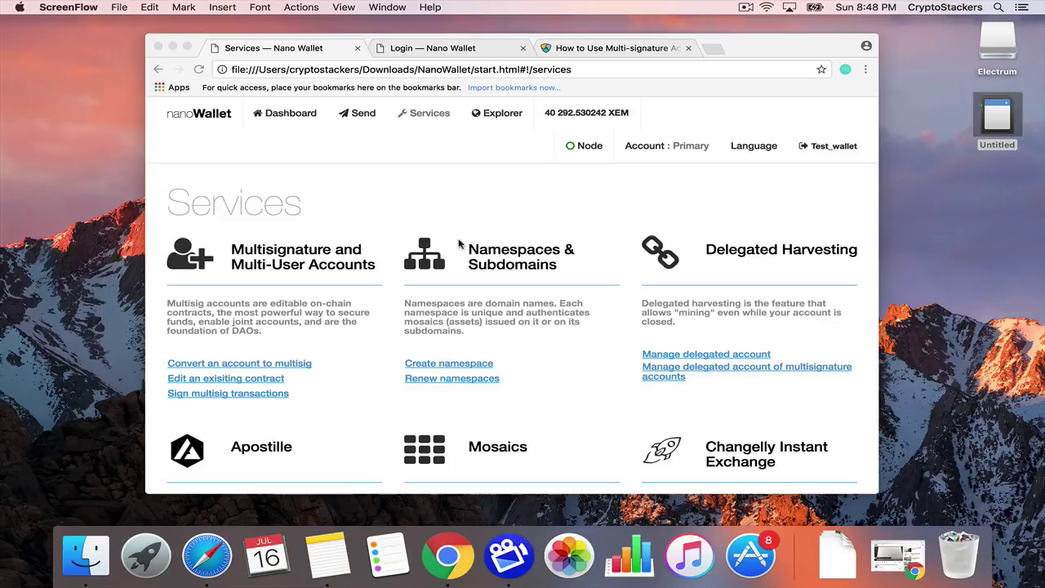
Go to the wallet login page and start signing up a new wallet.
scroll(459, 244, "down", 2)
scroll(460, 244, "up", 2)
left_click(408, 49)
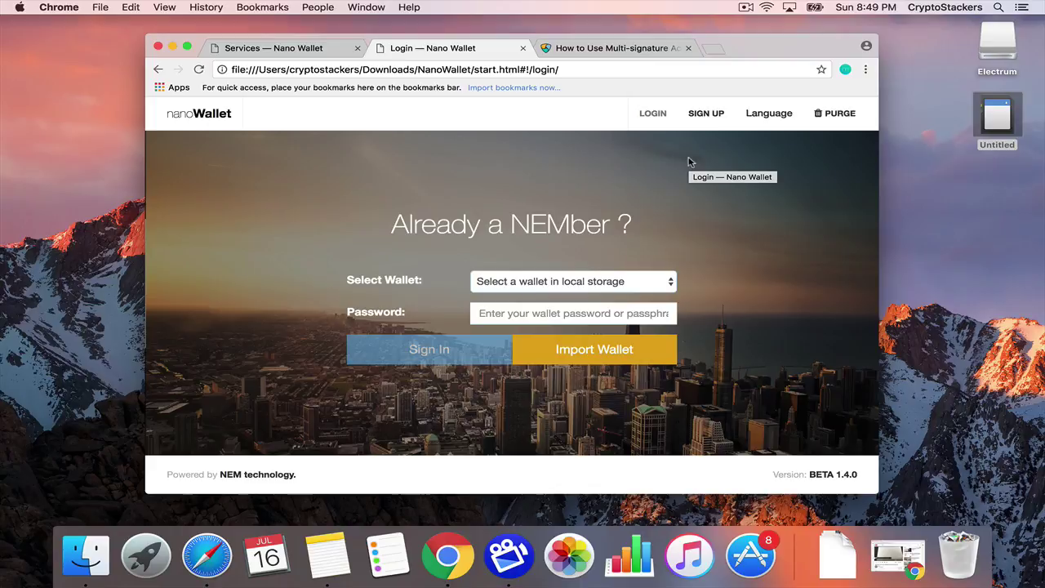
left_click(510, 280)
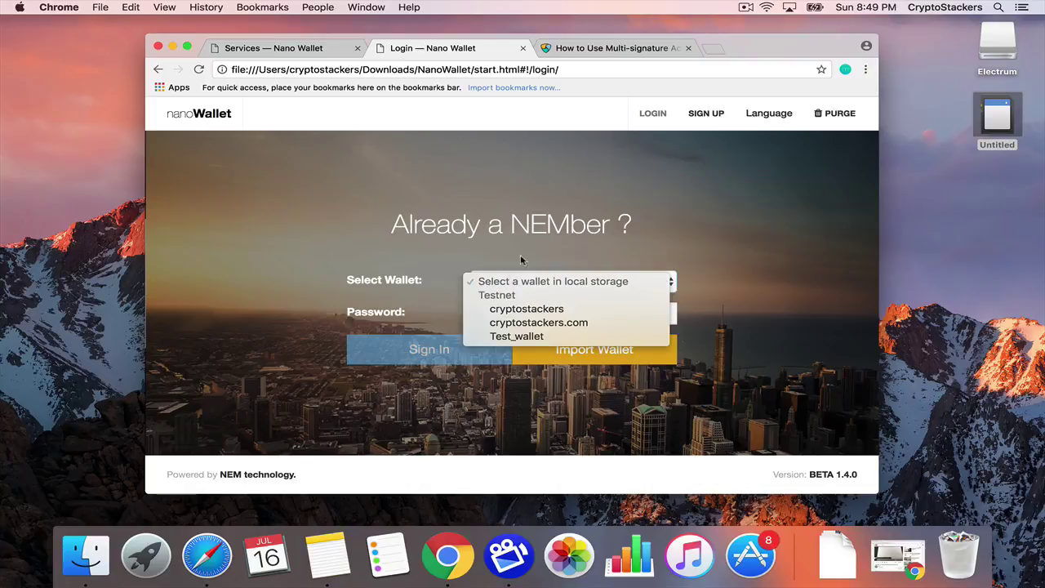
left_click(684, 100)
left_click(704, 114)
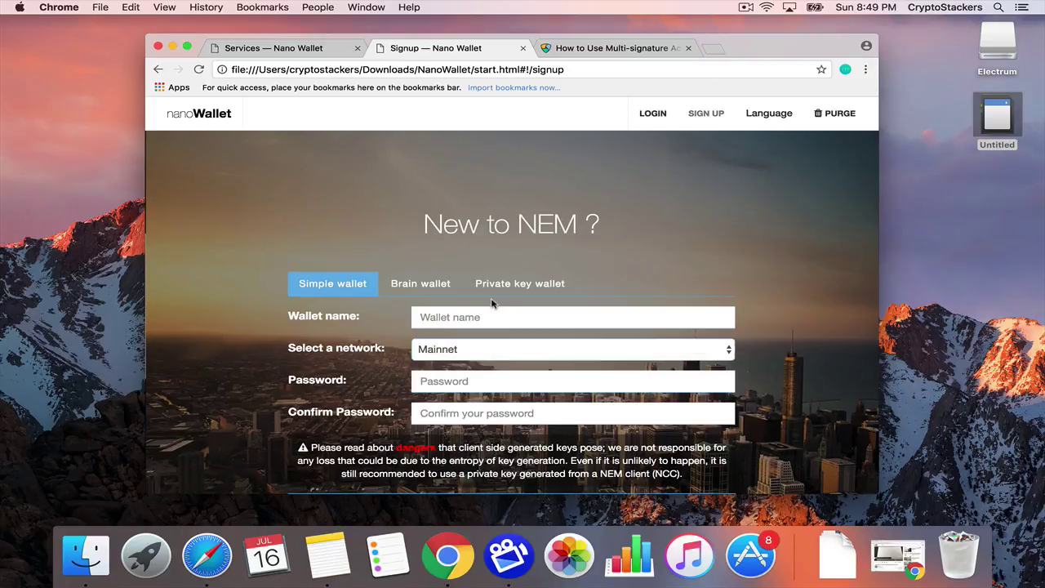
Create a Testnet simple wallet named escrow_wallet with a confirmed password.
left_click(446, 319)
type("escrow_wallet")
left_click(426, 348)
left_click(431, 362)
left_click(439, 381)
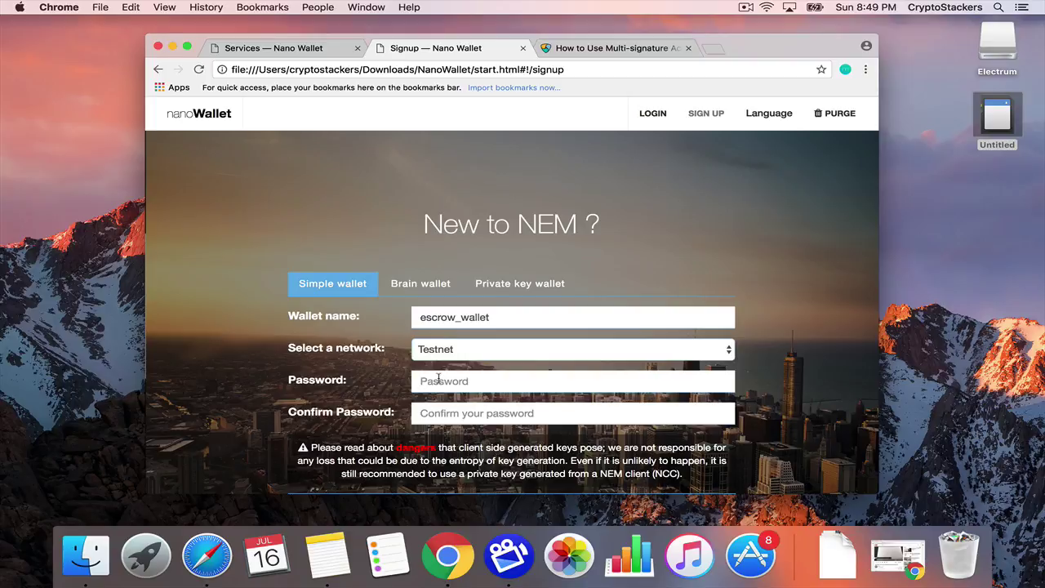
type("•••••")
key("Tab")
type("••••••")
scroll(488, 421, "down", 2)
left_click(487, 418)
left_click(508, 418)
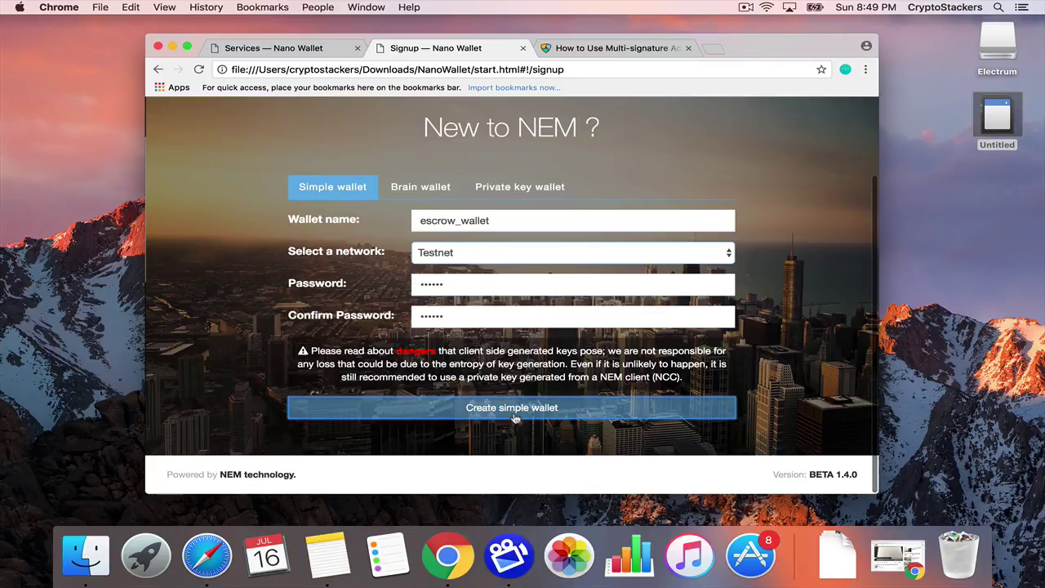
left_click(515, 418)
Tick both backup confirmations and agree to the warnings to finish setup.
scroll(602, 387, "down", 3)
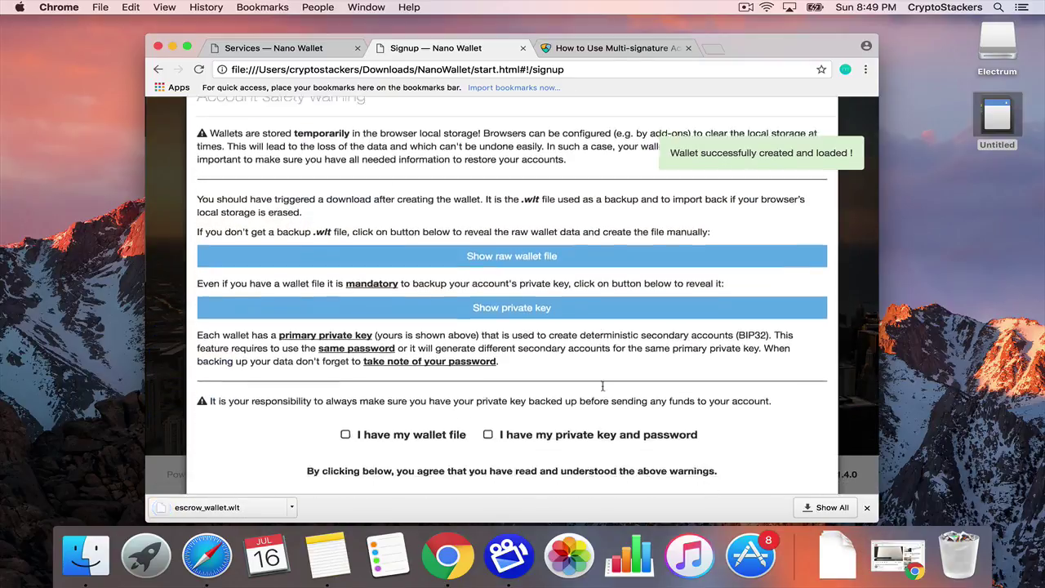
scroll(602, 386, "down", 2)
scroll(539, 453, "down", 1)
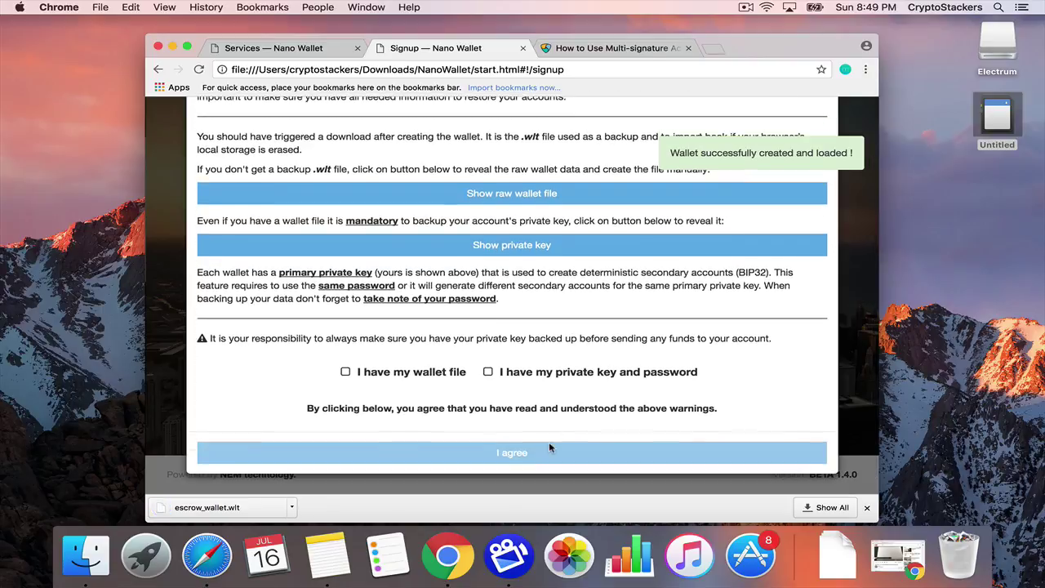
left_click(372, 371)
left_click(488, 372)
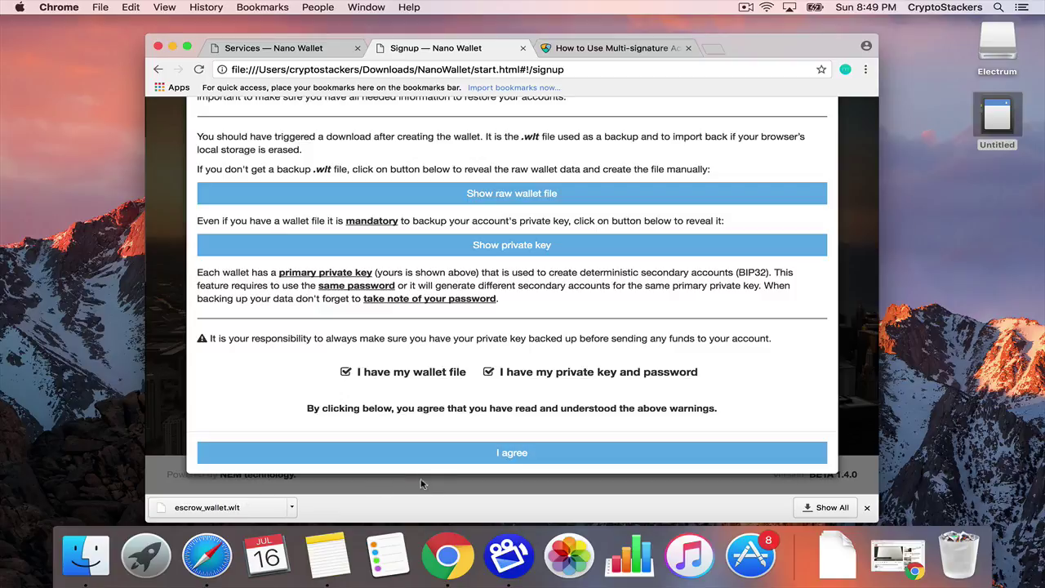
left_click(460, 459)
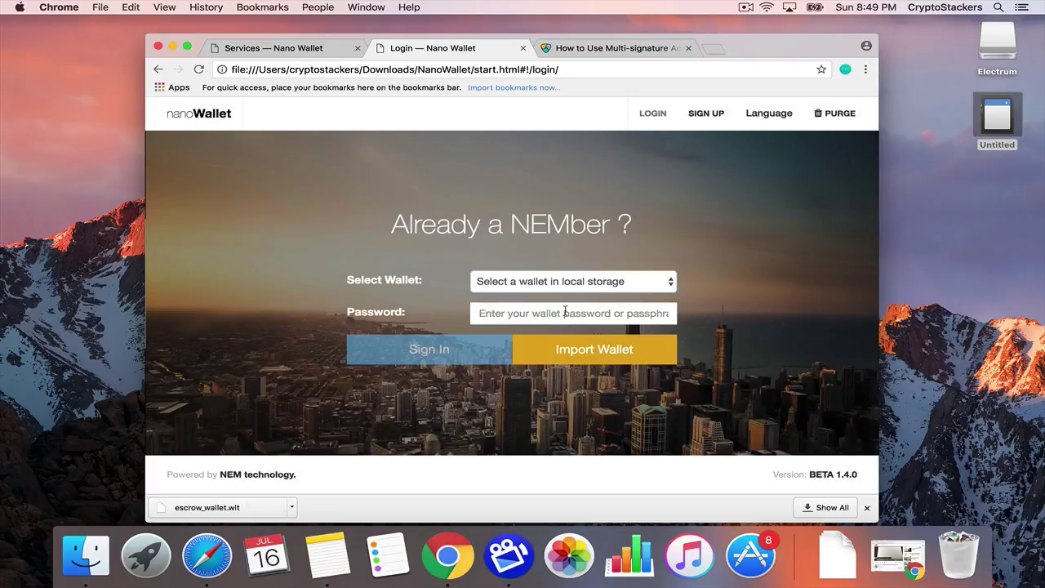
Sign into escrow_wallet with its password.
left_click(562, 284)
left_click(555, 347)
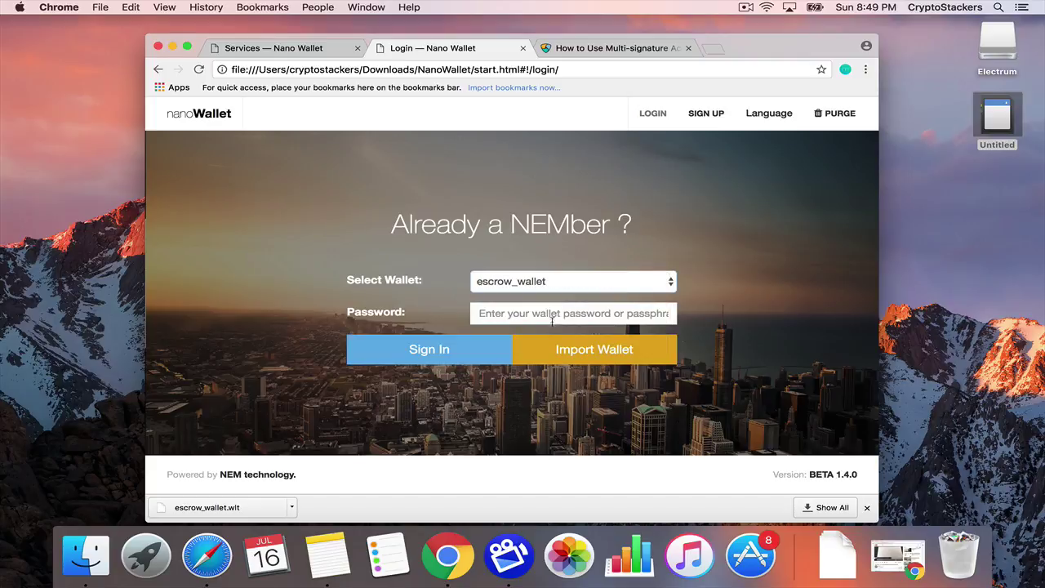
type("••••••")
left_click(451, 349)
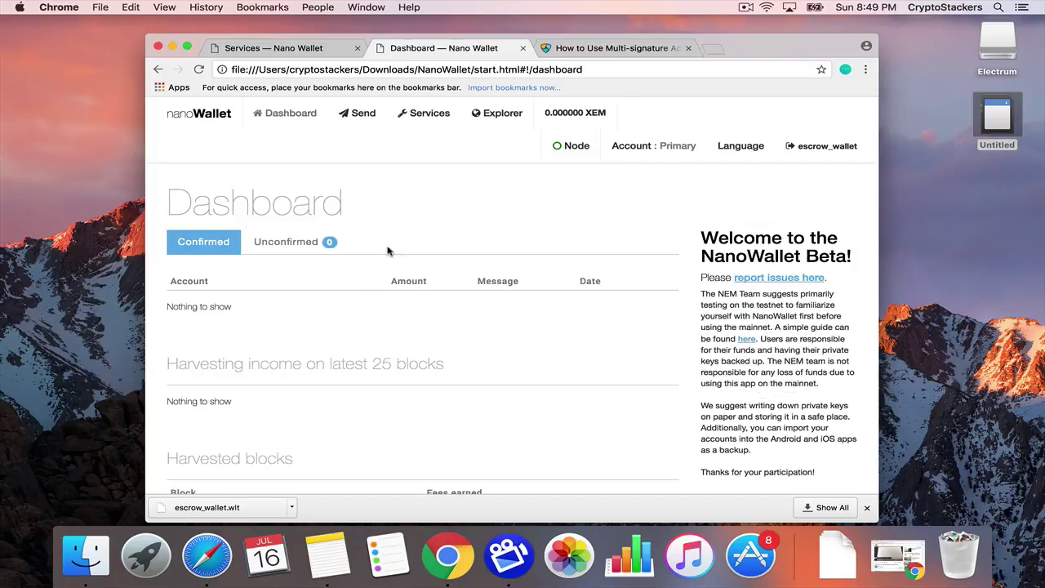
Look at the Convert to multisig service, then widen the window and check the node list.
left_click(428, 116)
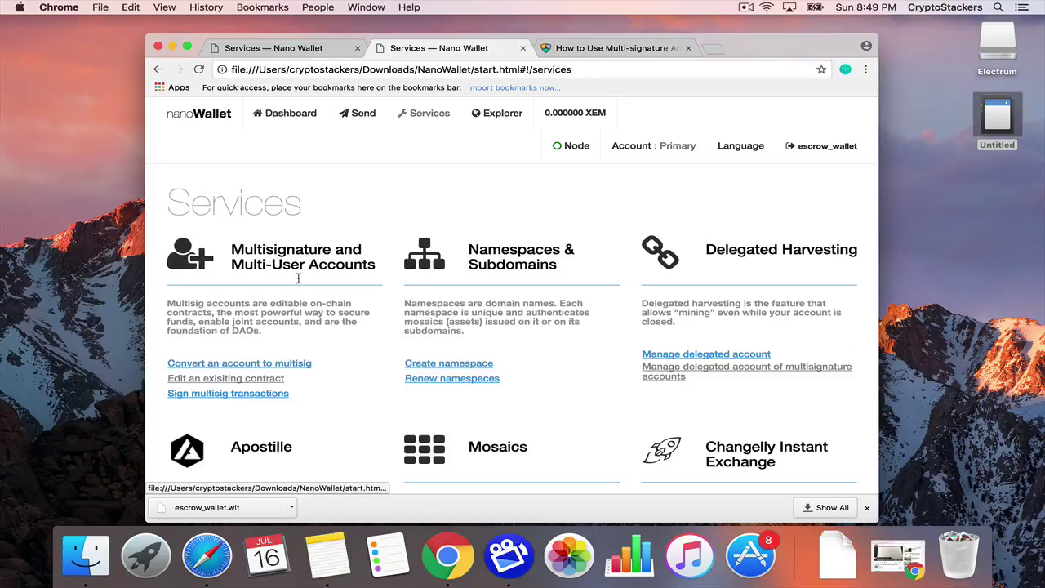
left_click(233, 365)
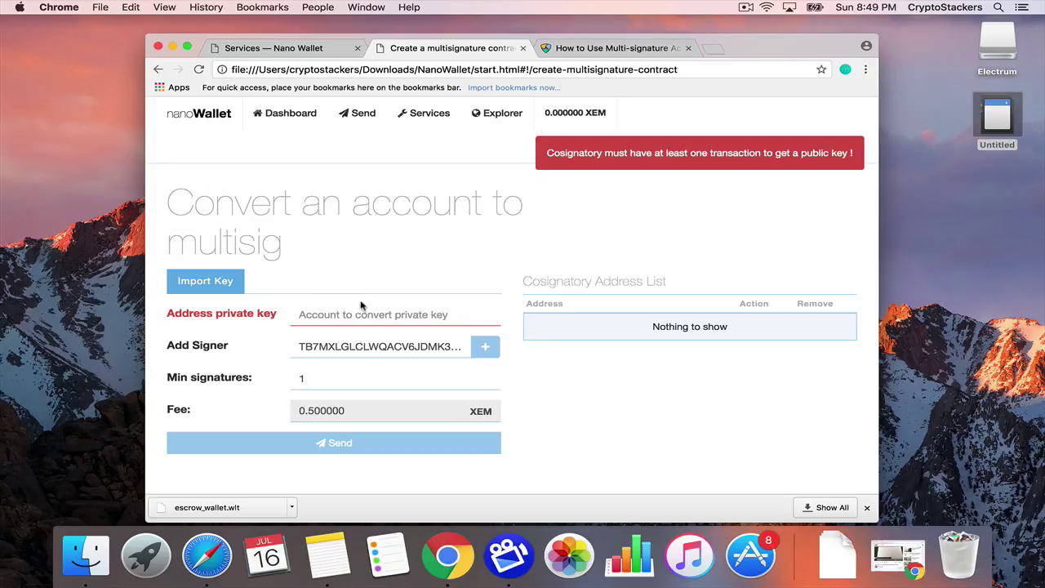
left_click(434, 119)
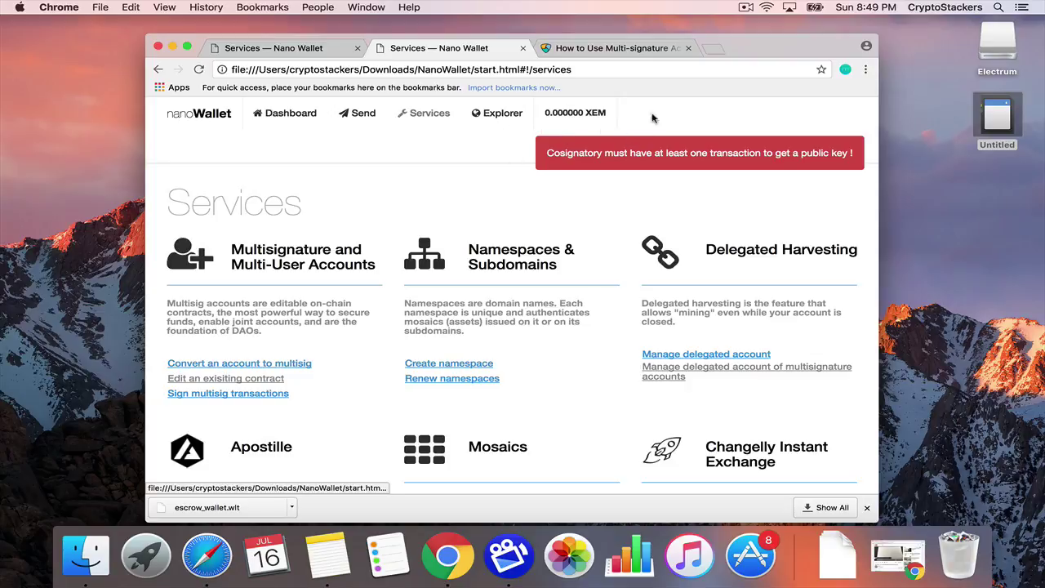
left_click_drag(878, 126, 1014, 124)
left_click(701, 113)
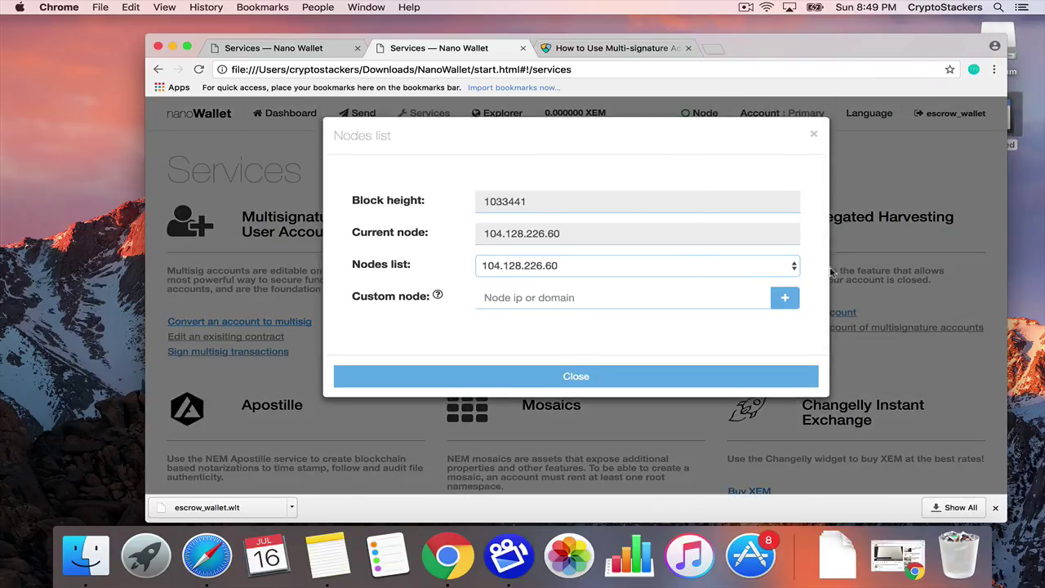
left_click(813, 134)
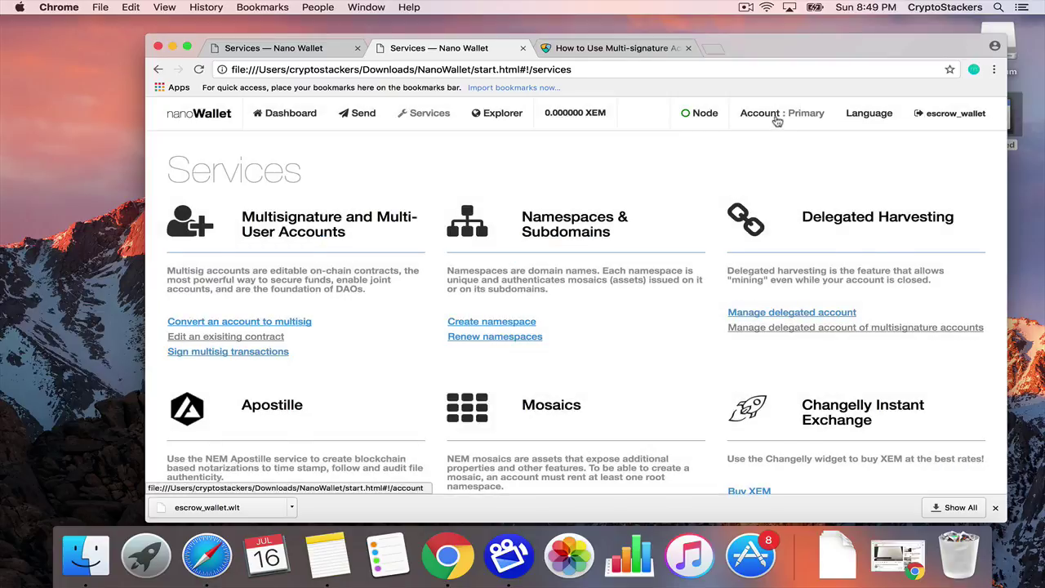
Copy escrow_wallet's account address from its Account page and go back to Test_wallet.
left_click(759, 114)
triple_click(397, 245)
key("super+c")
left_click(286, 279)
triple_click(318, 275)
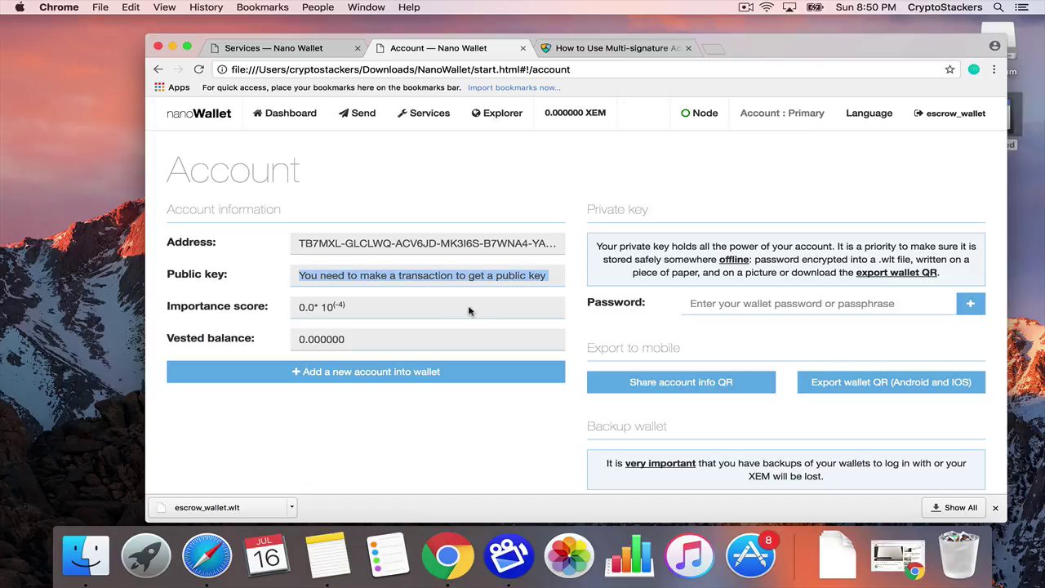
left_click(298, 50)
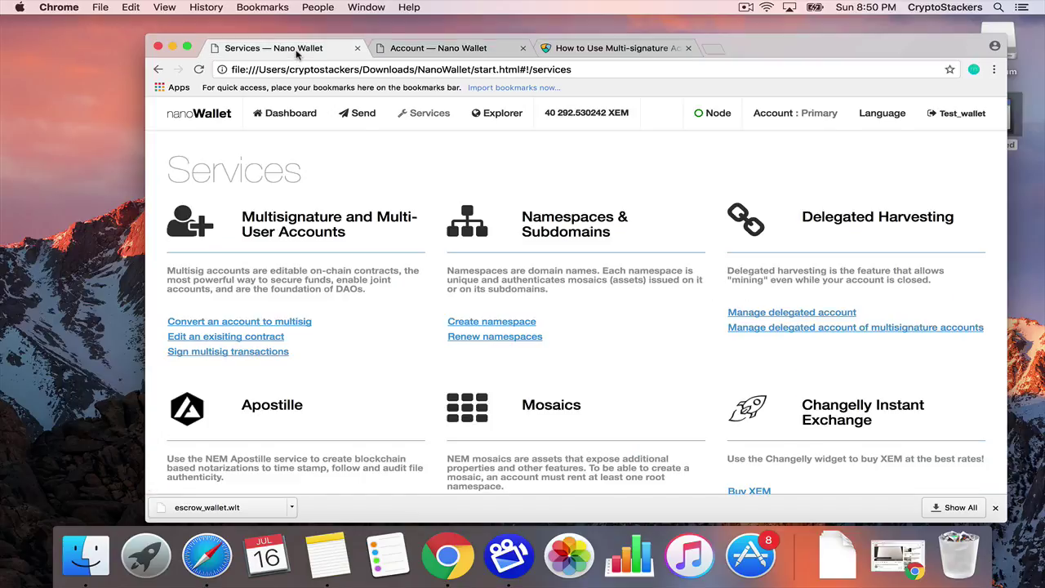
Send 200 XEM from Test_wallet to the pasted escrow_wallet address.
left_click(336, 116)
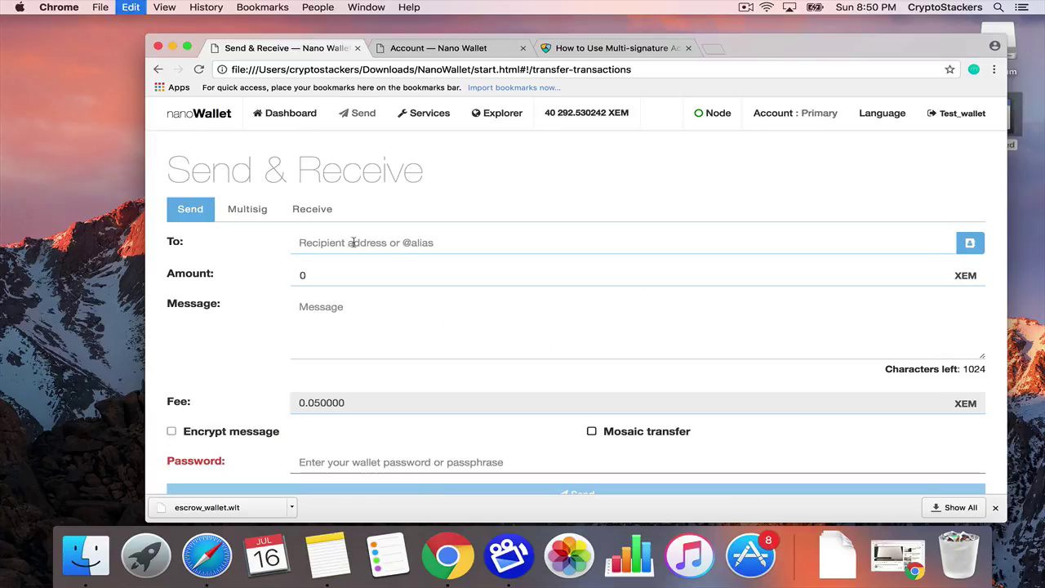
key("super+v")
type("200")
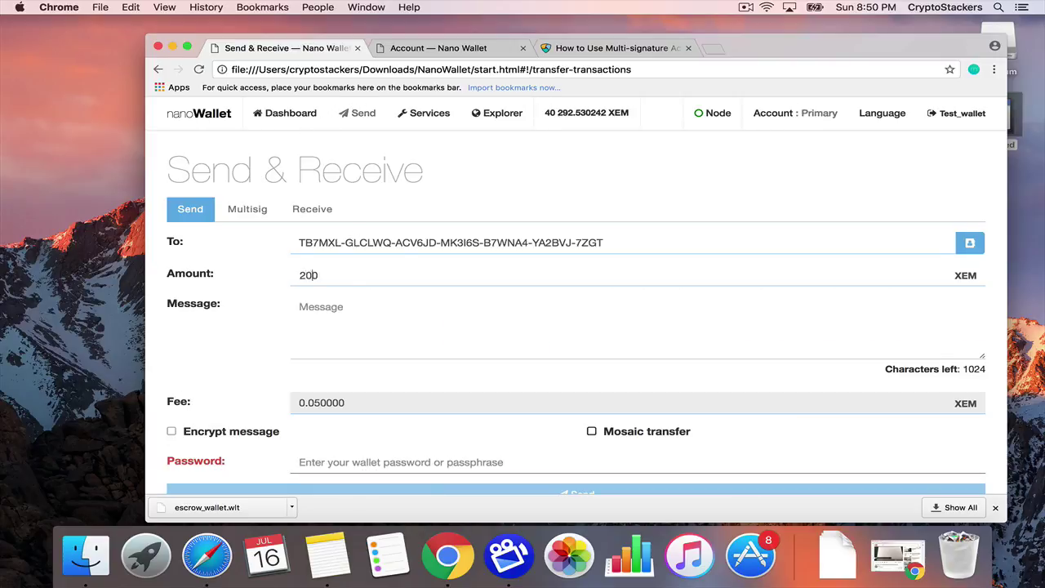
scroll(455, 376, "down", 2)
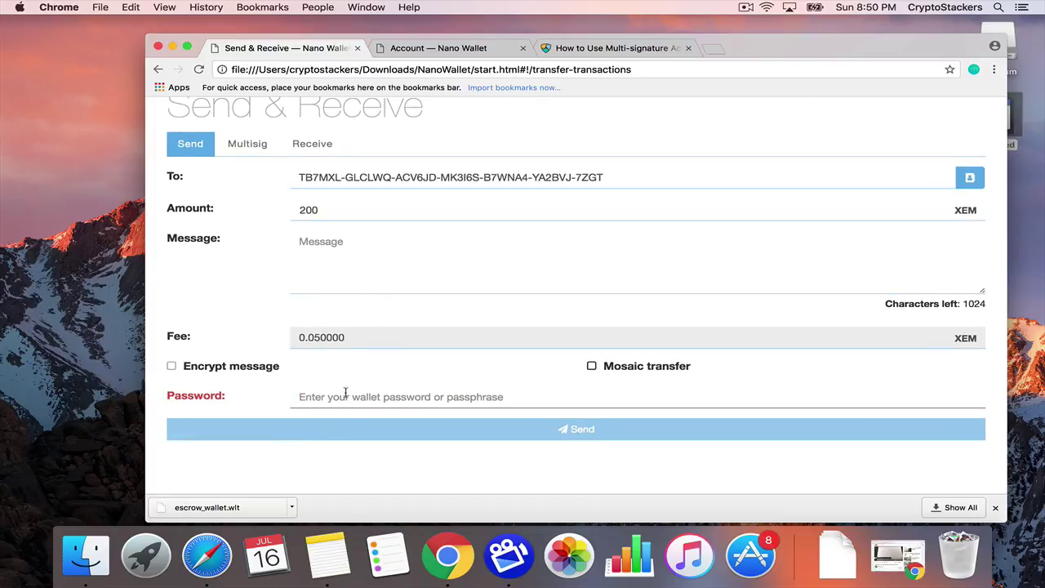
type("••••••")
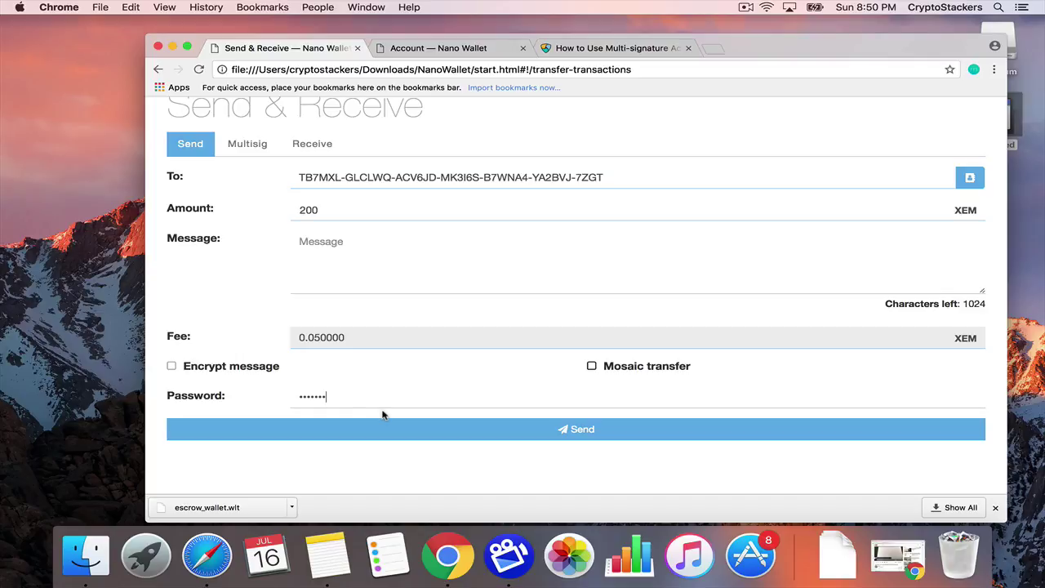
left_click(507, 428)
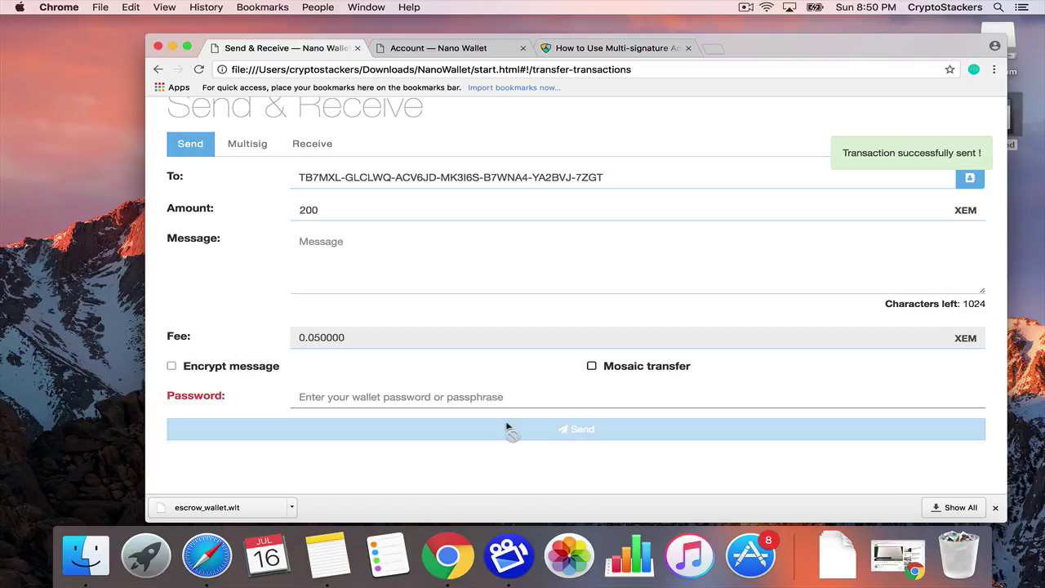
Check escrow_wallet's dashboard for the incoming 200 XEM, unconfirmed then confirmed.
left_click(421, 49)
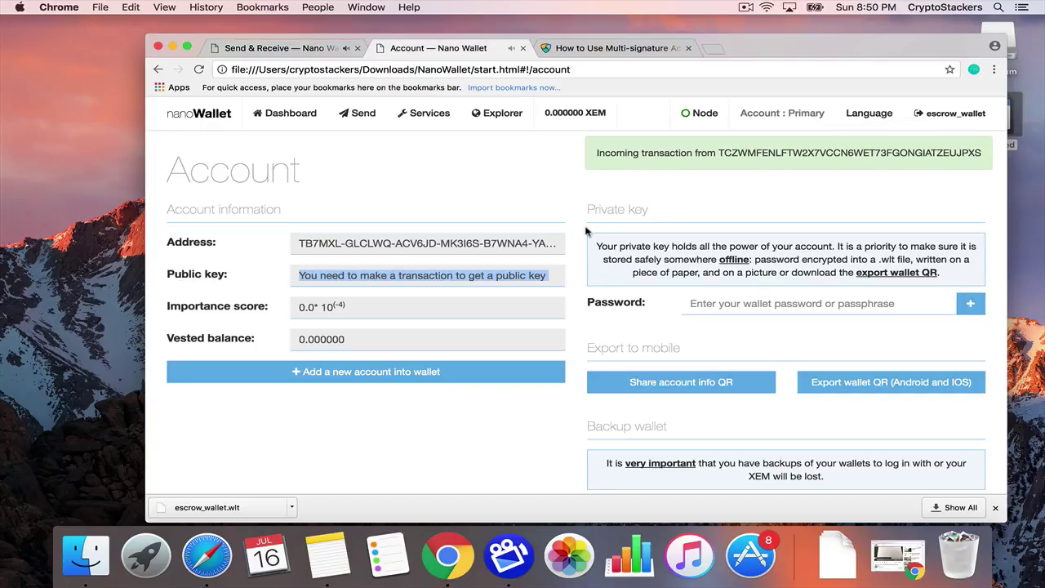
left_click(284, 114)
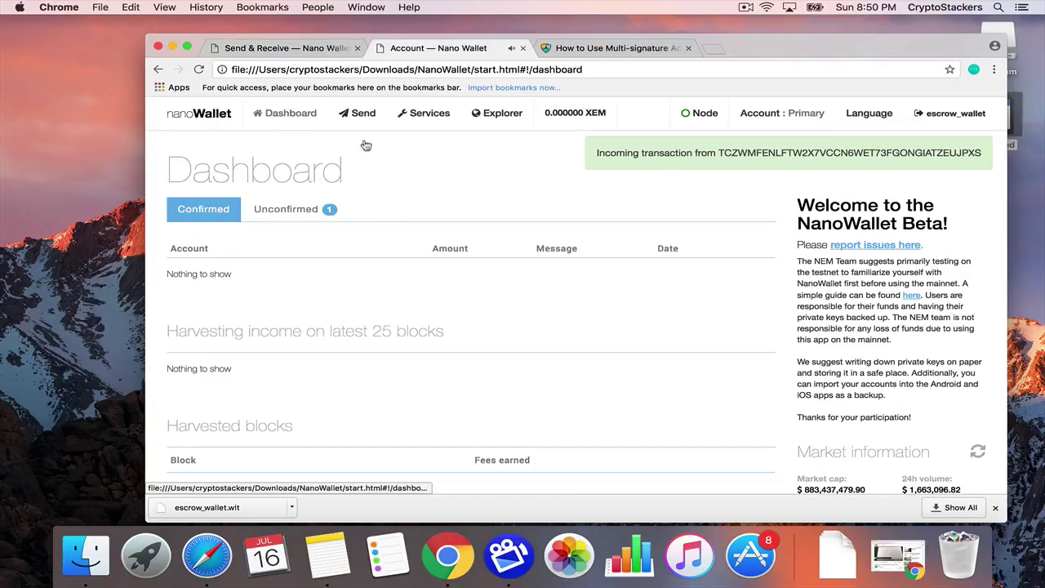
left_click(299, 215)
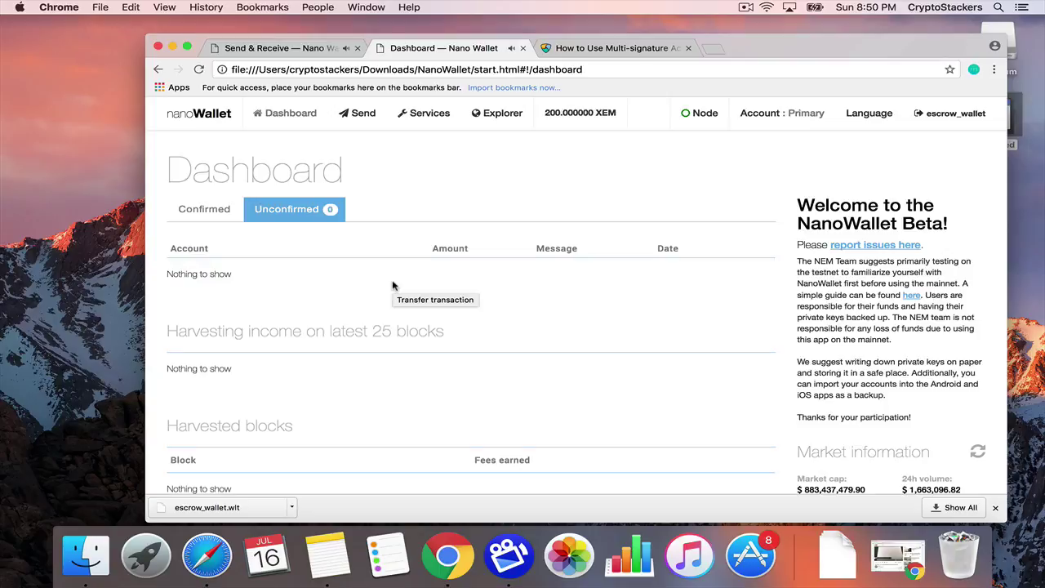
left_click(218, 215)
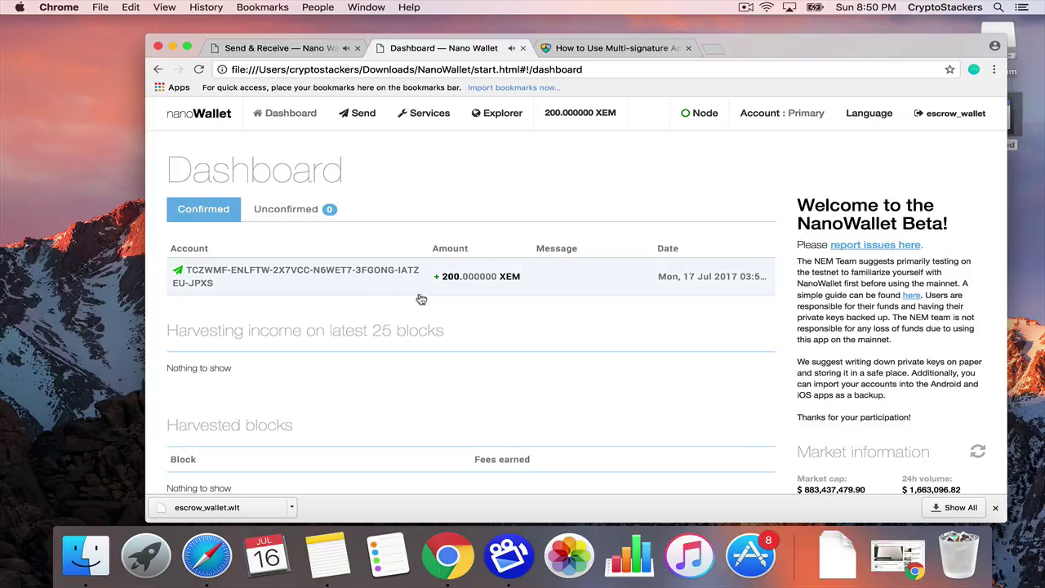
Switch to node 23.228.67.85 and verify the account page still shows no public key.
left_click(765, 114)
left_click(695, 113)
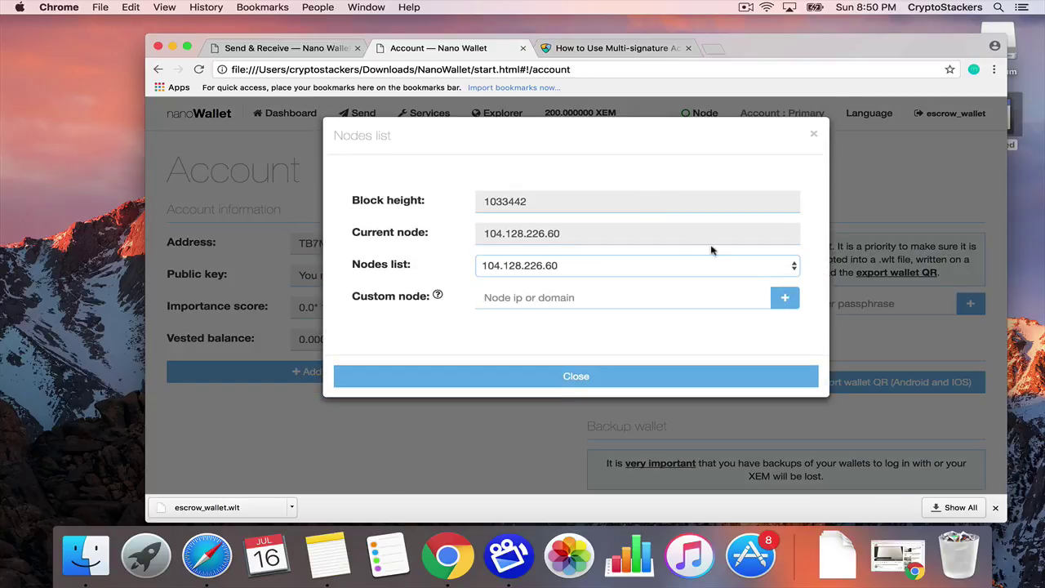
left_click(794, 269)
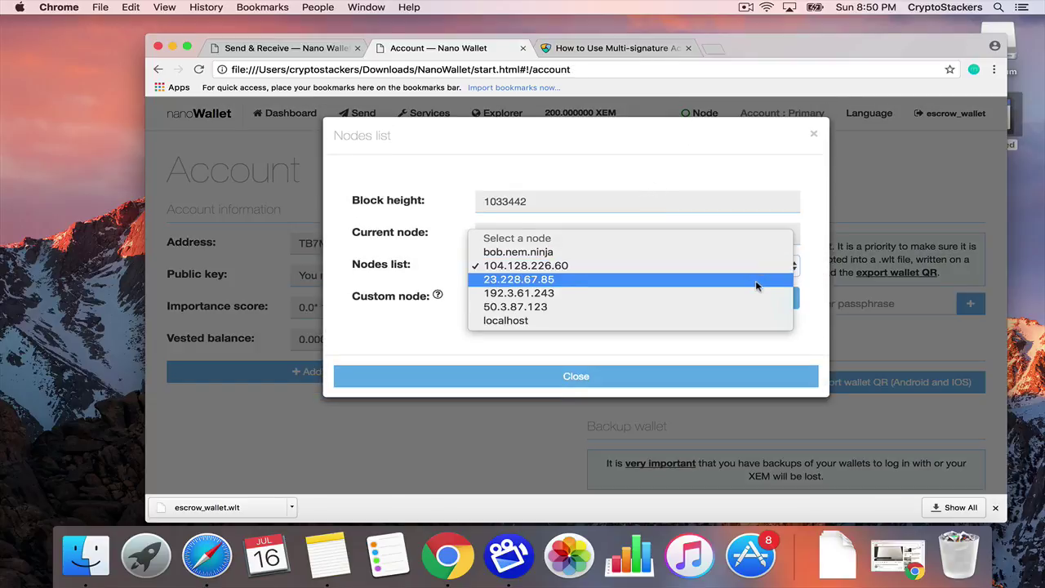
left_click(756, 282)
left_click(646, 372)
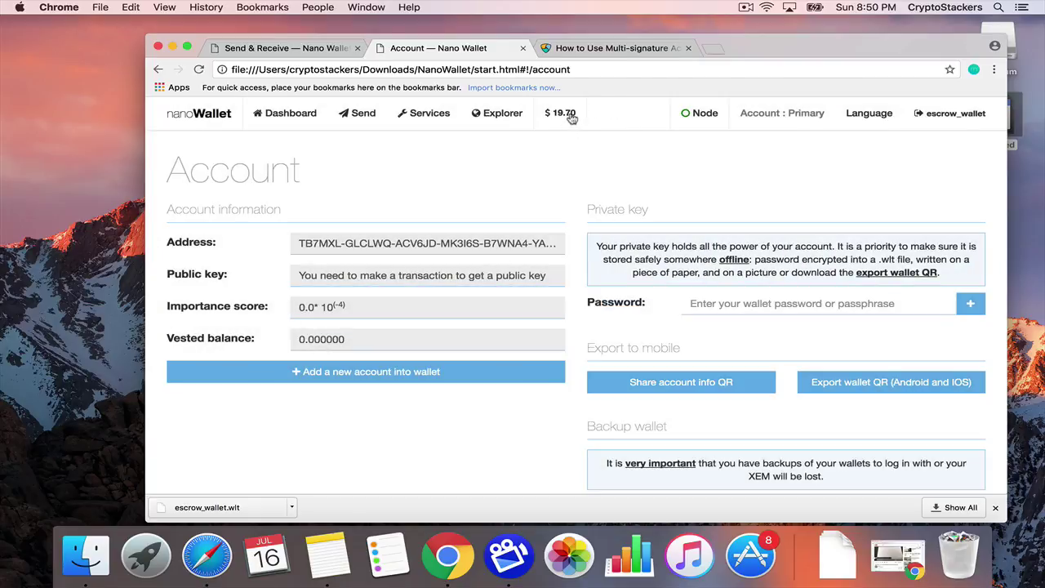
left_click(571, 119)
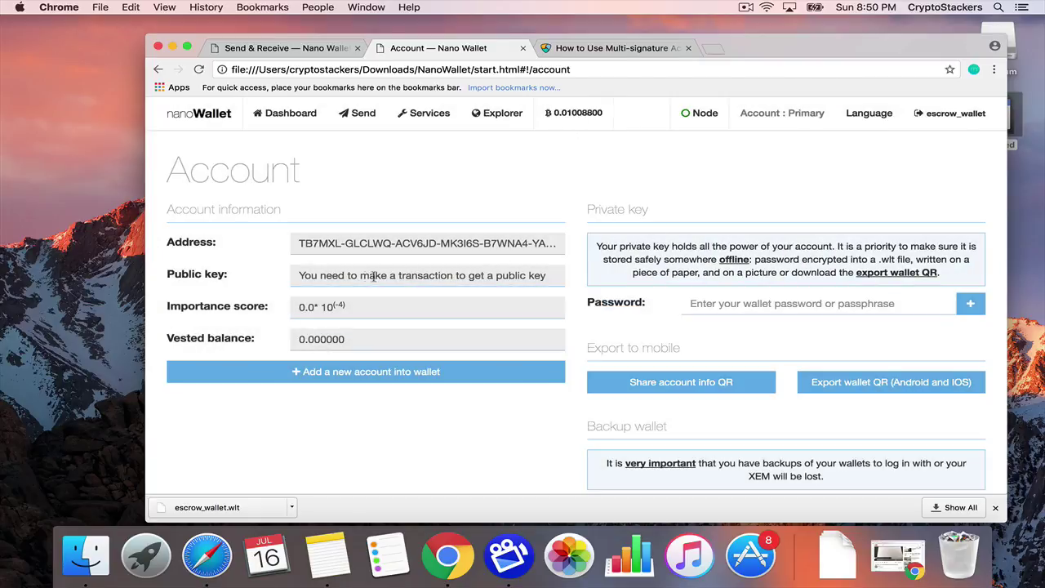
double_click(325, 276)
triple_click(404, 272)
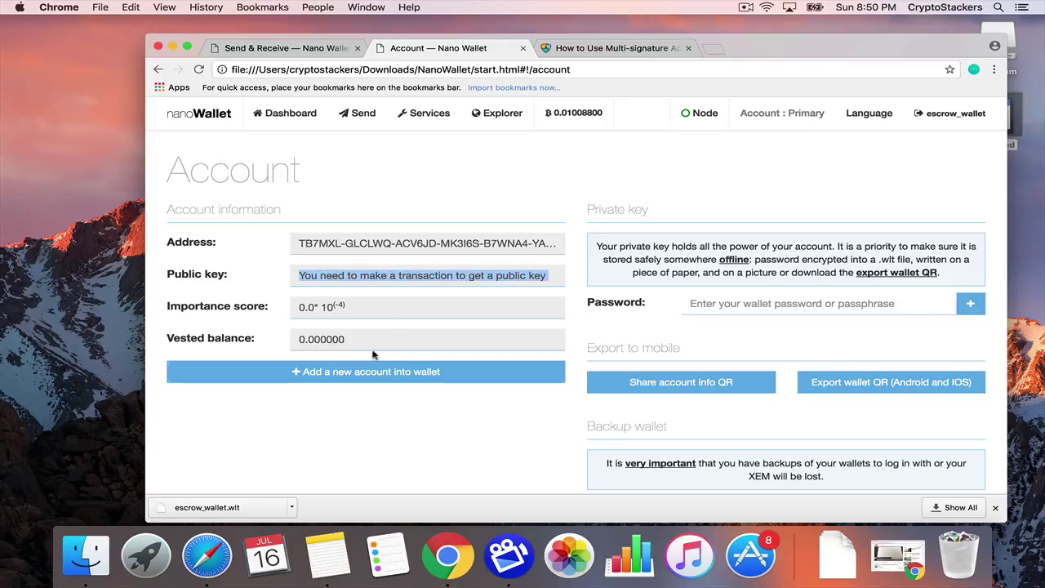
Reveal escrow_wallet's private key on its Account page using the wallet password.
left_click(423, 114)
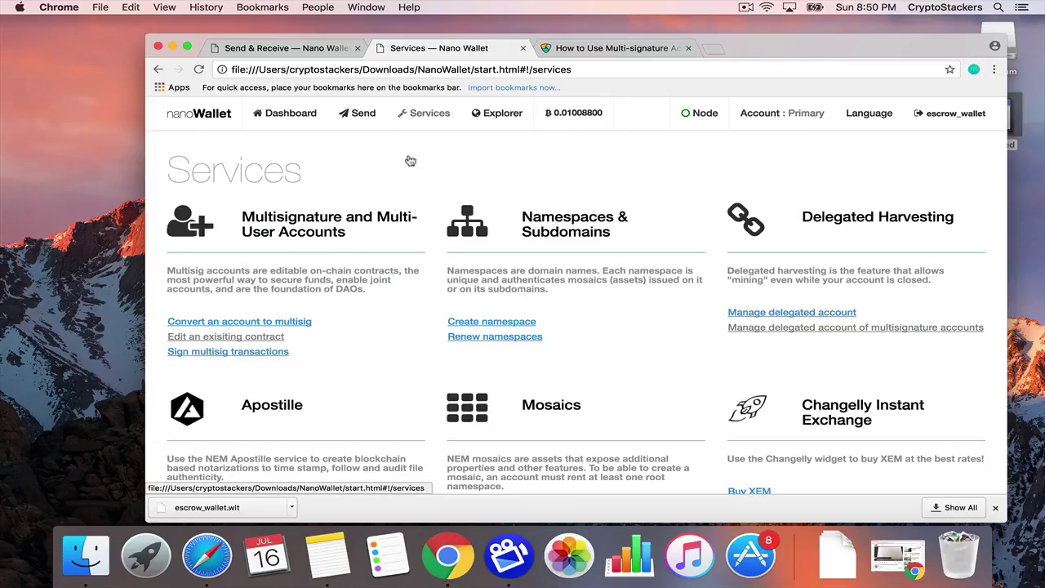
left_click(245, 321)
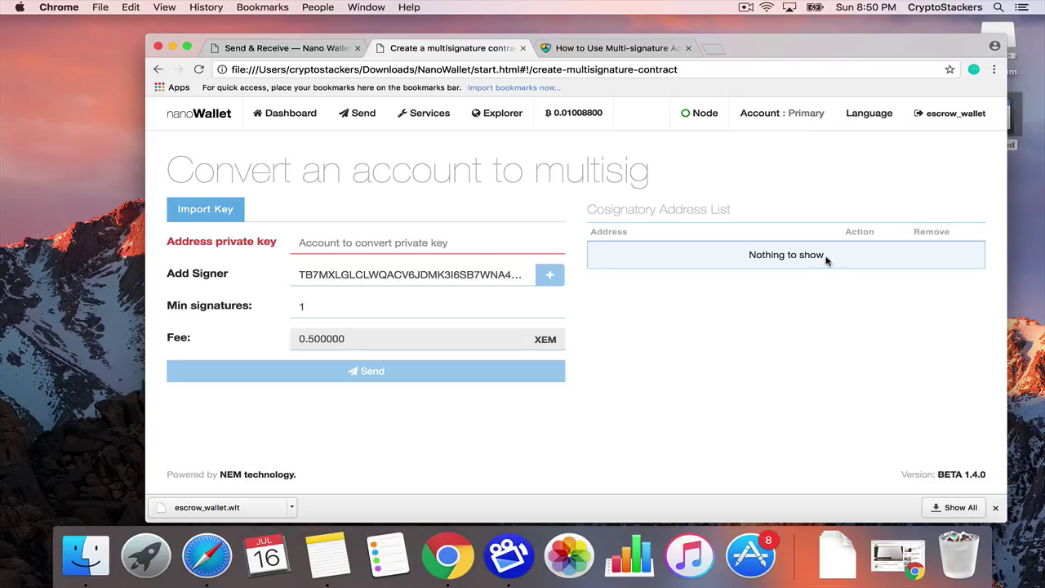
left_click(765, 123)
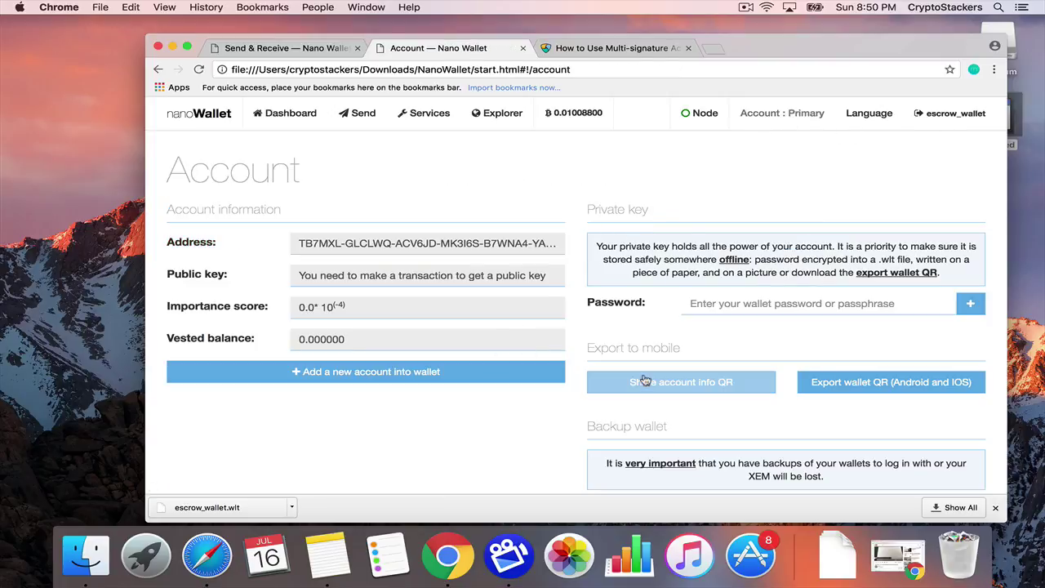
scroll(621, 367, "down", 3)
scroll(645, 377, "up", 3)
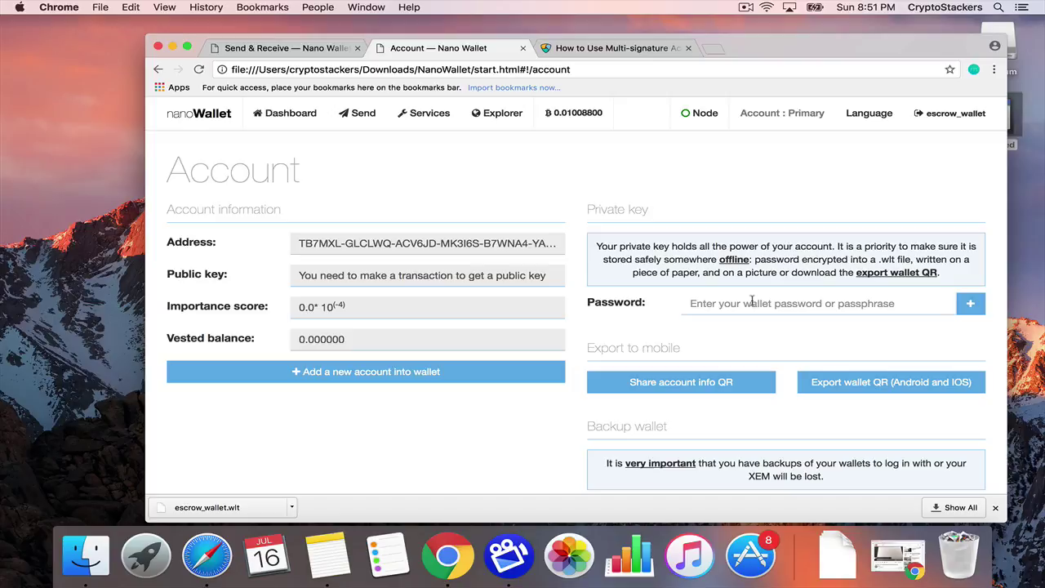
type("••••••")
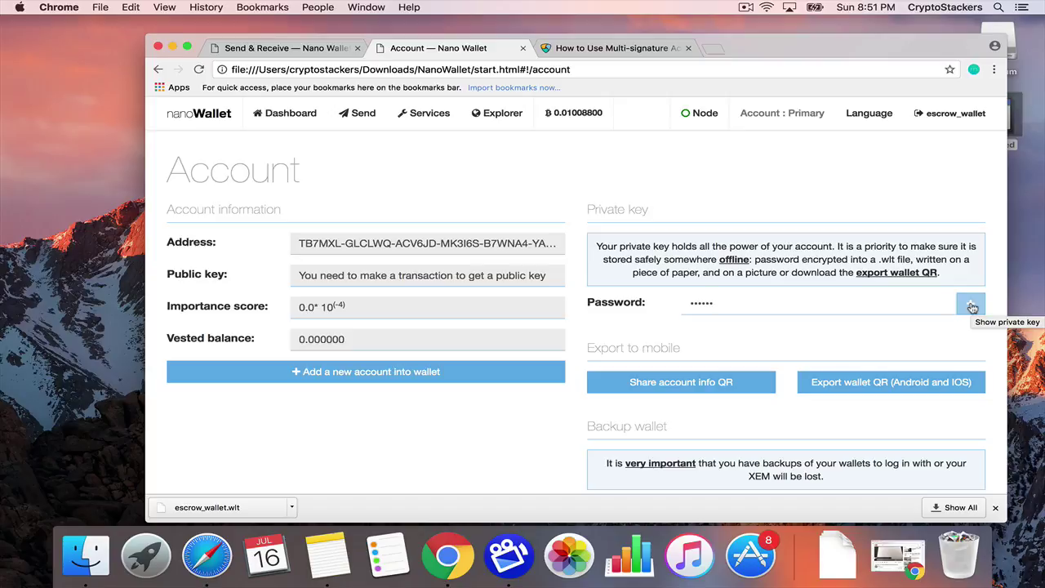
left_click(972, 307)
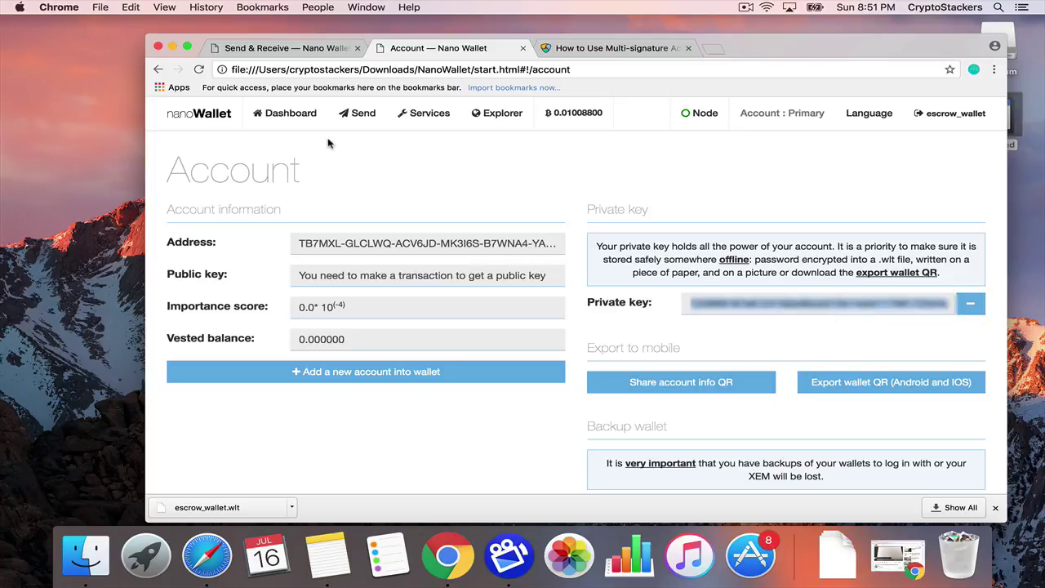
Paste the escrow private key into the multisig conversion form and clear the prefilled signer.
left_click(418, 119)
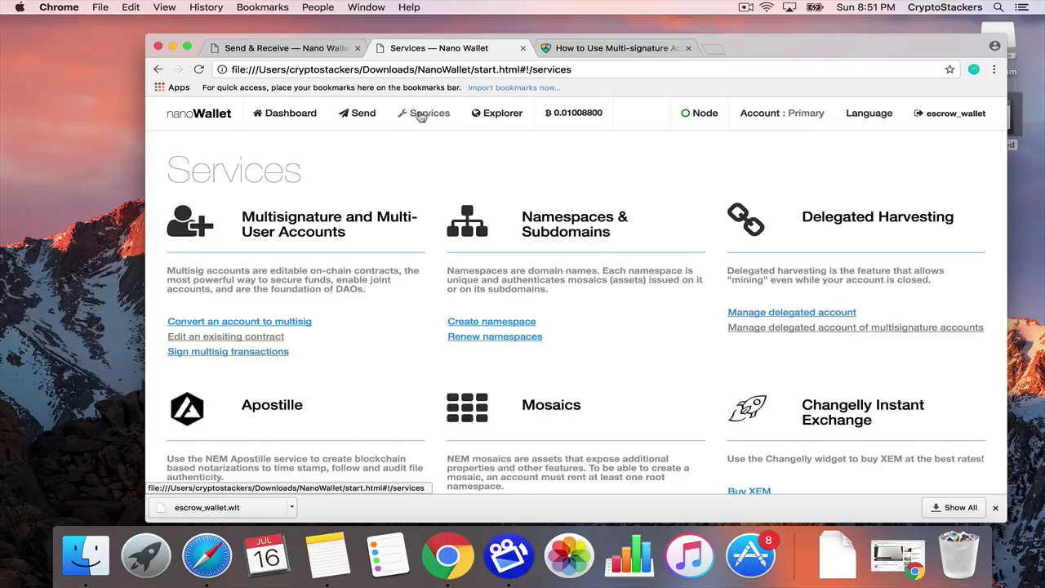
left_click(296, 322)
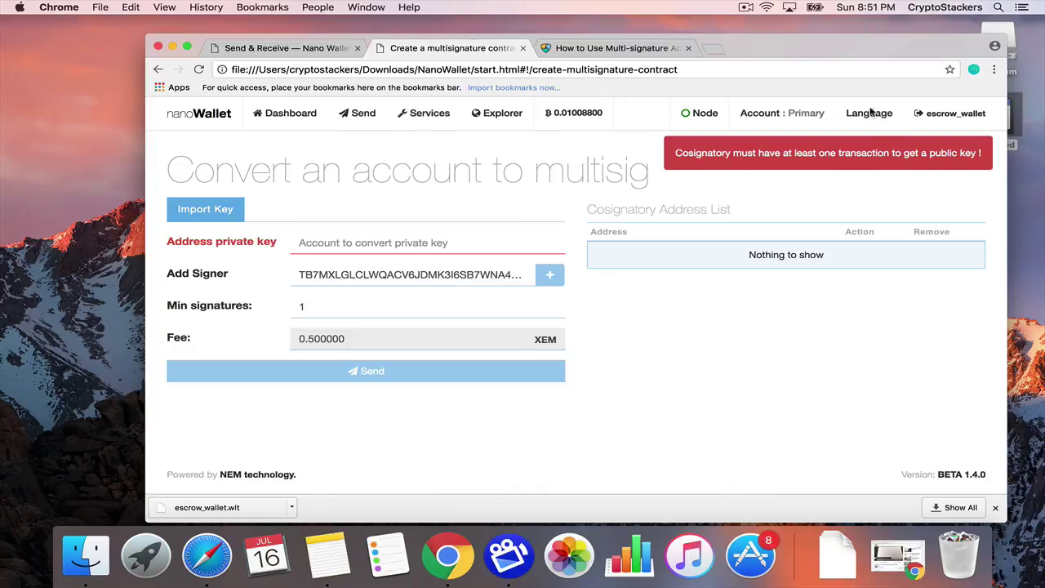
left_click(414, 251)
key("super+v")
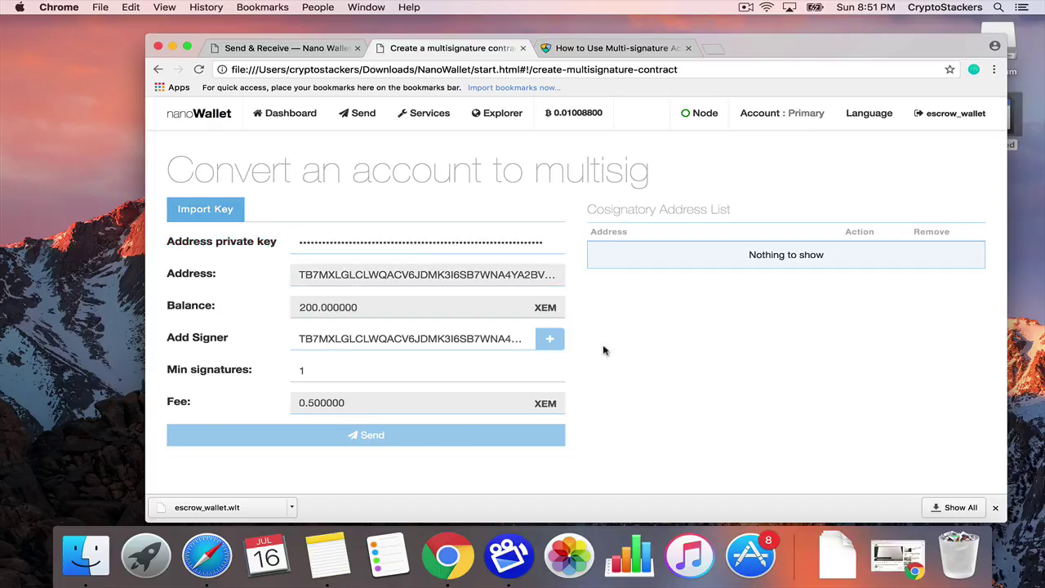
double_click(446, 343)
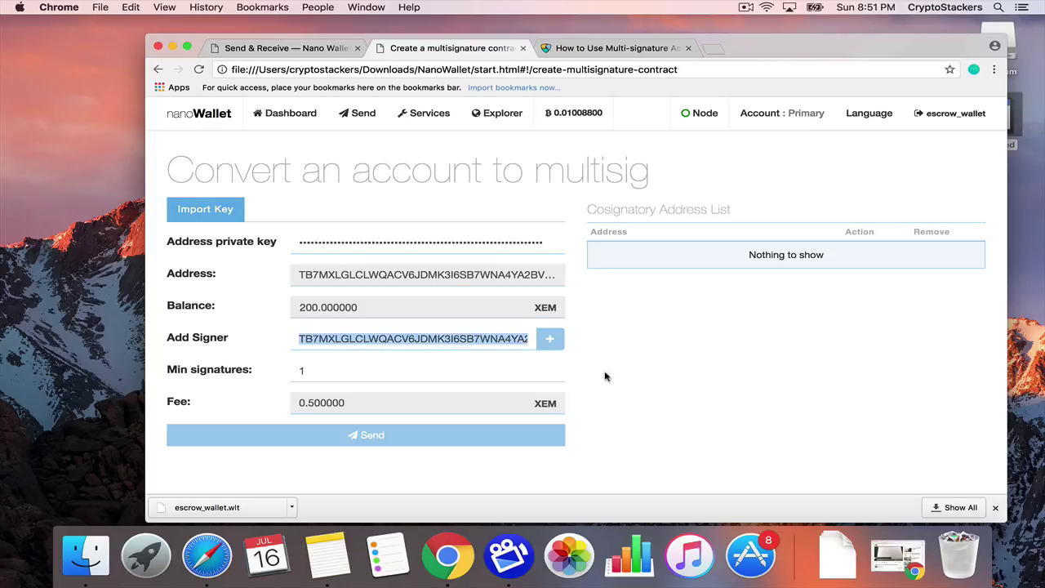
key("BackSpace")
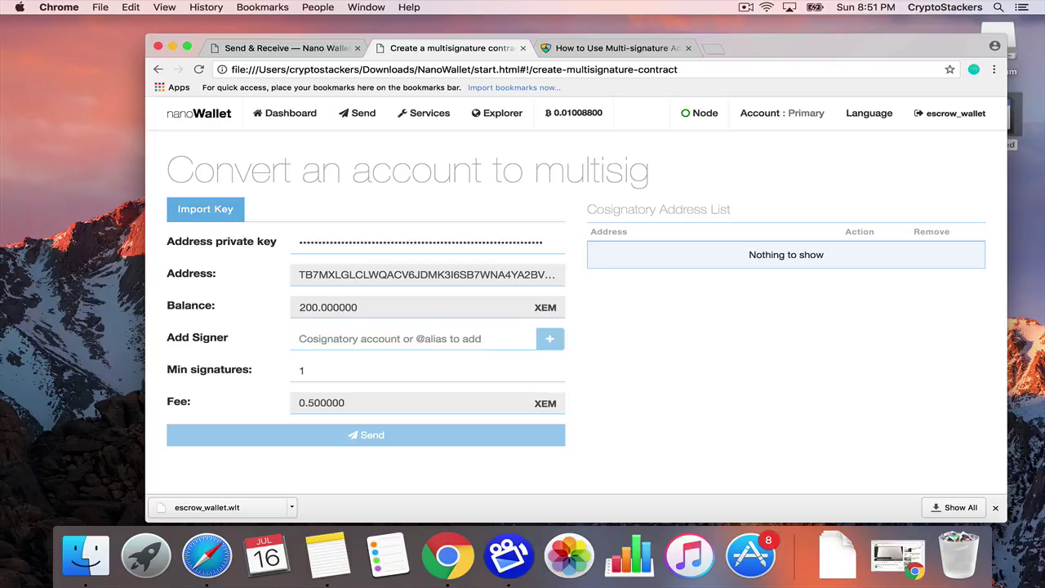
key("ctrl+Right")
key("ctrl+Left")
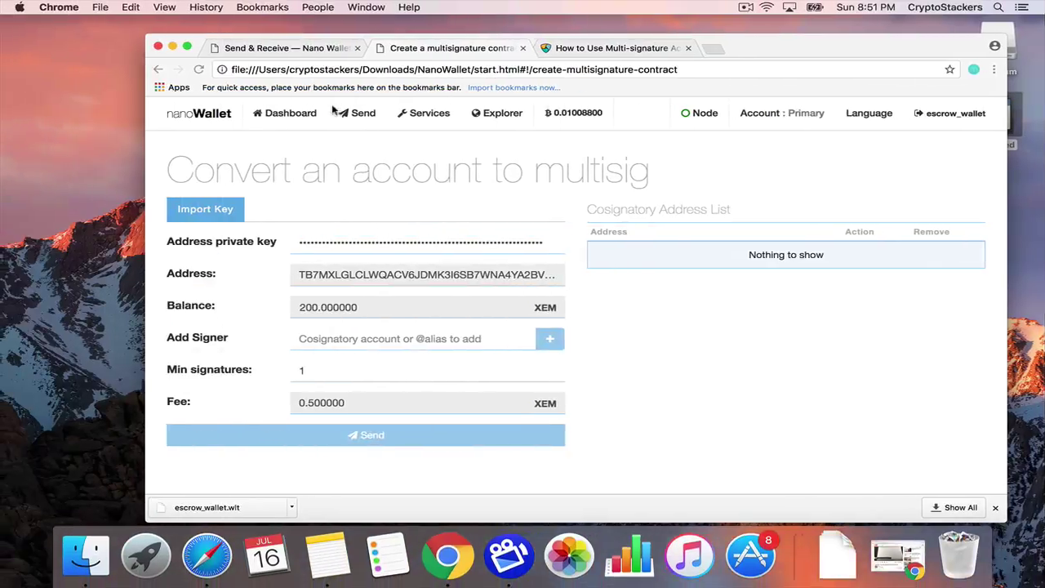
Add the test wallet's address as the first cosignatory.
left_click(290, 48)
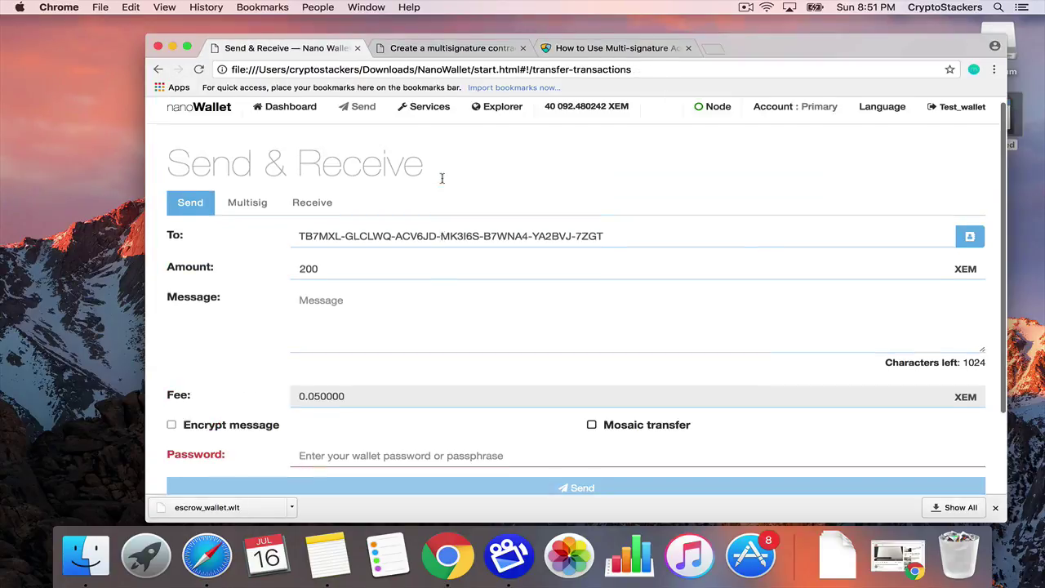
left_click(782, 128)
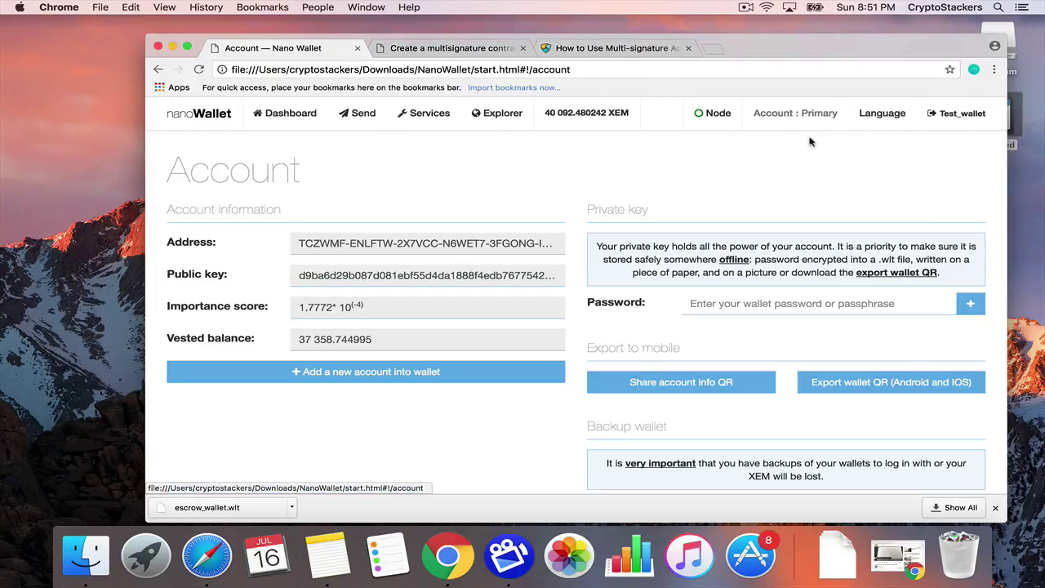
double_click(453, 243)
triple_click(453, 244)
key("super+c")
left_click(437, 47)
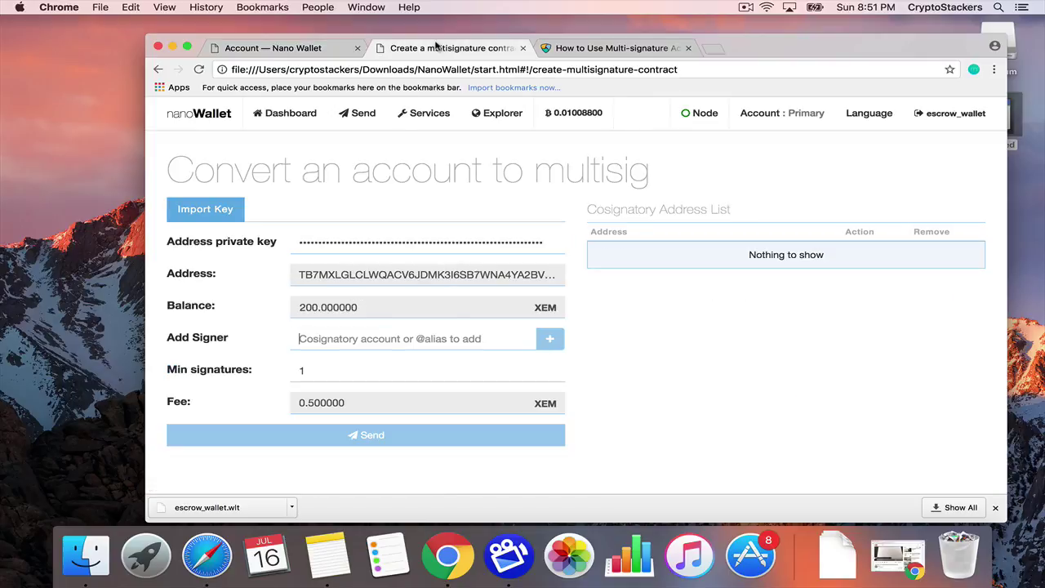
left_click(415, 345)
key("super+v")
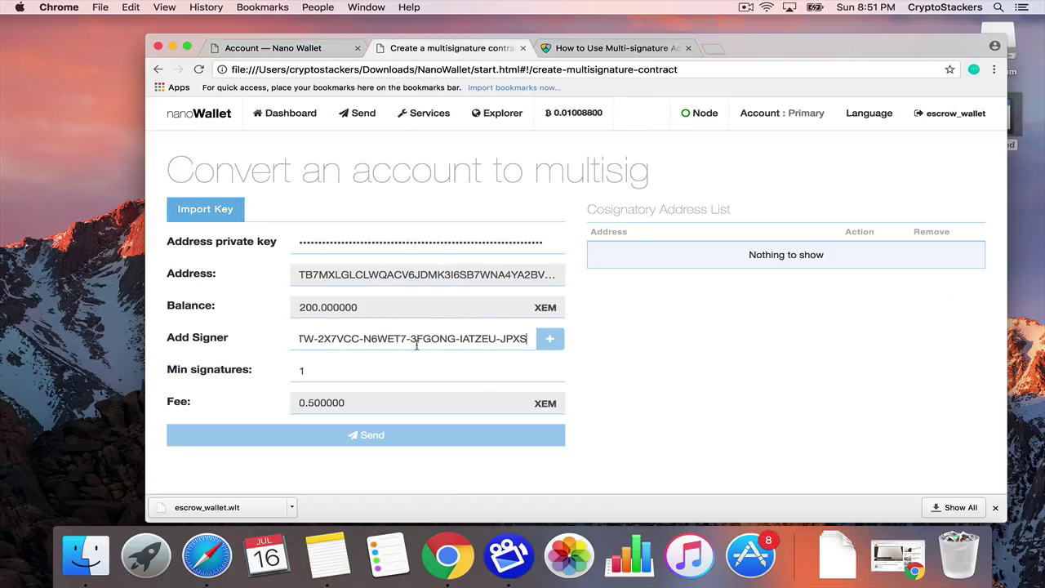
left_click(550, 349)
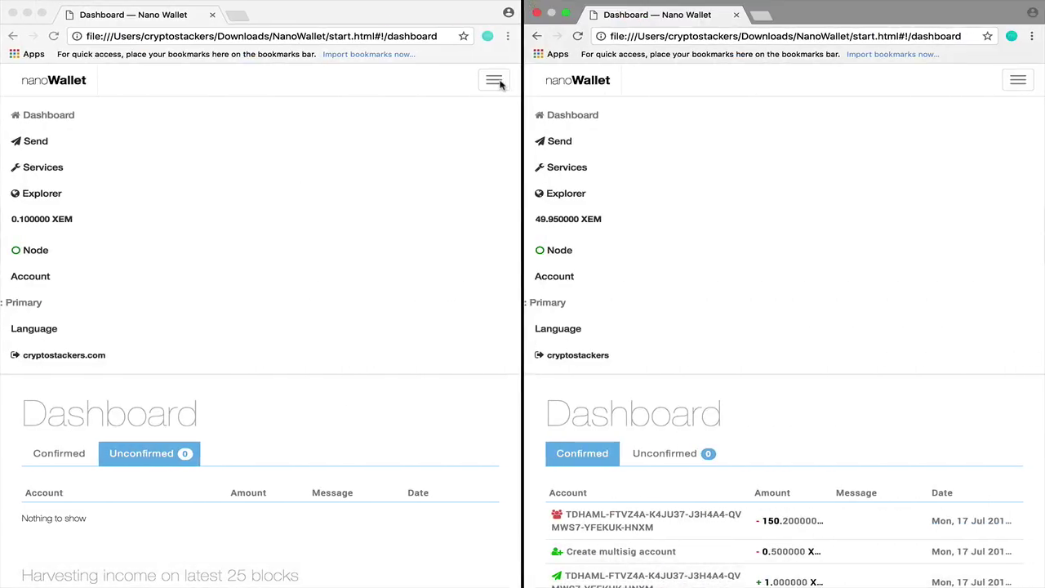
Add the second wallet's address as another cosignatory.
left_click(498, 83)
left_click(500, 85)
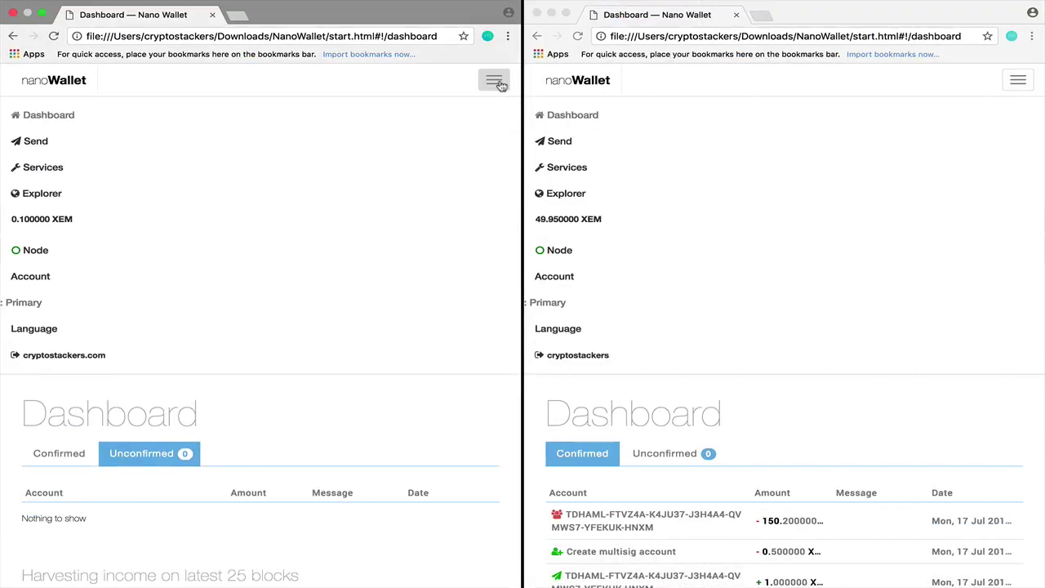
left_click(498, 83)
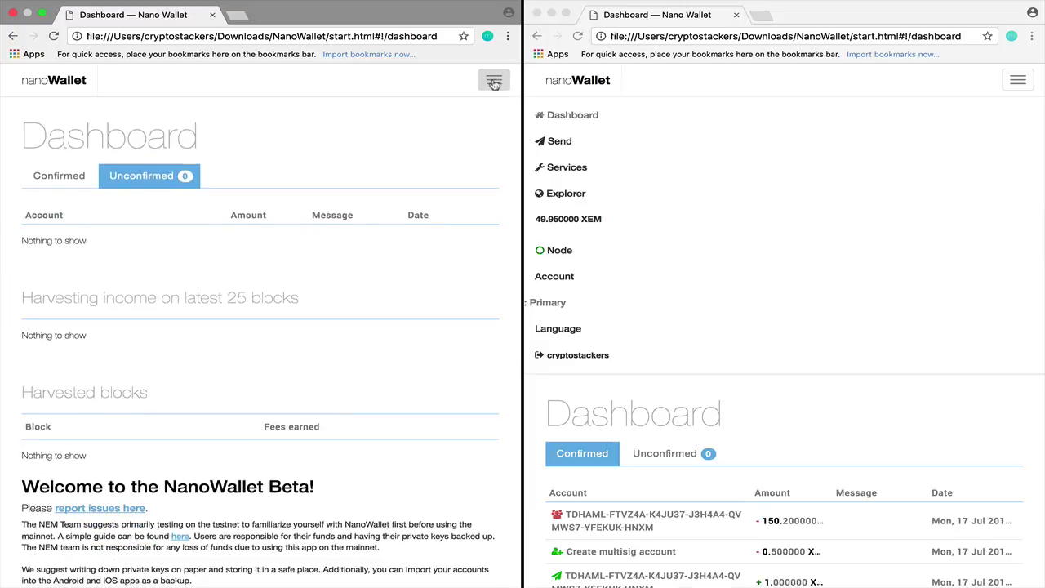
left_click(213, 14)
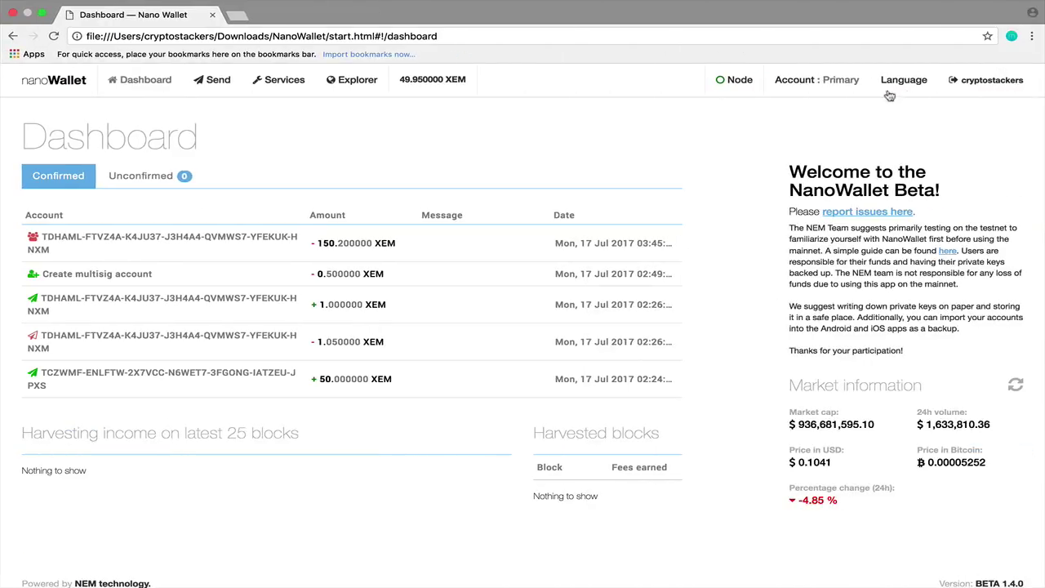
left_click(786, 83)
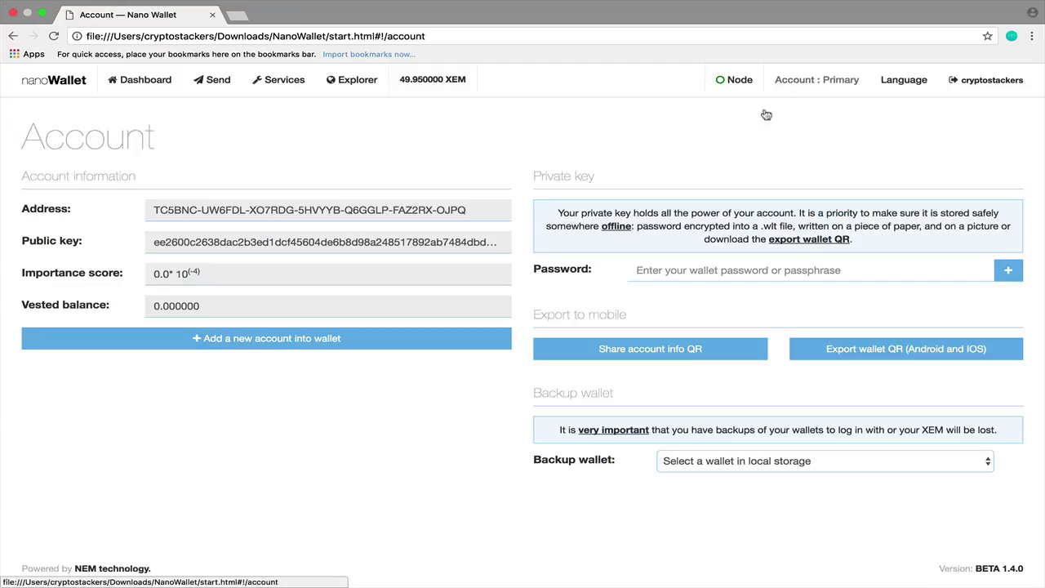
triple_click(435, 211)
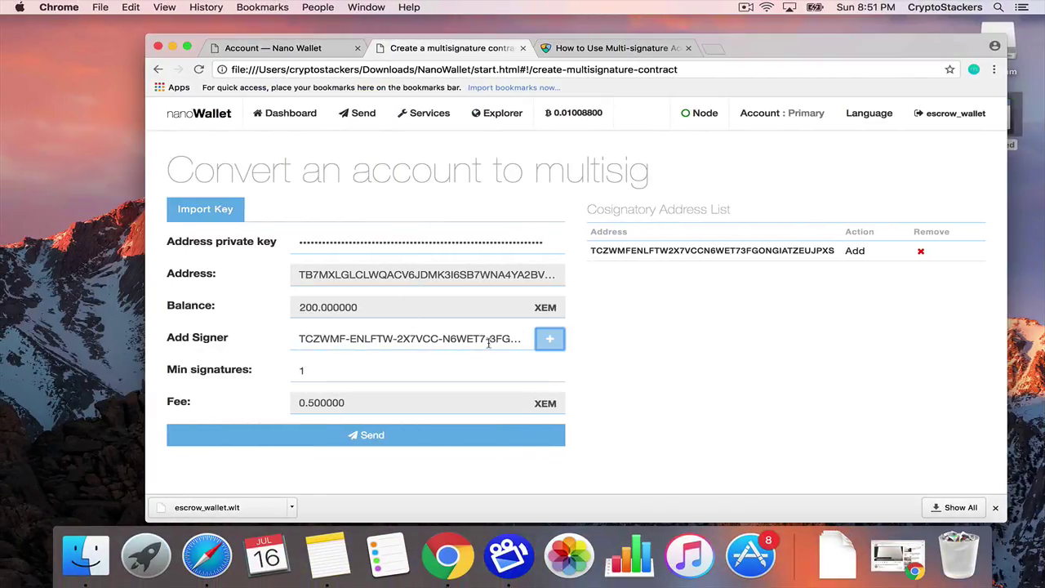
left_click_drag(529, 337, 490, 337)
key("super+a")
key("super+v")
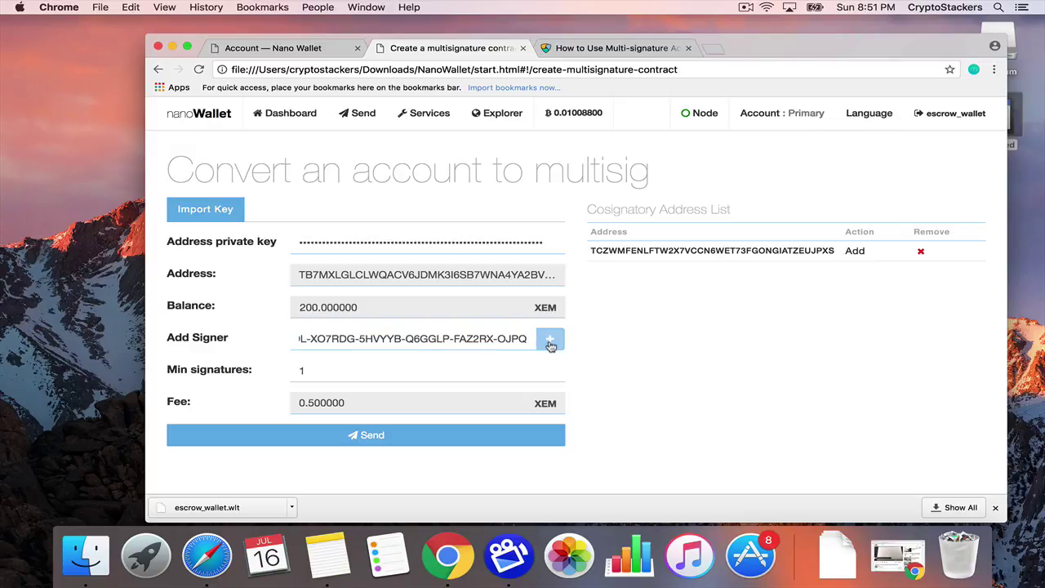
left_click(549, 337)
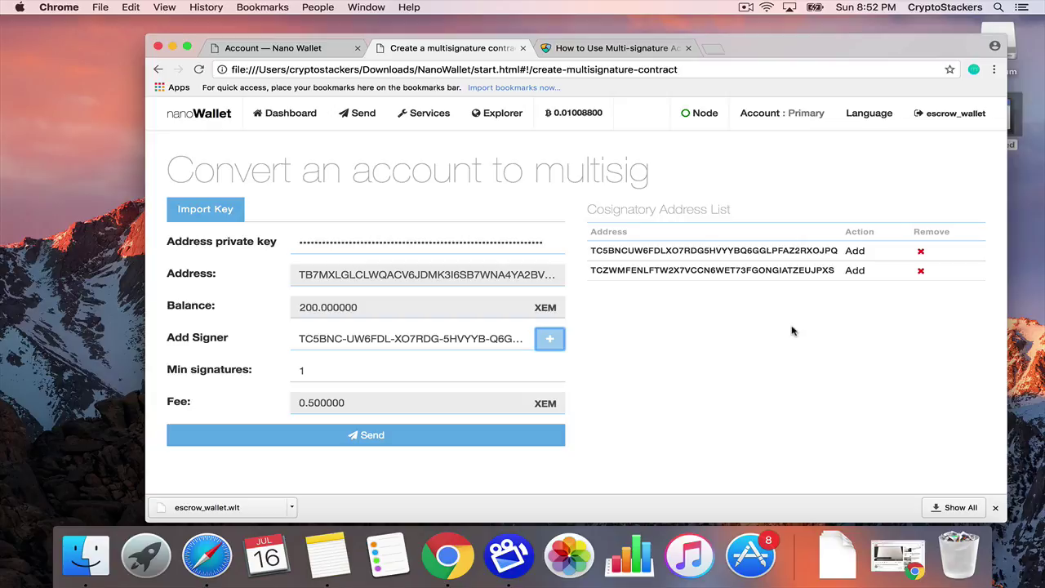
Set minimum signatures to 1, keep the 0.5 XEM fee, and submit the conversion.
double_click(349, 367)
type("2")
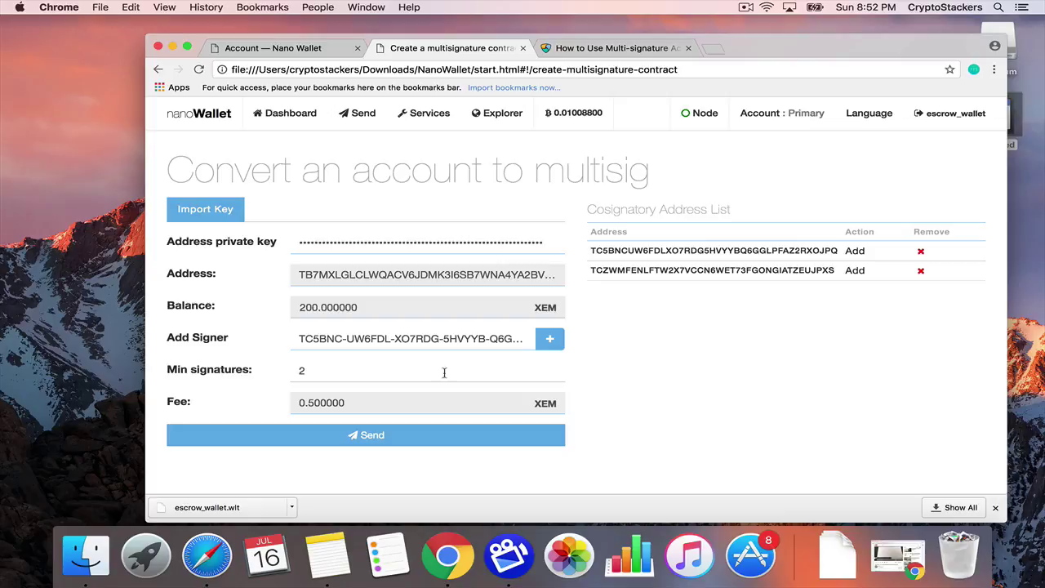
double_click(349, 369)
type("1")
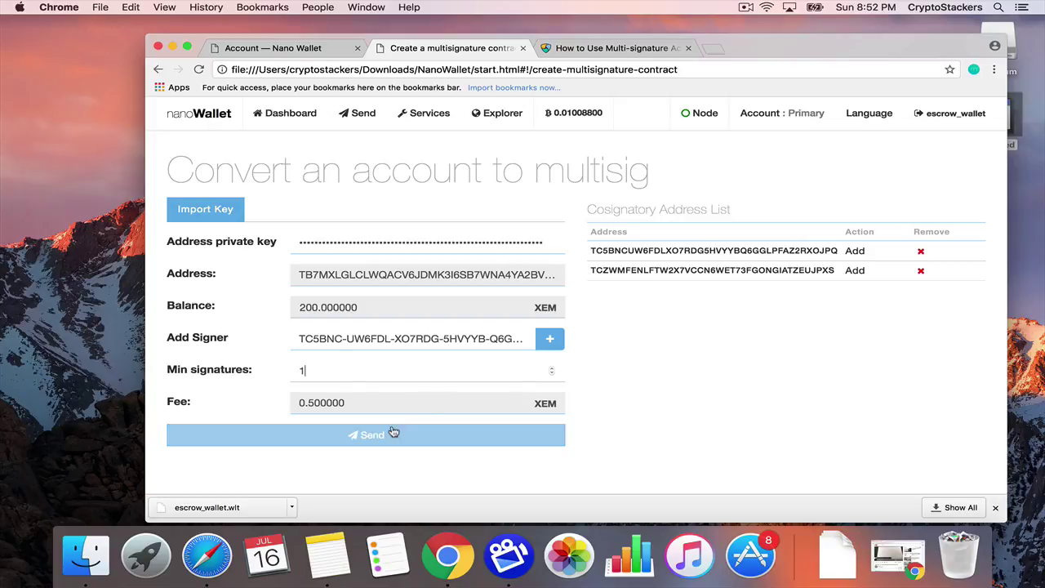
left_click_drag(313, 402, 303, 404)
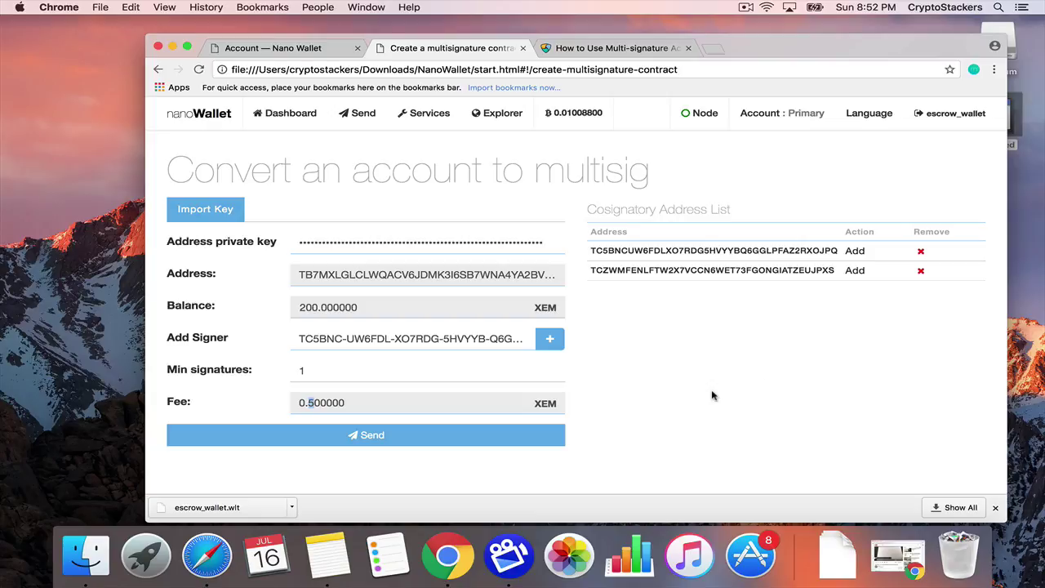
left_click(366, 442)
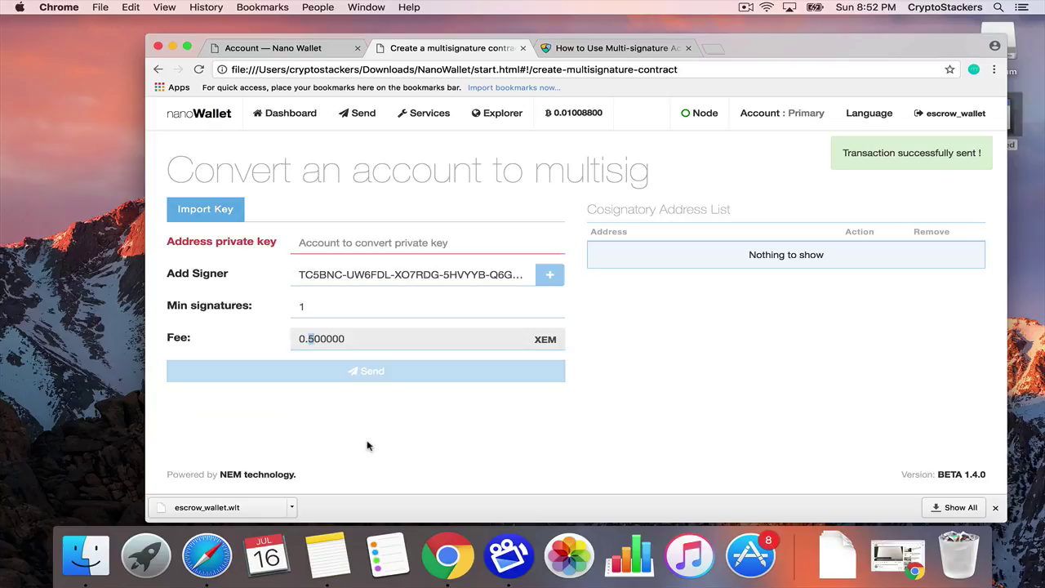
Move between the wallets' Send & Receive pages back to the dashboard.
left_click(357, 116)
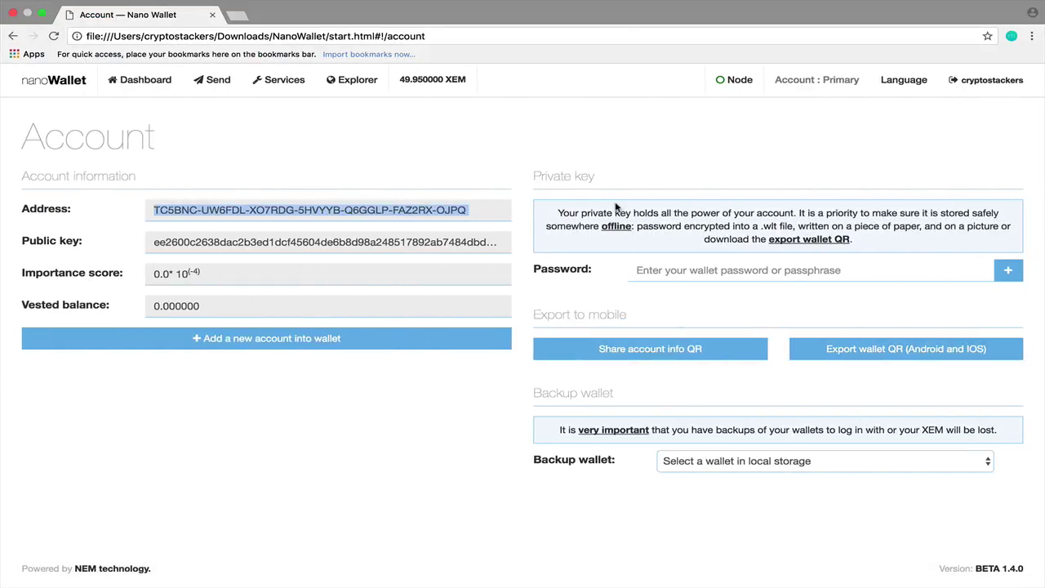
left_click(660, 175)
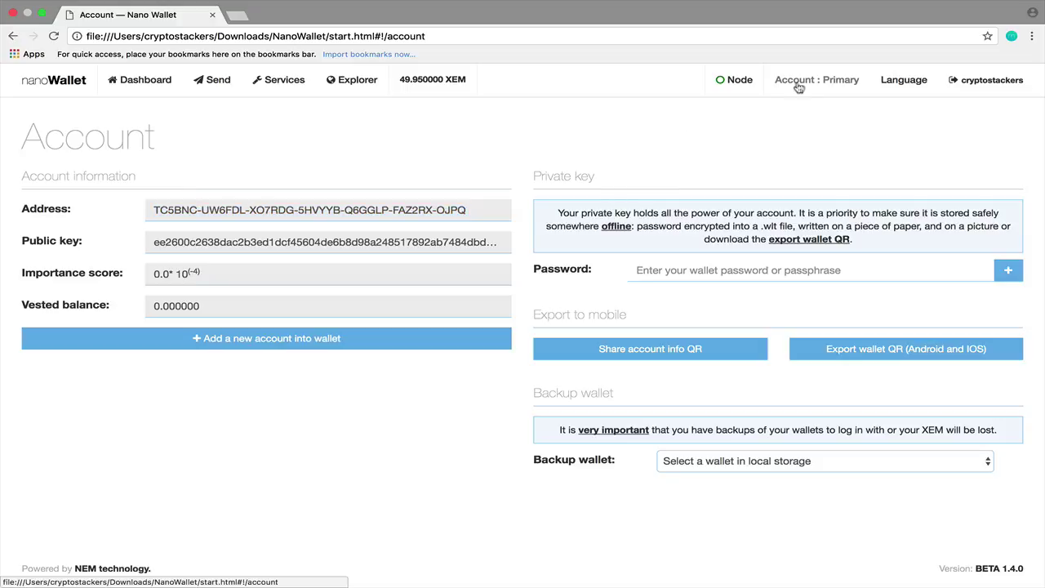
left_click(216, 82)
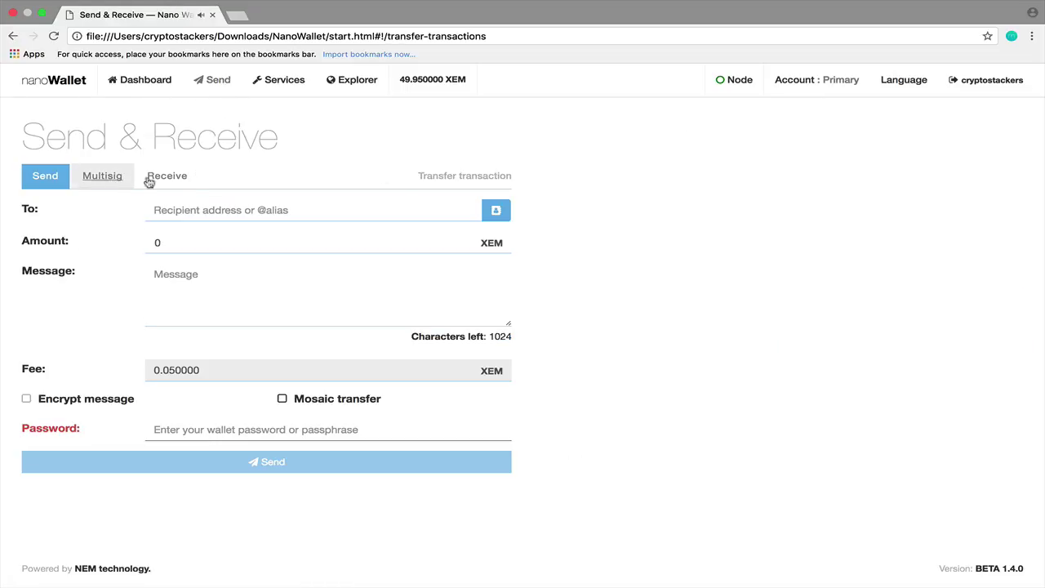
key("super+bracketleft")
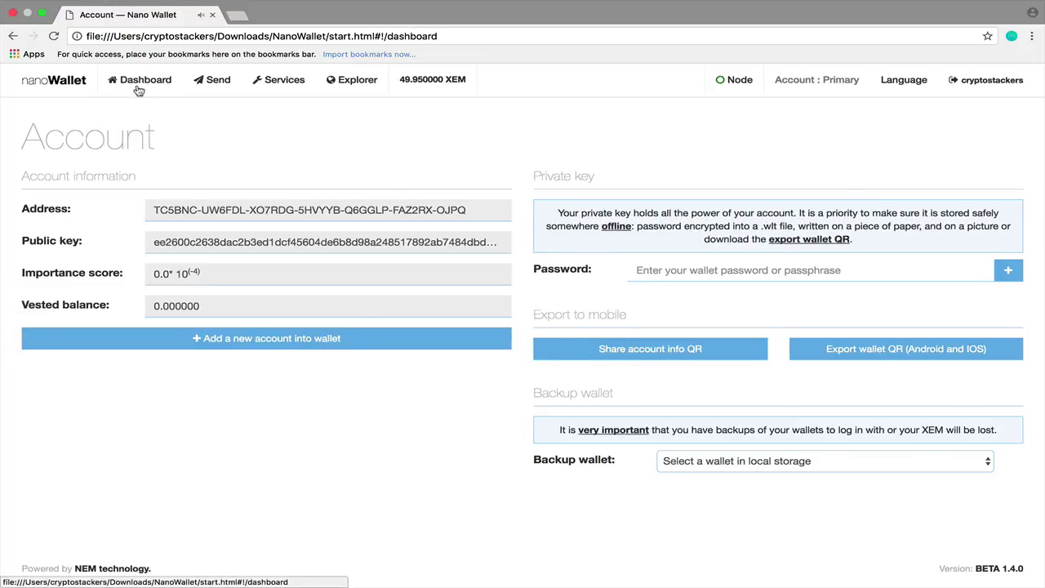
left_click(139, 88)
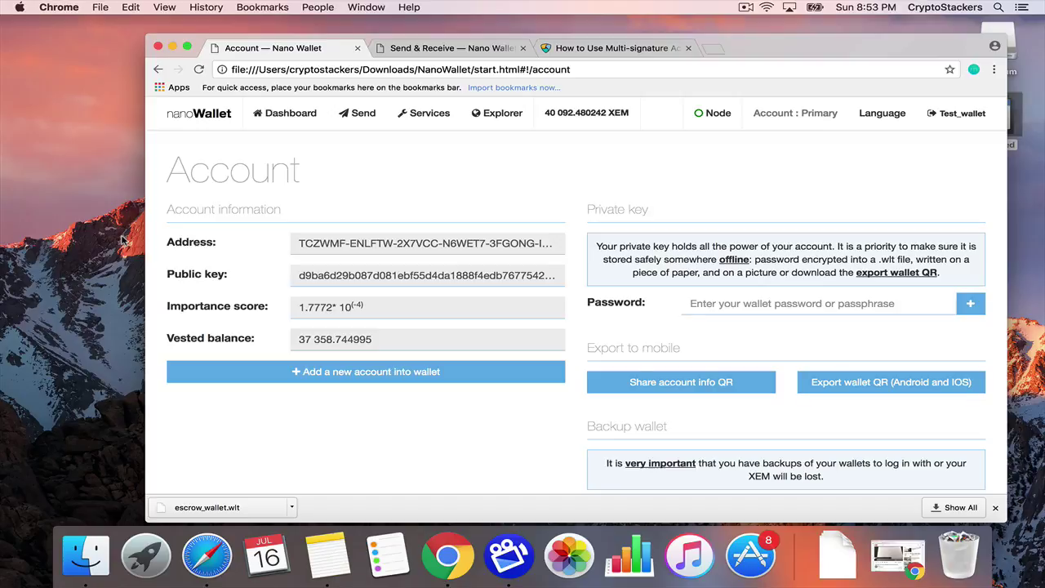
Expand the 'Create multisig account' entry showing 2 cosignatories and minimum 1.
left_click(287, 119)
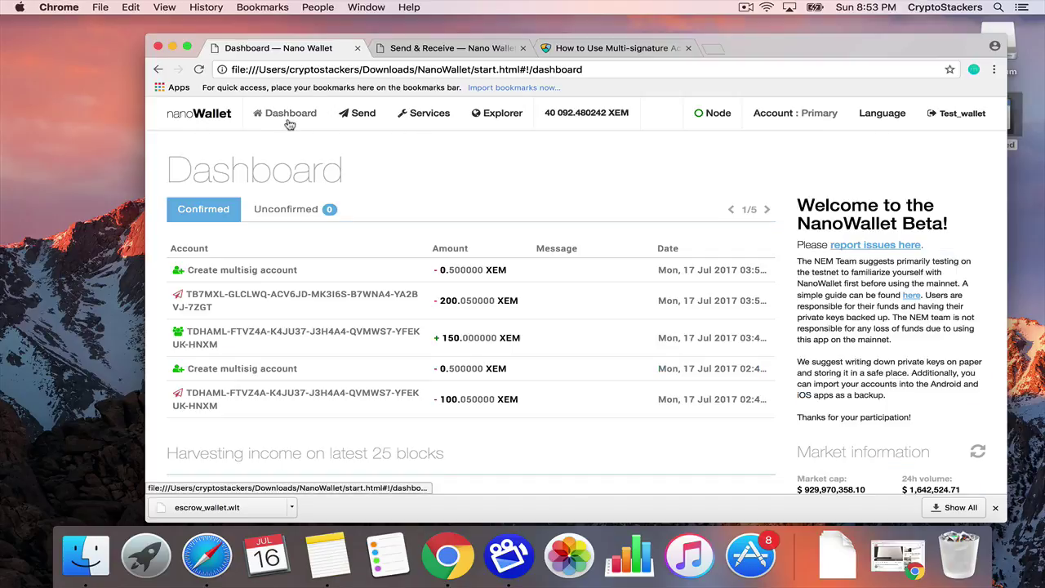
left_click(254, 270)
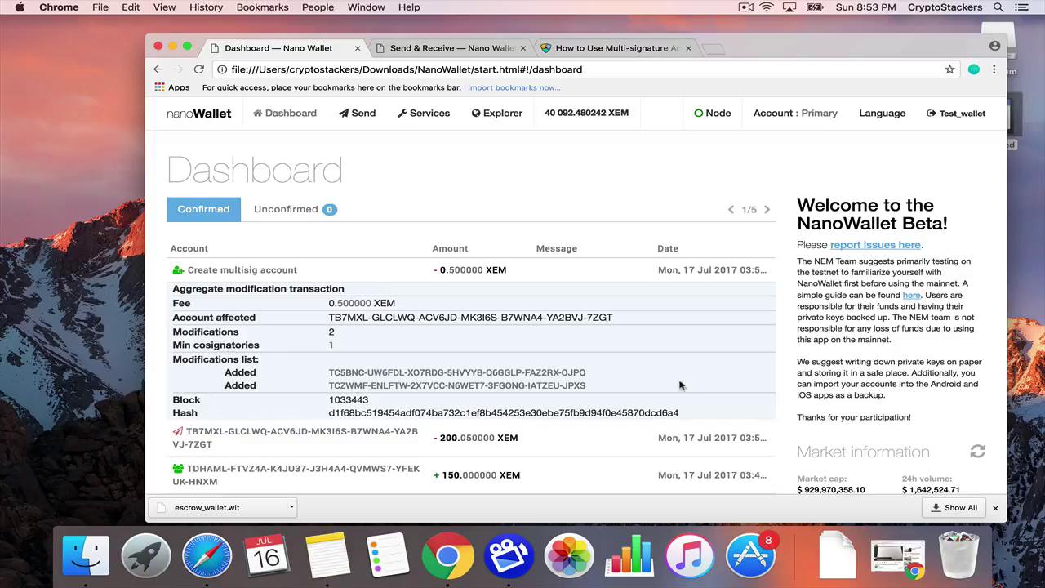
left_click_drag(712, 412, 194, 270)
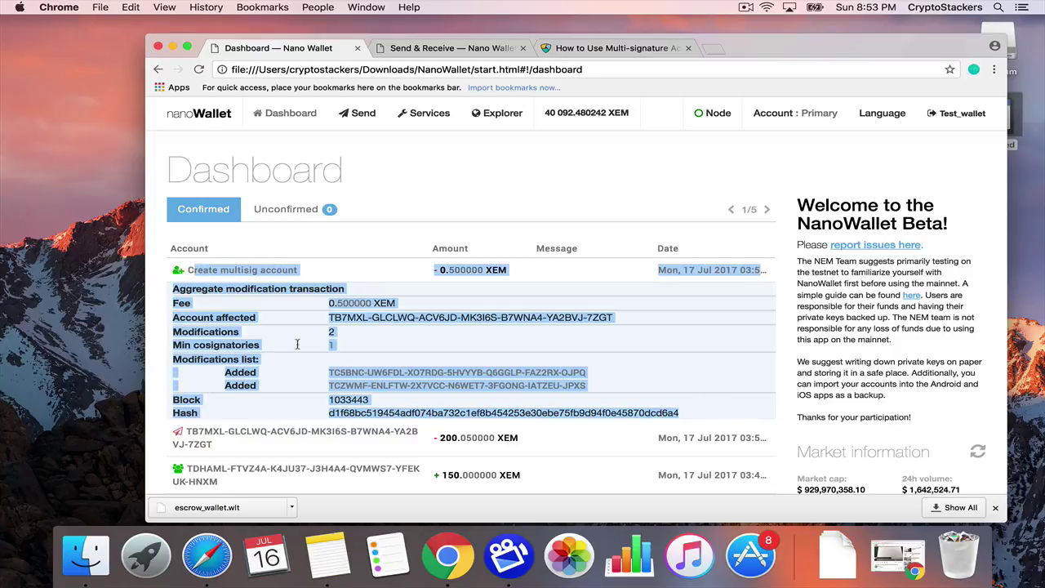
left_click(606, 387)
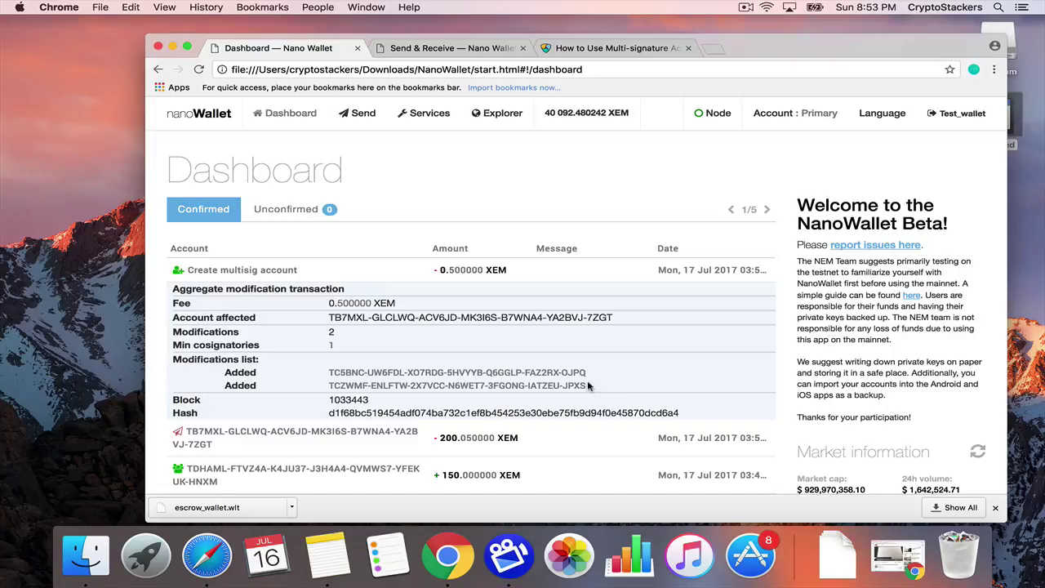
left_click_drag(586, 372, 505, 386)
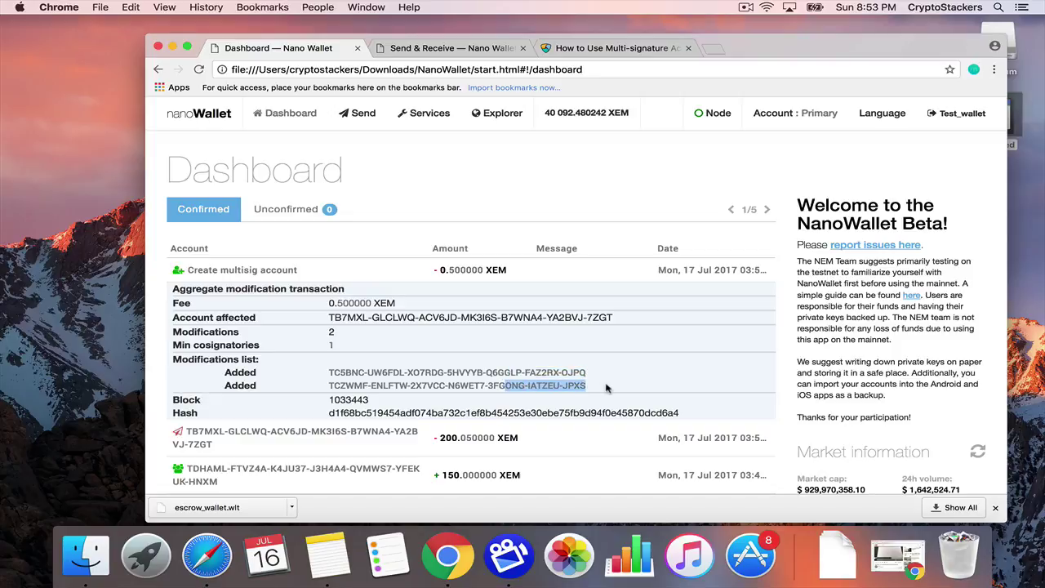
left_click_drag(348, 347, 318, 342)
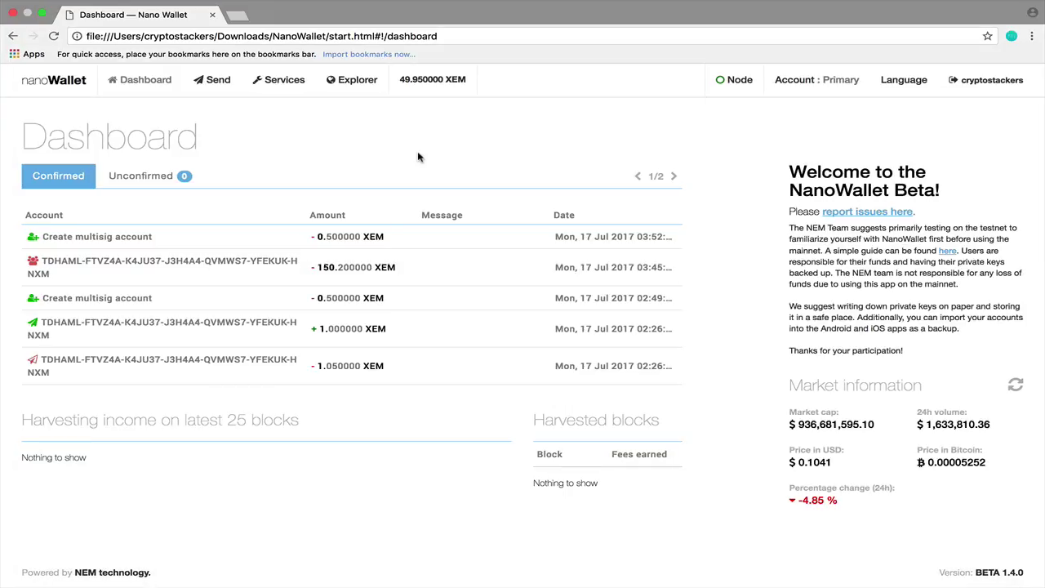
Start a multisig transfer from the account holding 199.5 XEM.
left_click(216, 83)
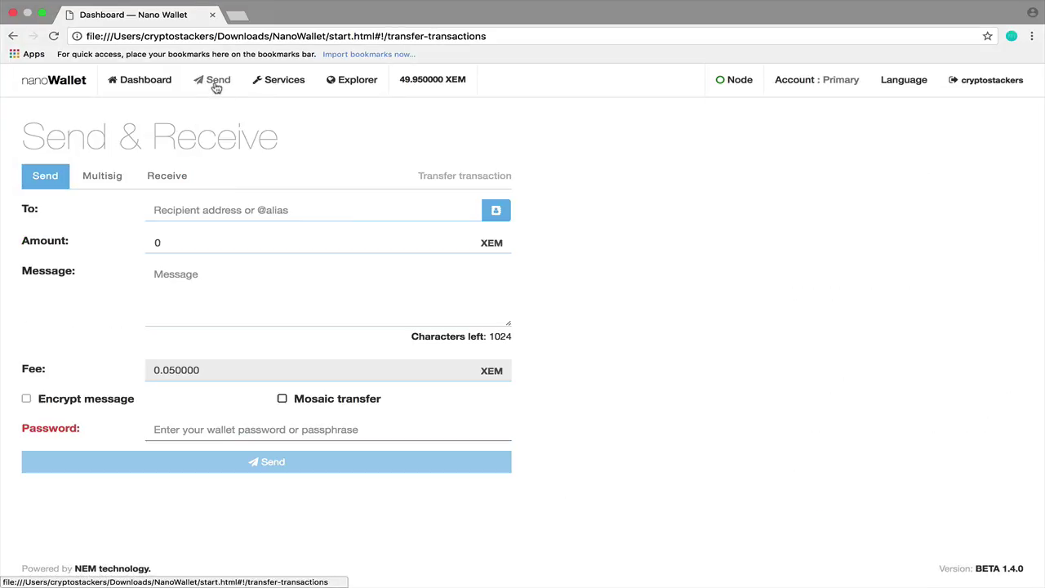
left_click(120, 183)
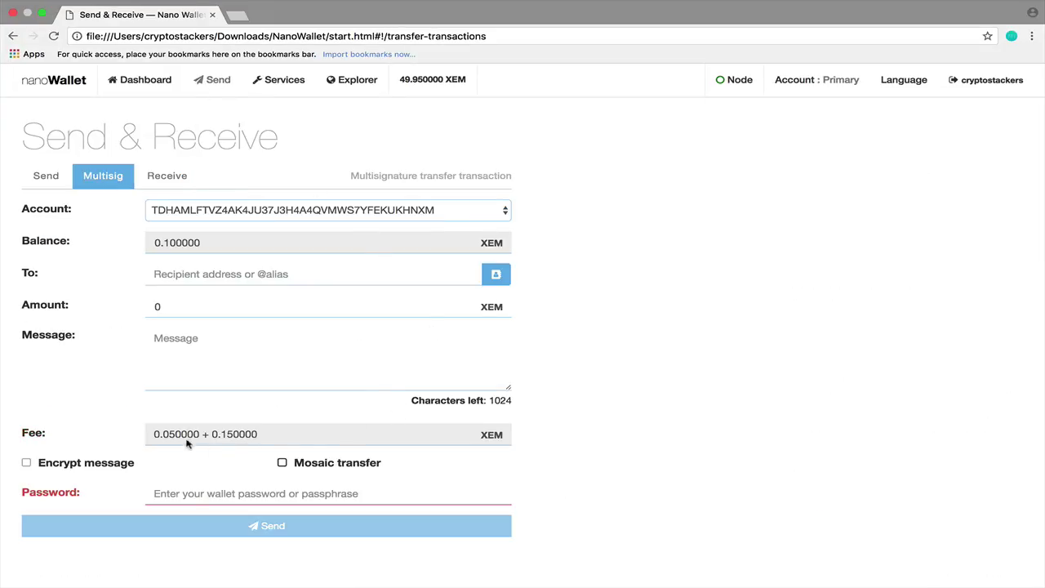
left_click(214, 211)
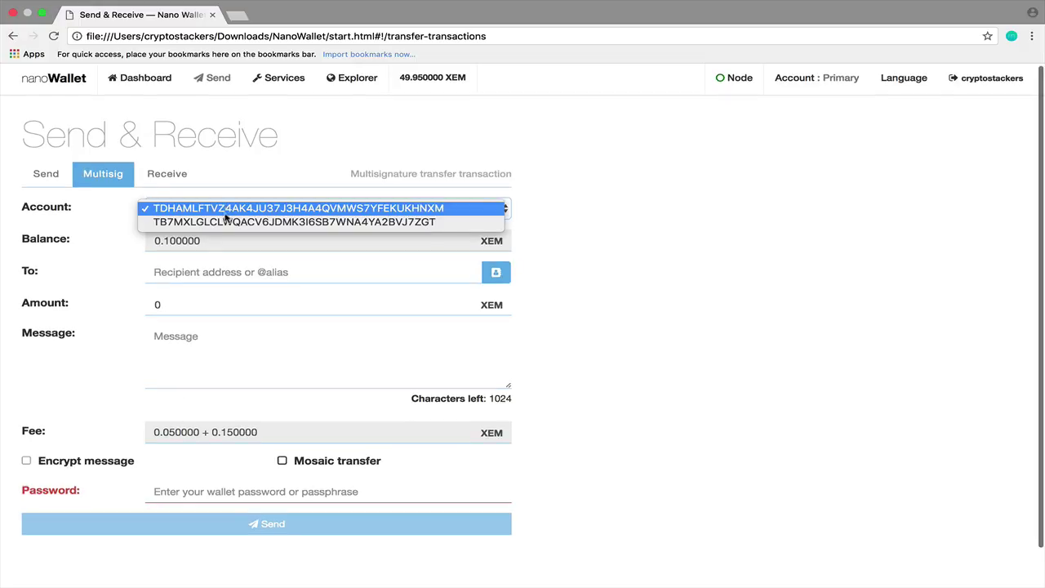
left_click(226, 221)
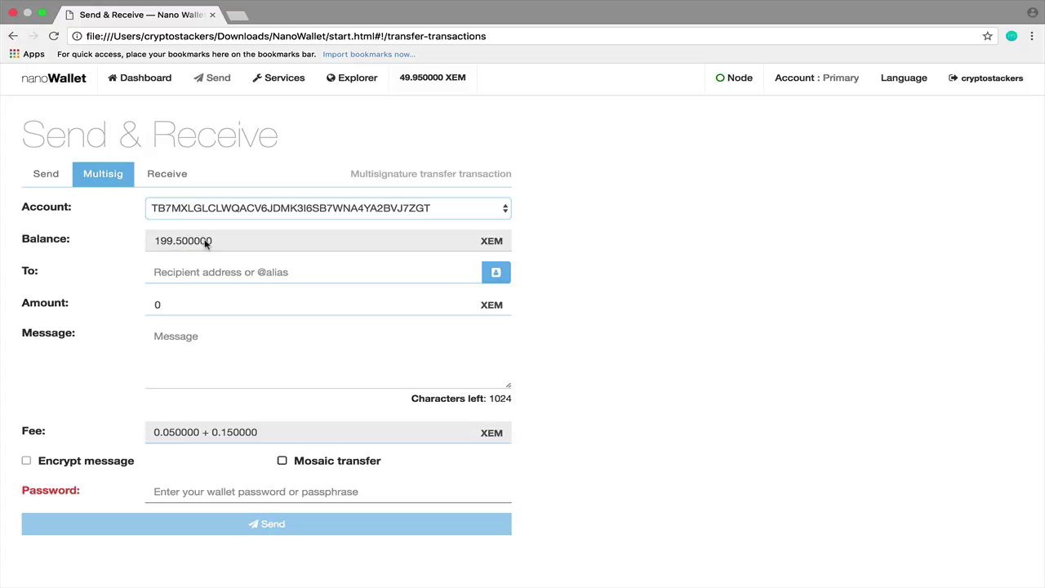
key("ctrl+Left")
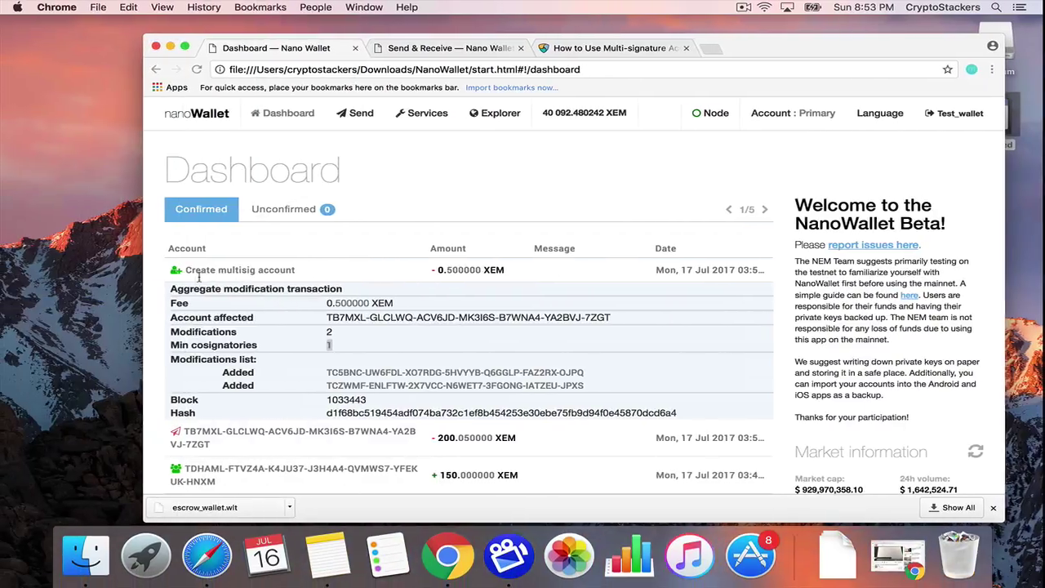
key("ctrl+Right")
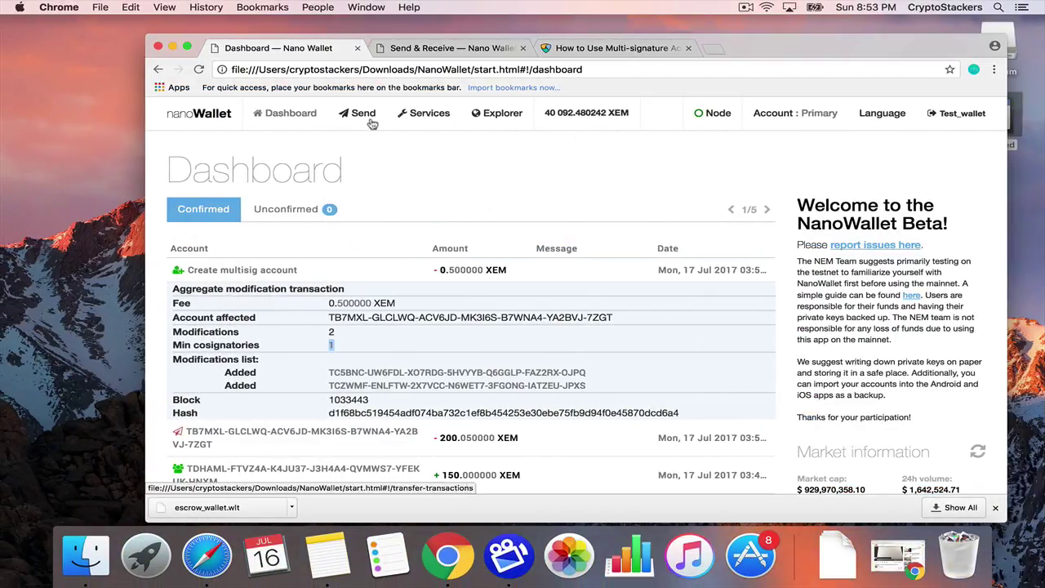
key("ctrl+Right")
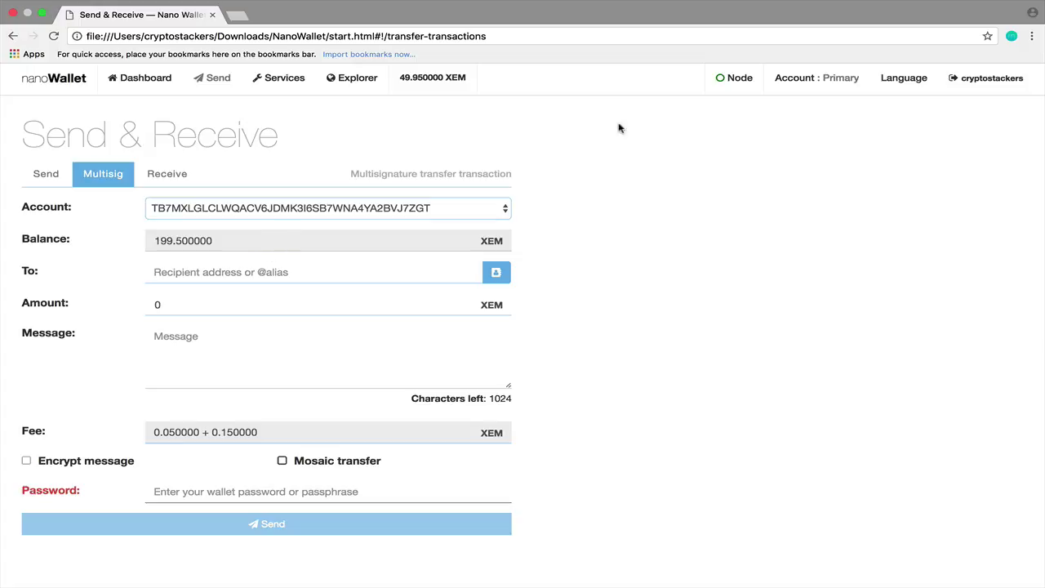
Copy this wallet's address, then reselect the 199.5 XEM multisig account for the transfer.
left_click(796, 85)
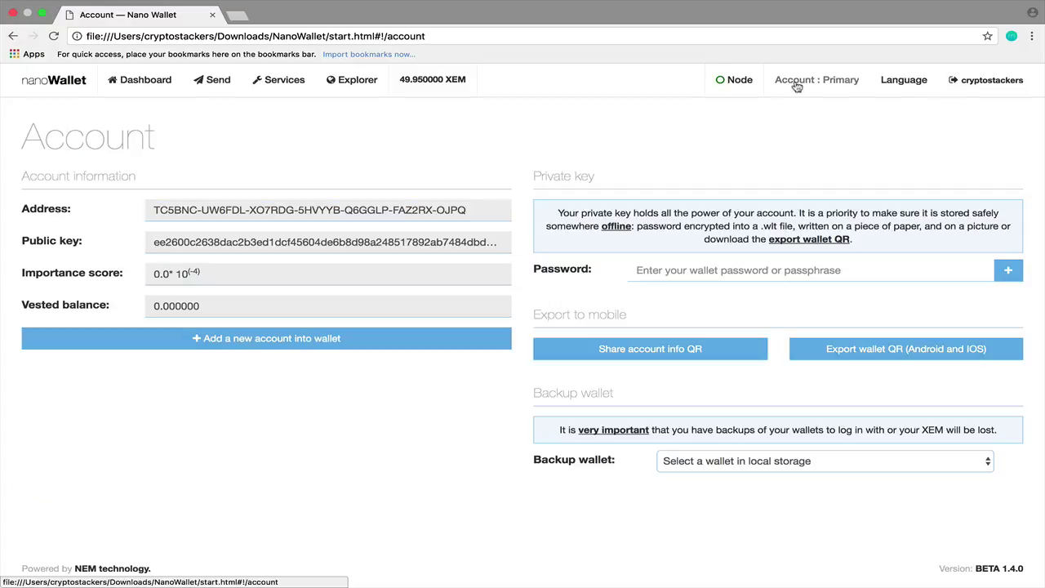
triple_click(284, 211)
key("super+c")
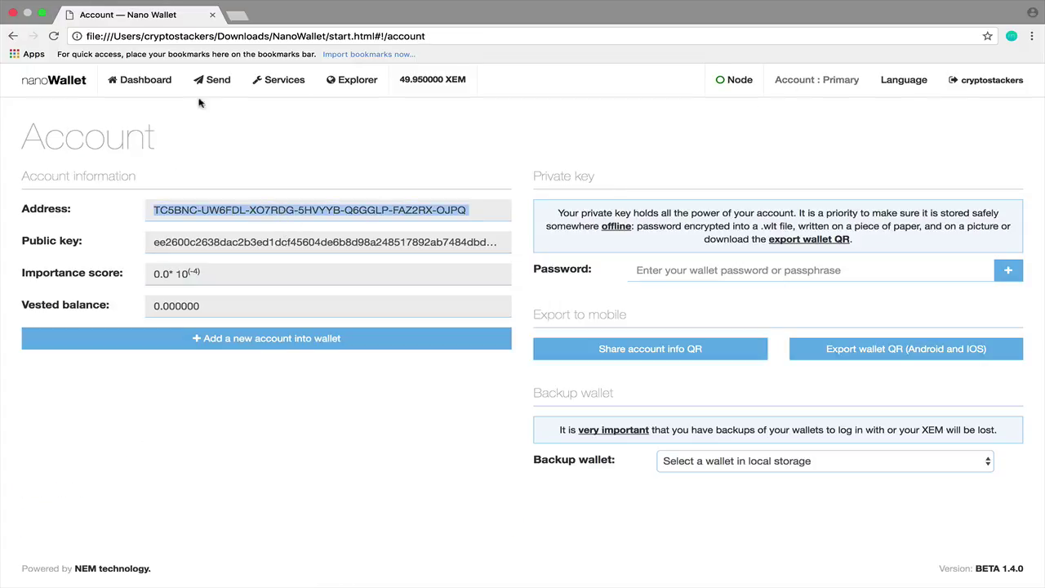
left_click(217, 80)
left_click(117, 181)
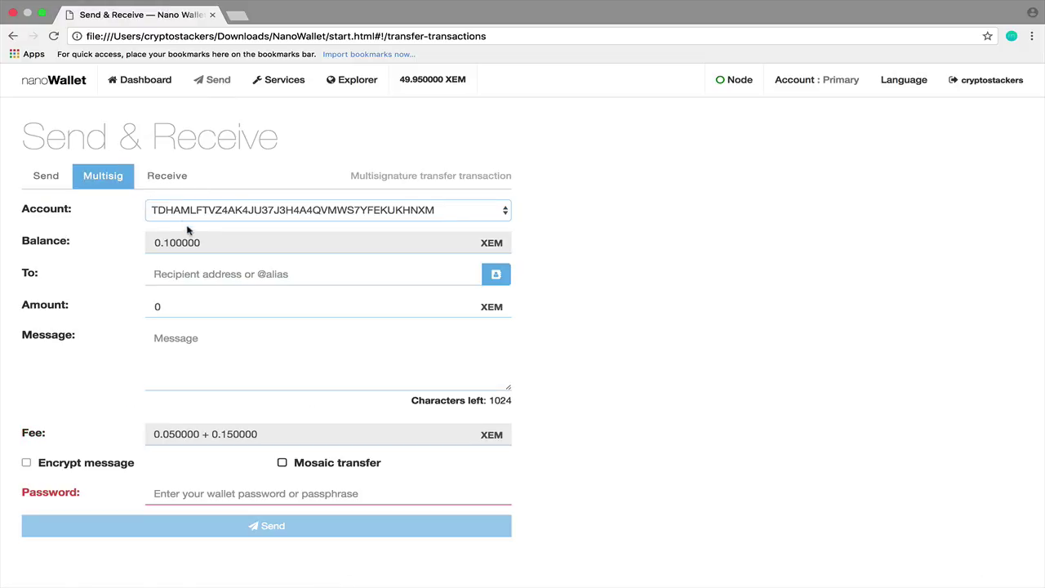
left_click(227, 214)
left_click(226, 225)
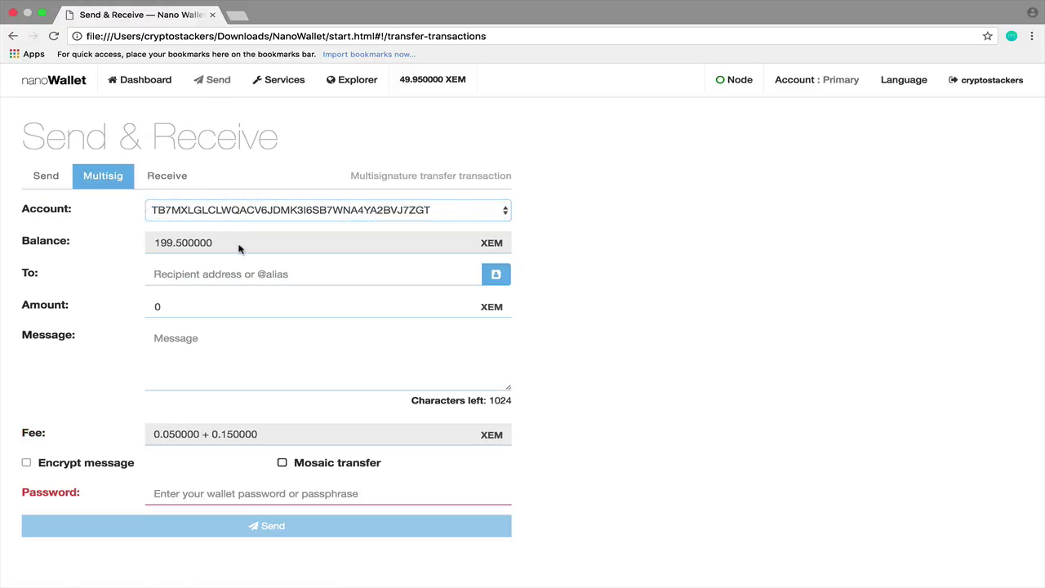
left_click(220, 282)
Send the transfer with message 'completed' to own address, retrying at 199.25 XEM after the balance error.
key("super+v")
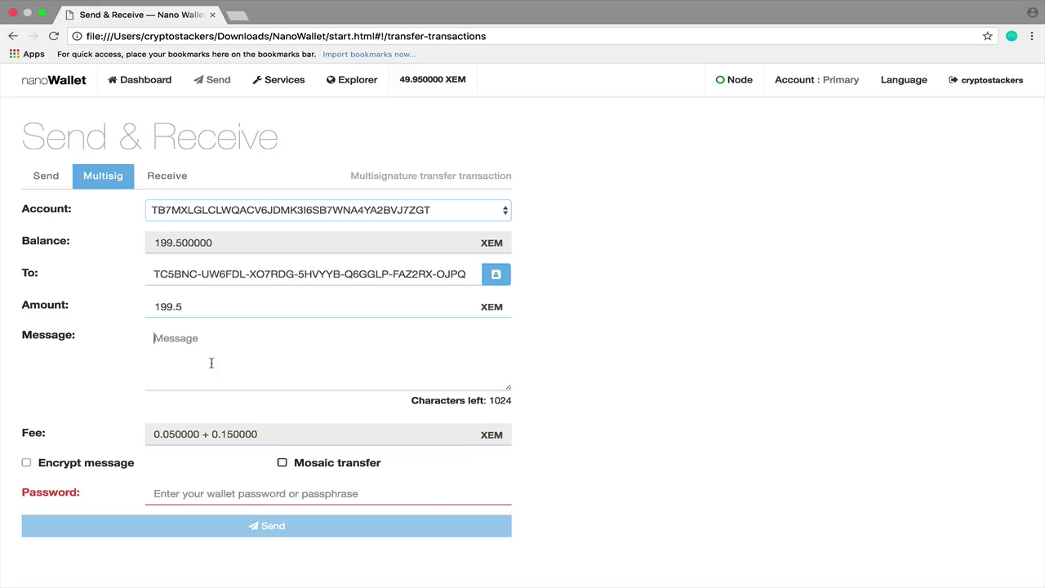
type("completed")
scroll(648, 391, "down", 2)
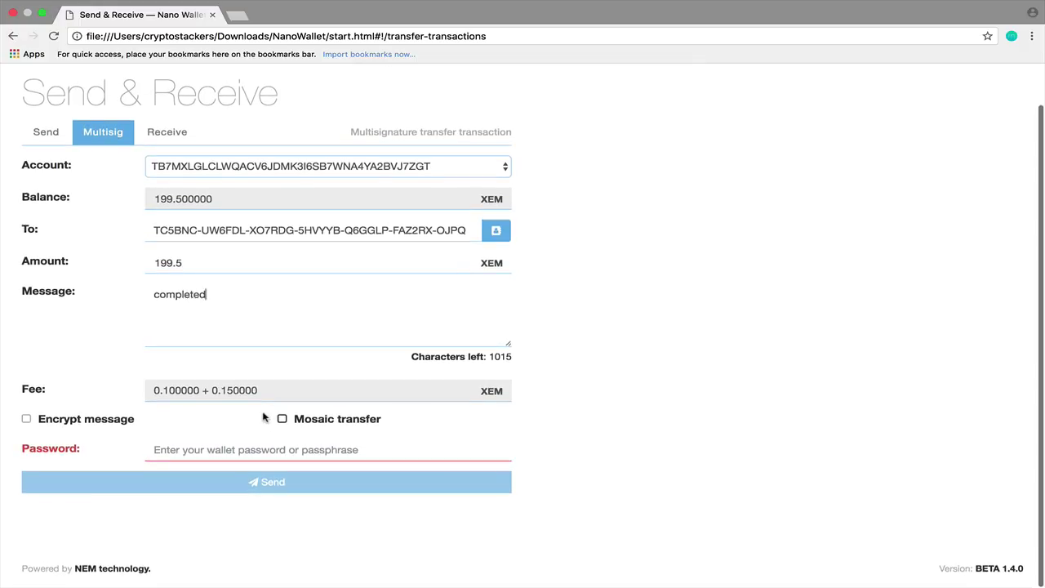
left_click(190, 449)
type("a")
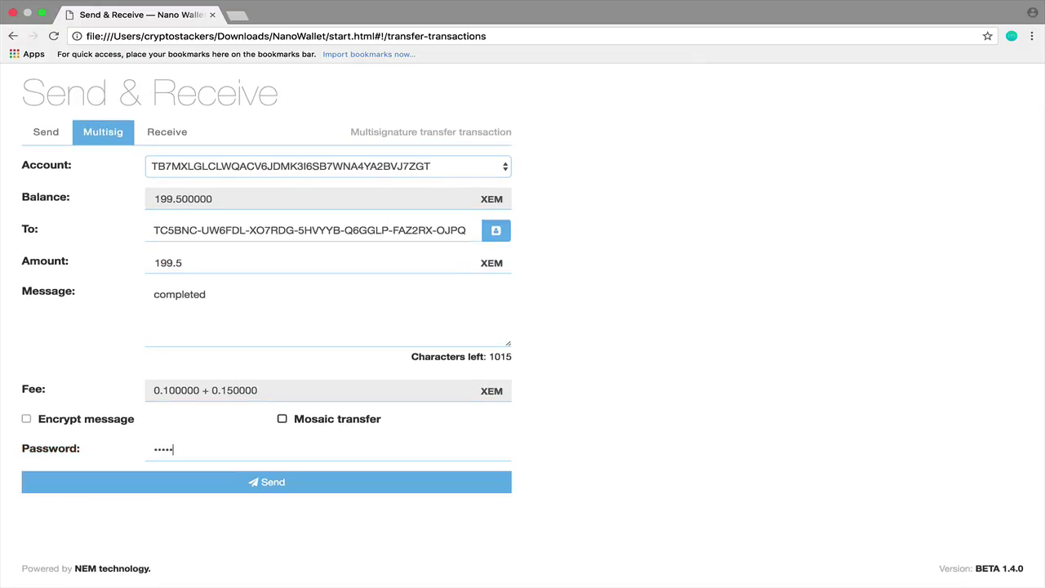
left_click(239, 490)
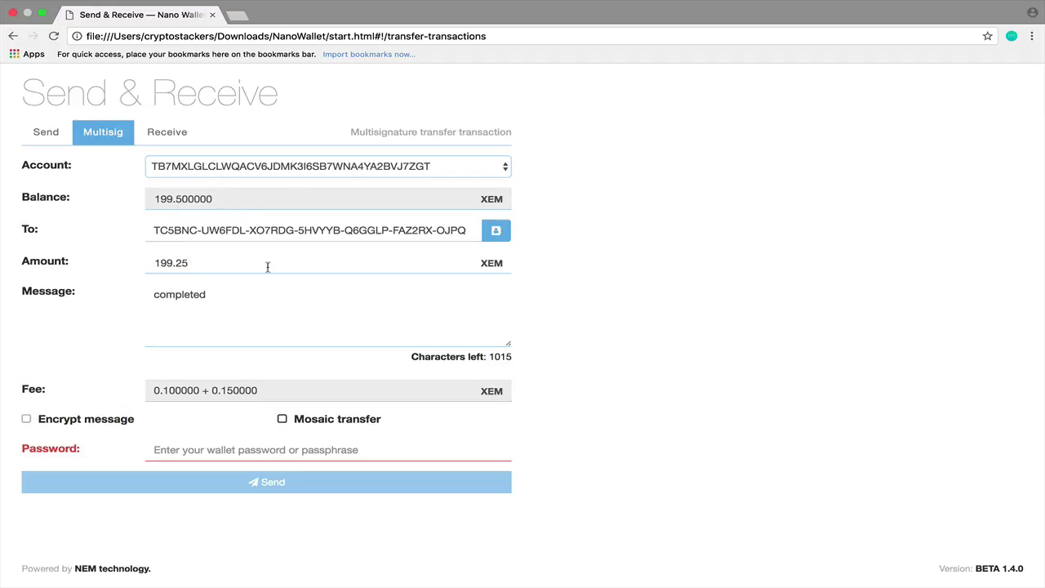
type("••")
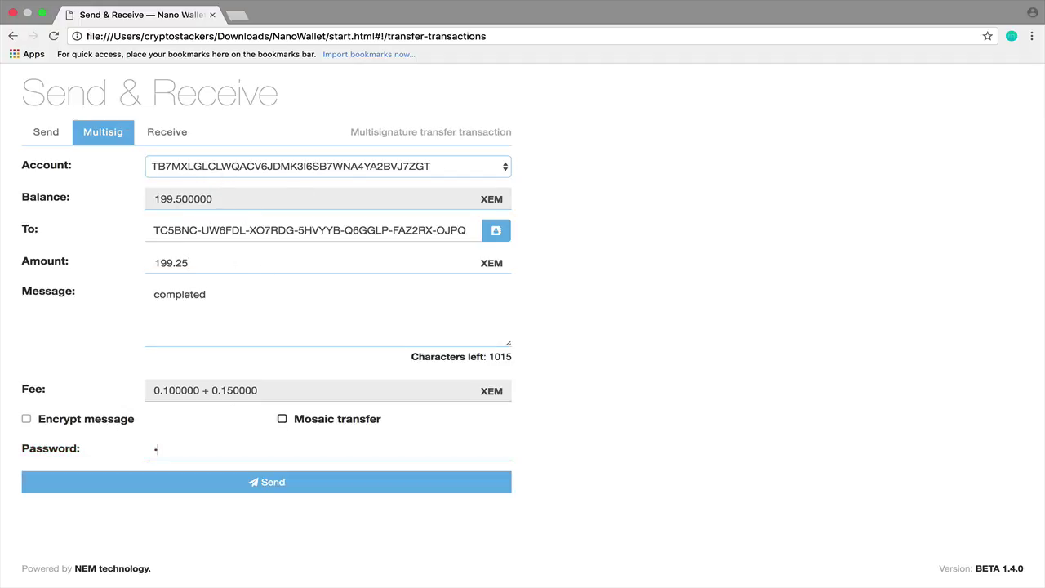
left_click(270, 482)
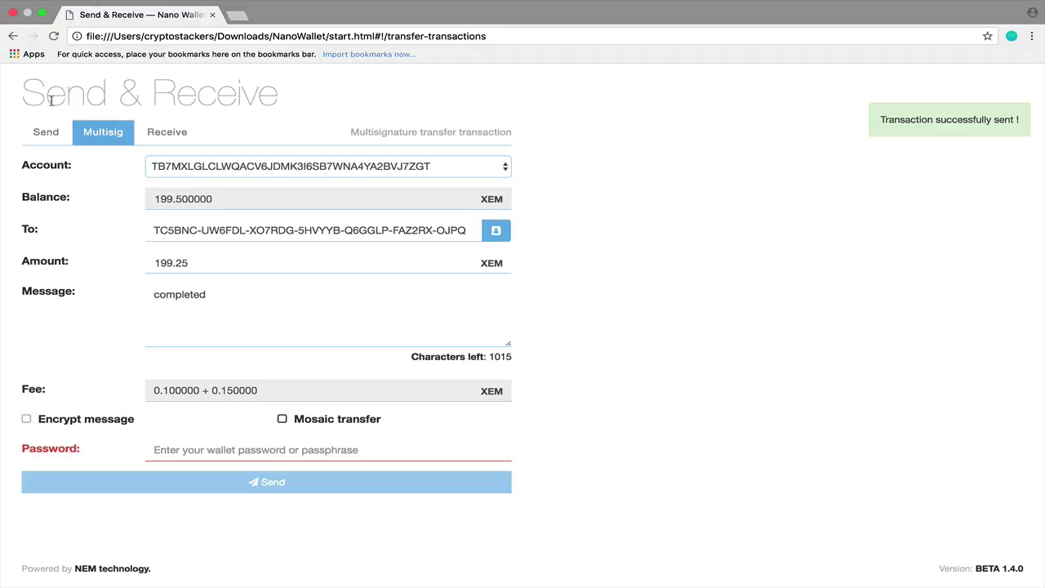
On the dashboard, list unconfirmed transactions and expand the pending transfer's details.
scroll(308, 200, "up", 2)
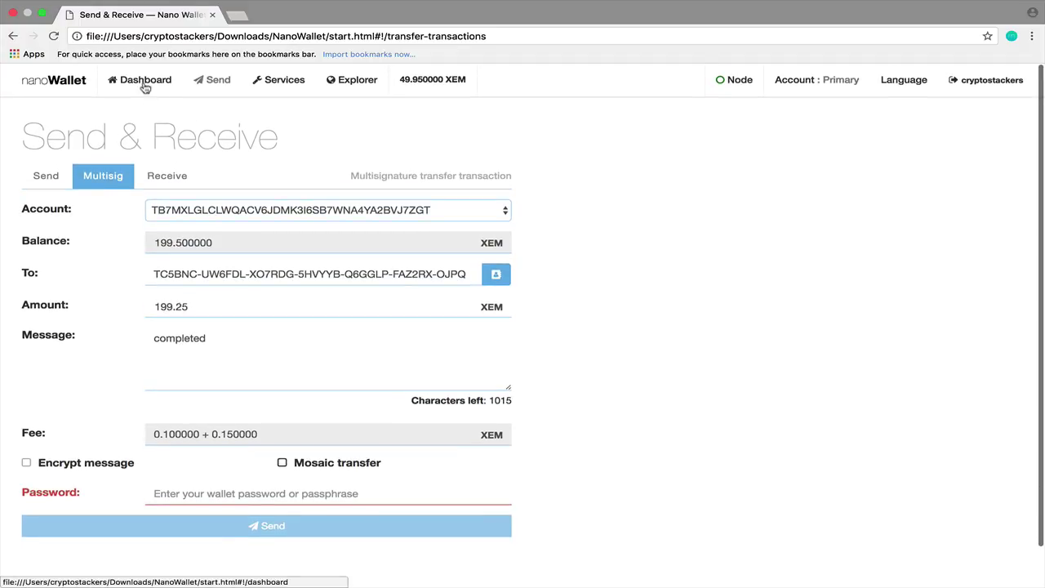
left_click(143, 83)
left_click(149, 180)
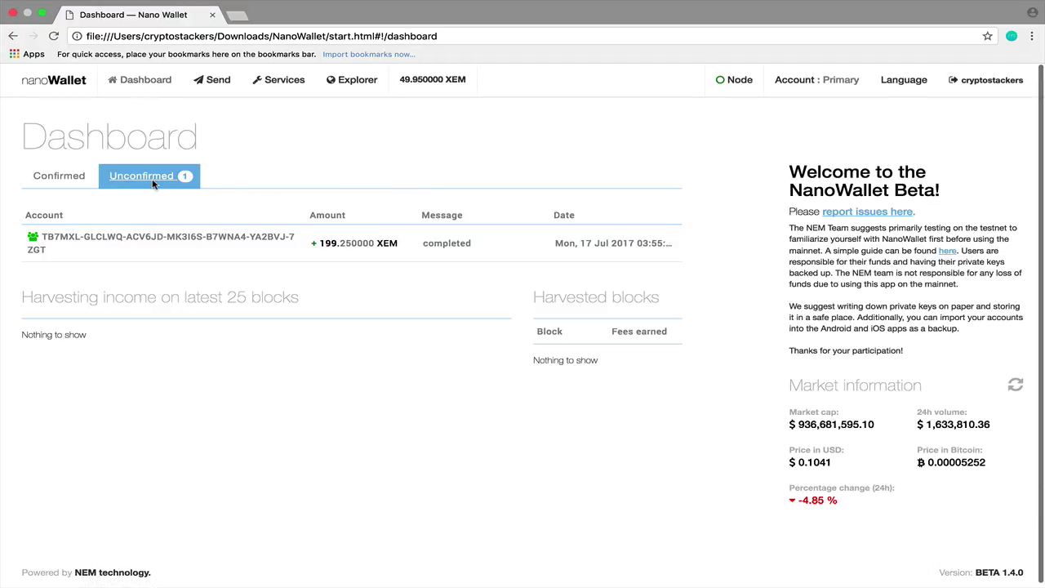
left_click(155, 245)
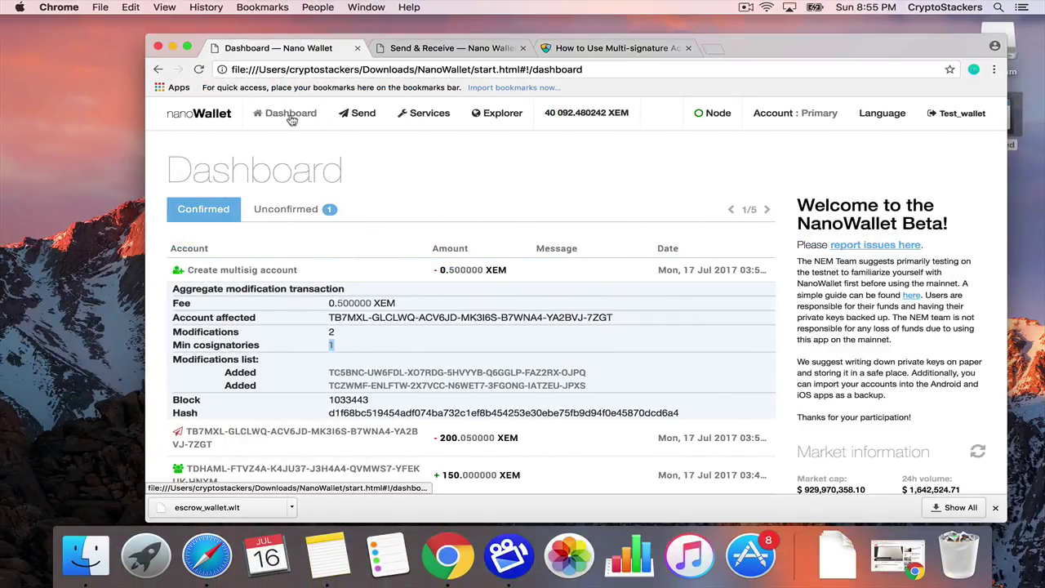
Check the cosigner wallet's unconfirmed list, then list confirmed transactions including the 199.5 XEM withdrawal.
left_click(285, 209)
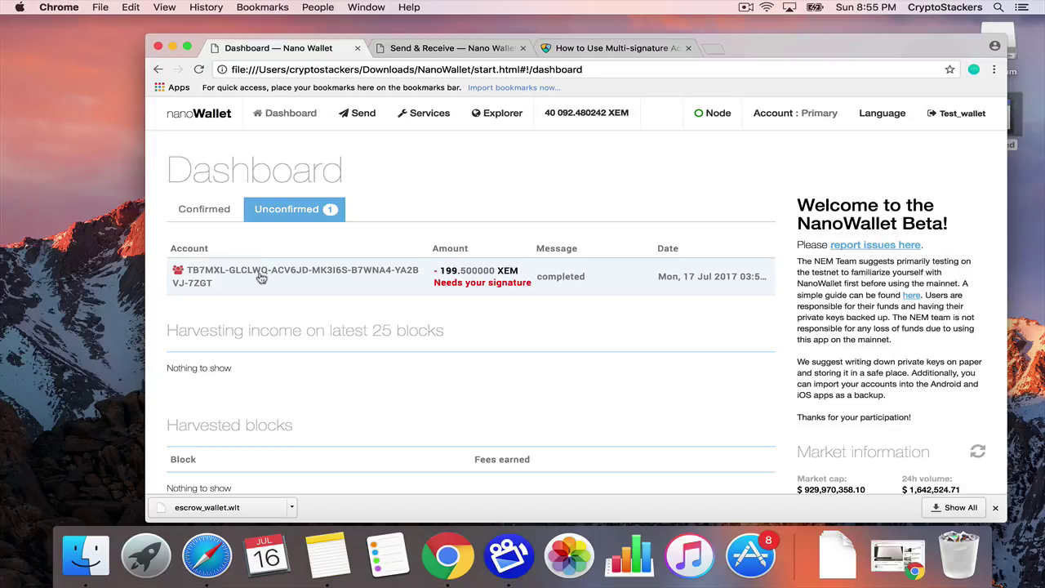
left_click_drag(261, 278, 262, 302)
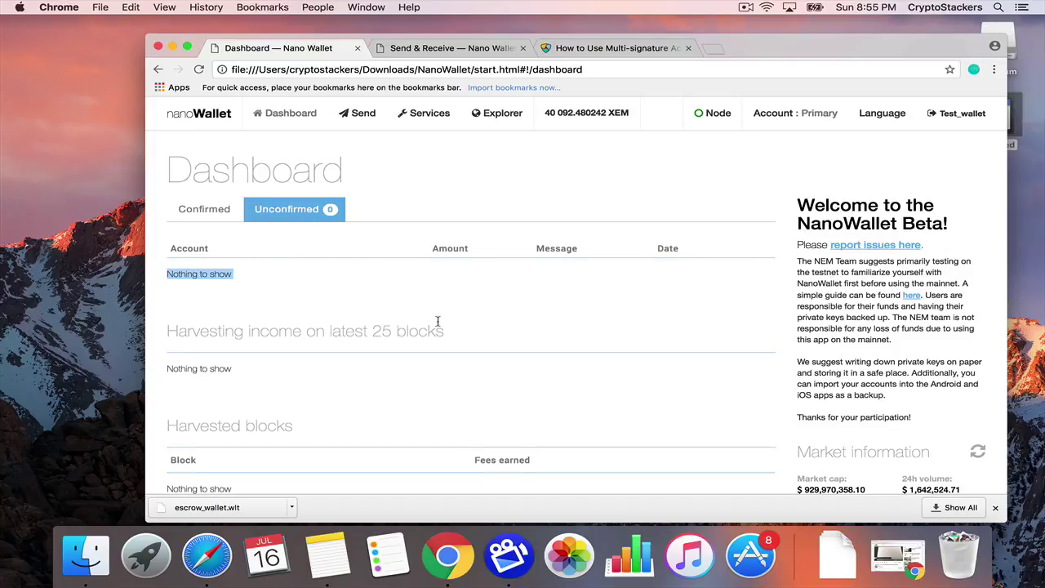
left_click(204, 213)
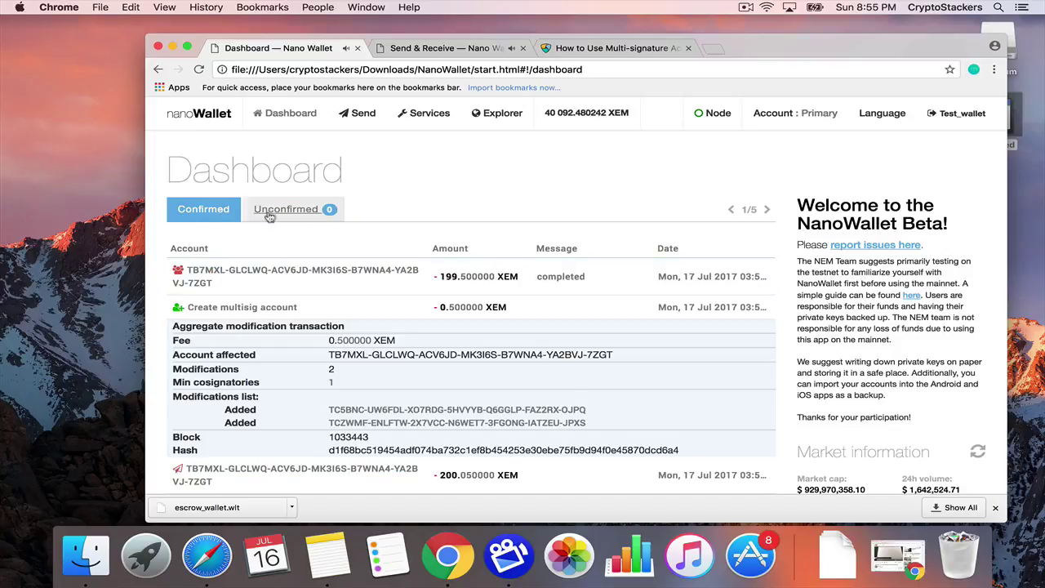
Expand the 199.5 XEM transfer and check the multisig transactions awaiting signature.
left_click(367, 278)
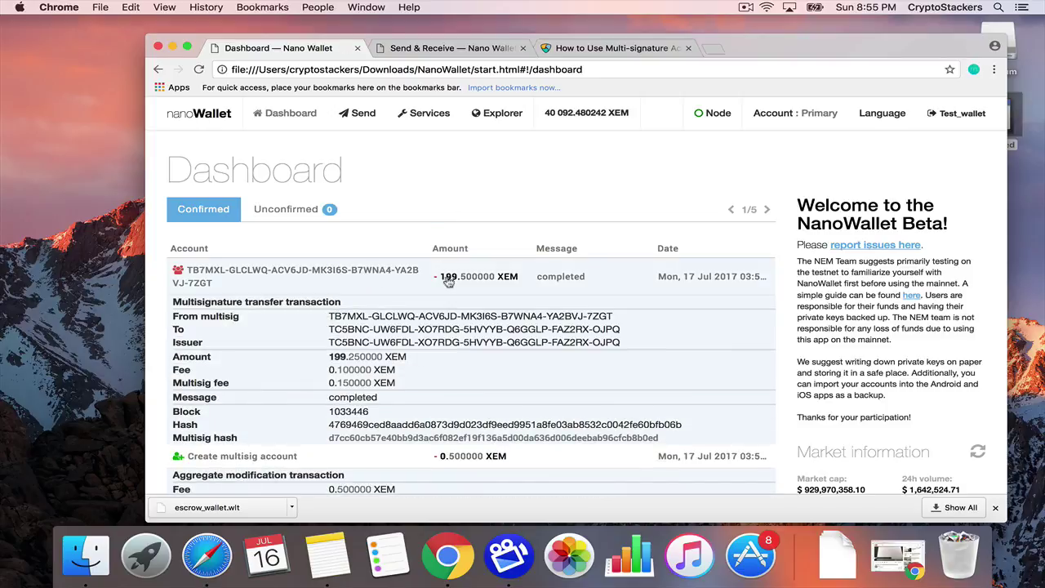
left_click(436, 114)
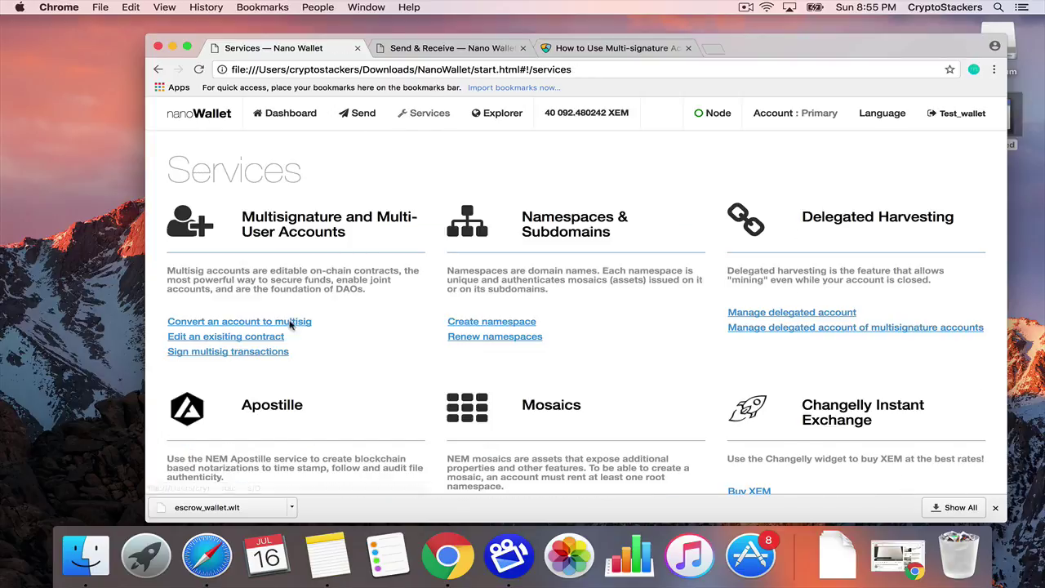
left_click(255, 353)
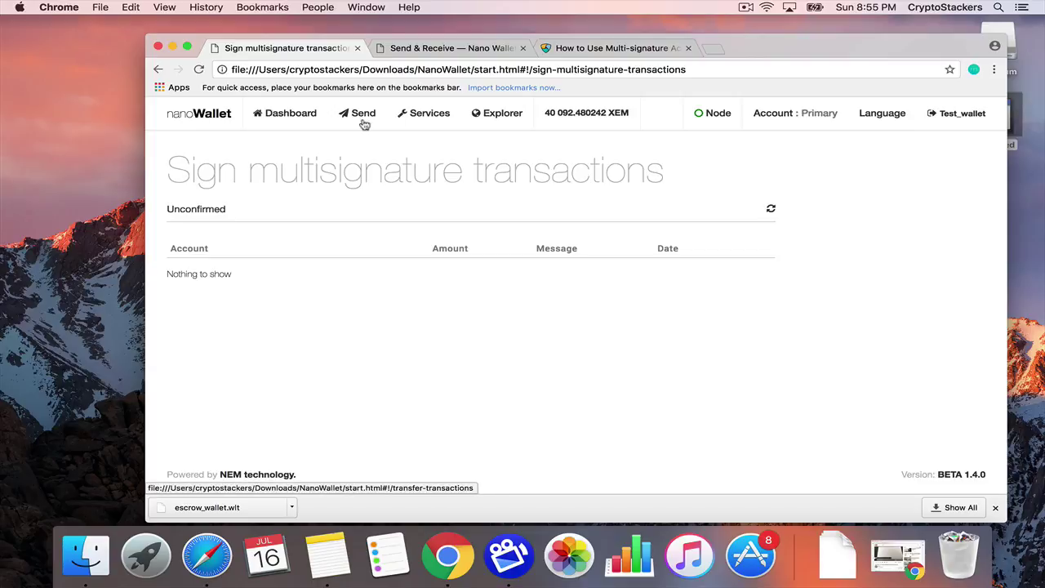
Recheck that nothing awaits signing, then reopen the transfer: 199.25 XEM, 0.1 XEM fee, 0.15 XEM multisig fee.
left_click(365, 123)
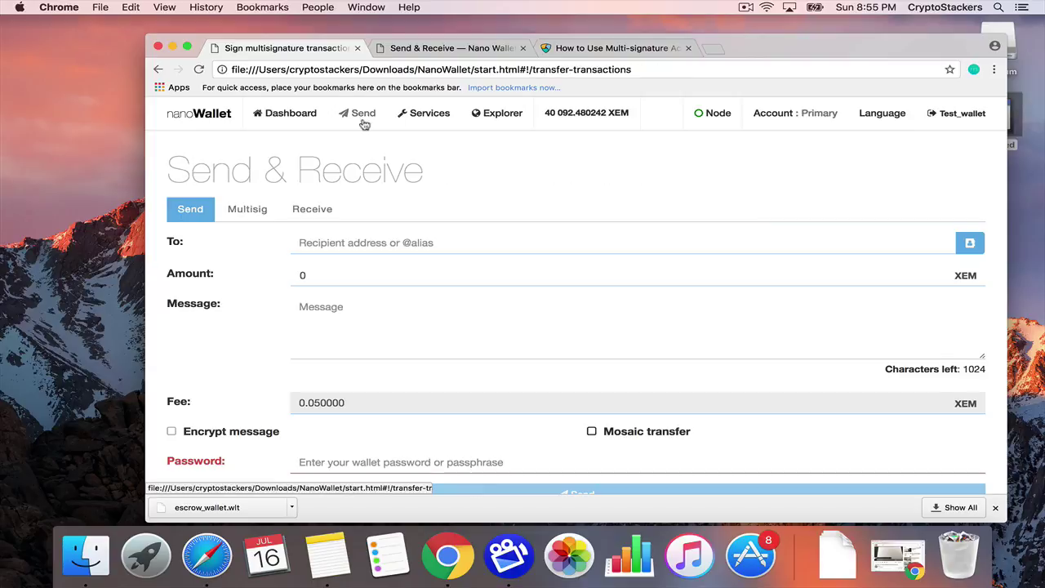
left_click(435, 117)
left_click(196, 351)
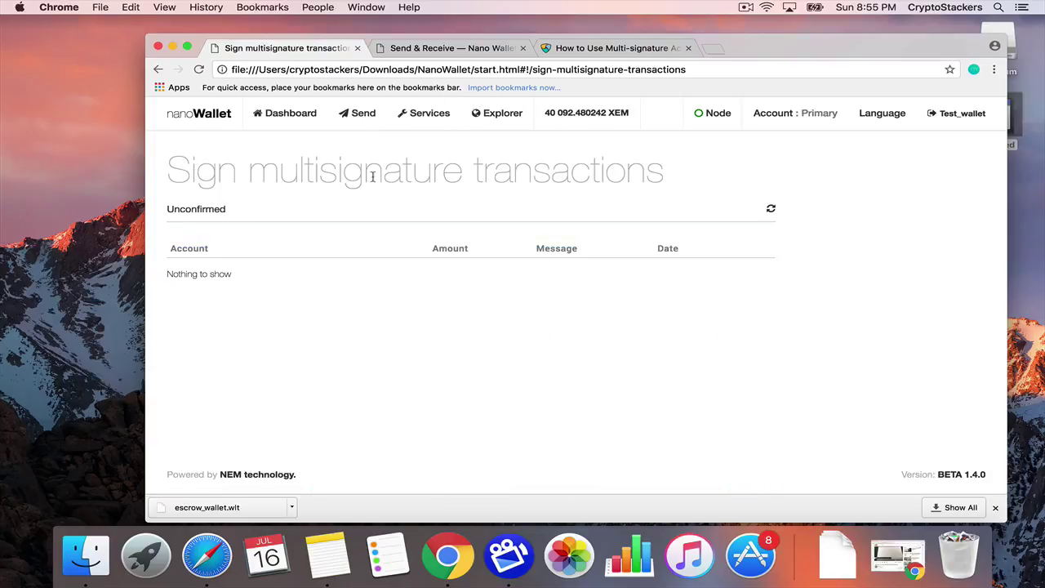
left_click(279, 119)
left_click(247, 276)
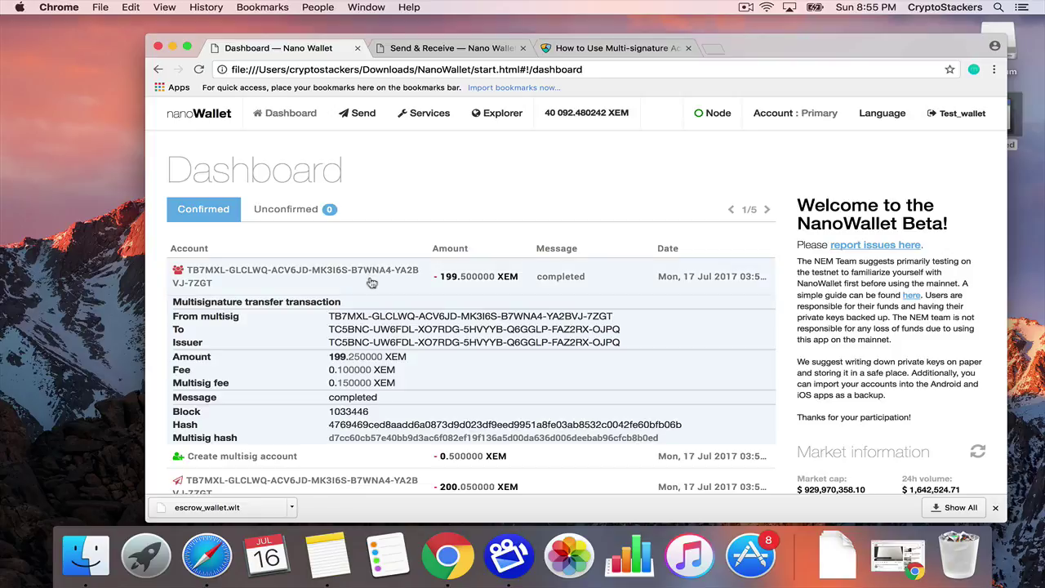
Display the other wallet's balance in US dollars.
key("ctrl+Right")
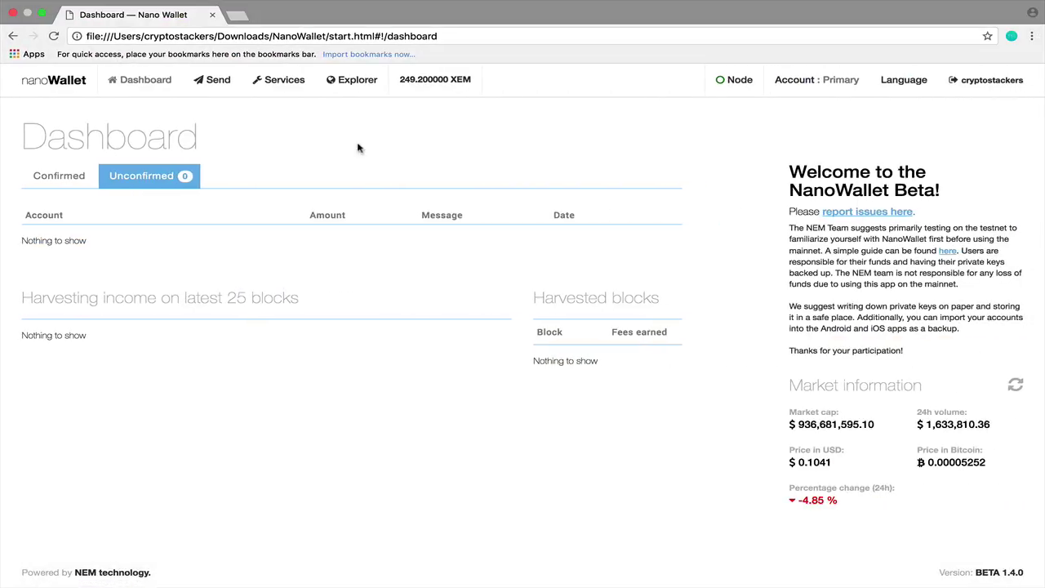
left_click(433, 84)
key("ctrl+Left")
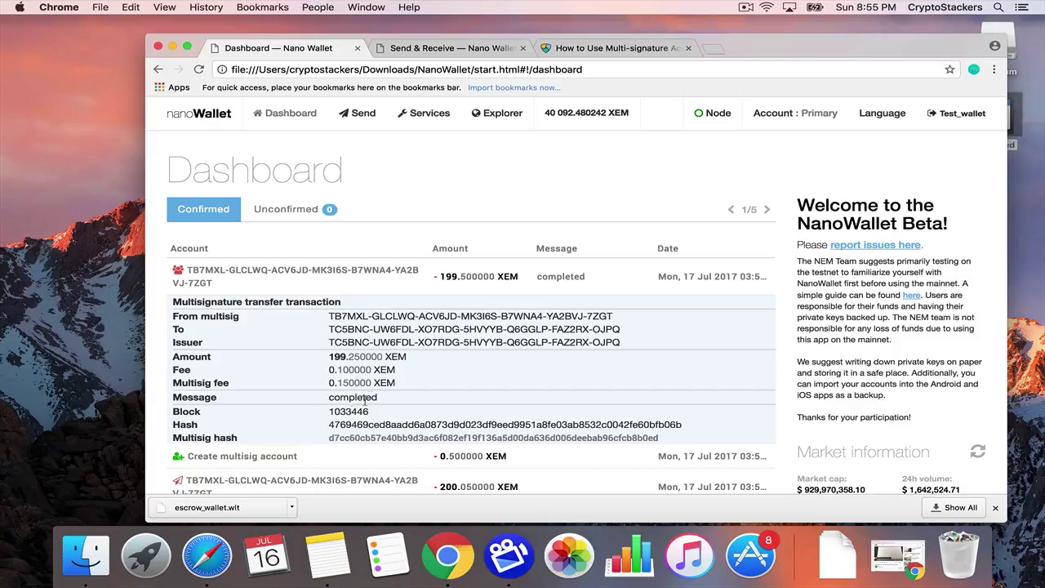
Confirm the escrow multisig creation requires 1 minimum cosignatory, then return to the second wallet.
scroll(228, 328, "down", 3)
left_click(227, 328)
left_click_drag(349, 405, 324, 400)
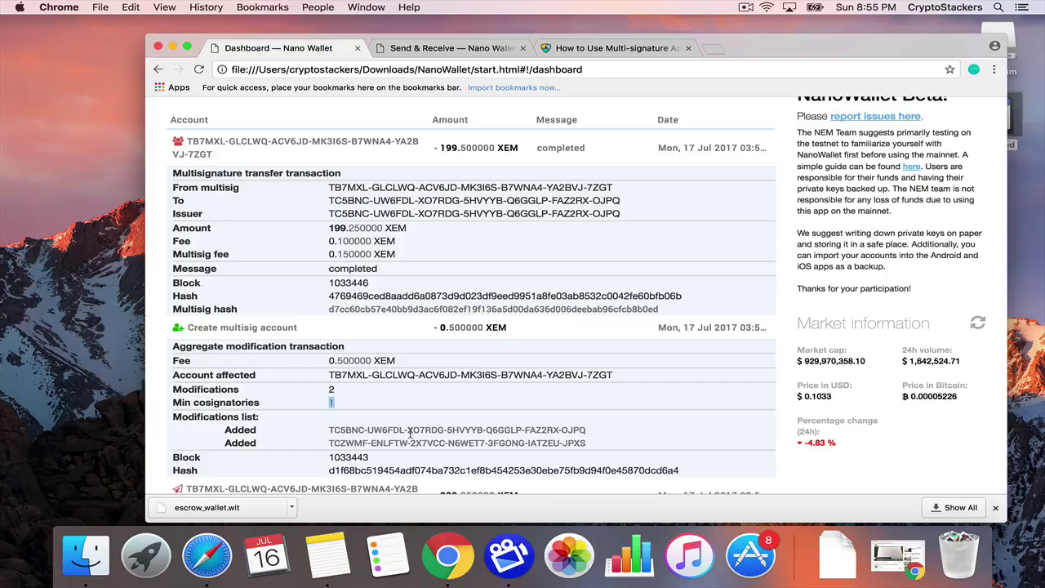
key("ctrl+Right")
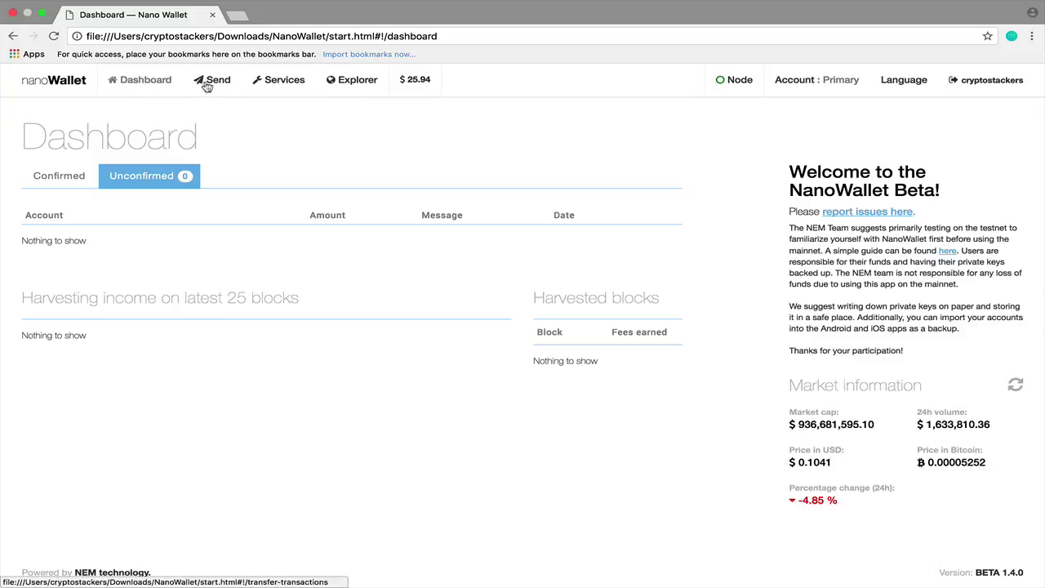
Copy the escrow multisig's From address from the confirmed incoming 199.25 XEM transfer.
left_click(71, 177)
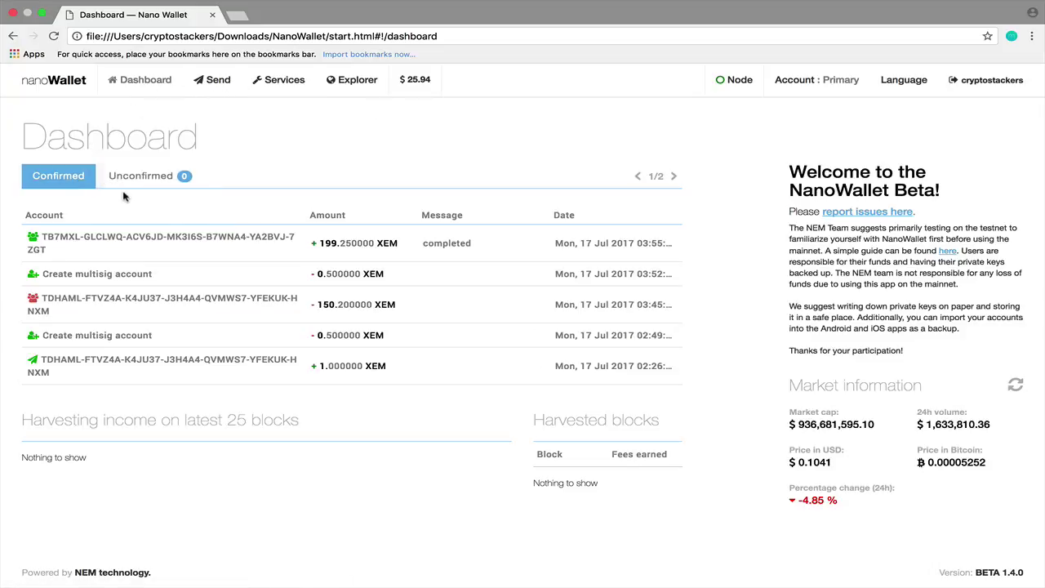
left_click(114, 256)
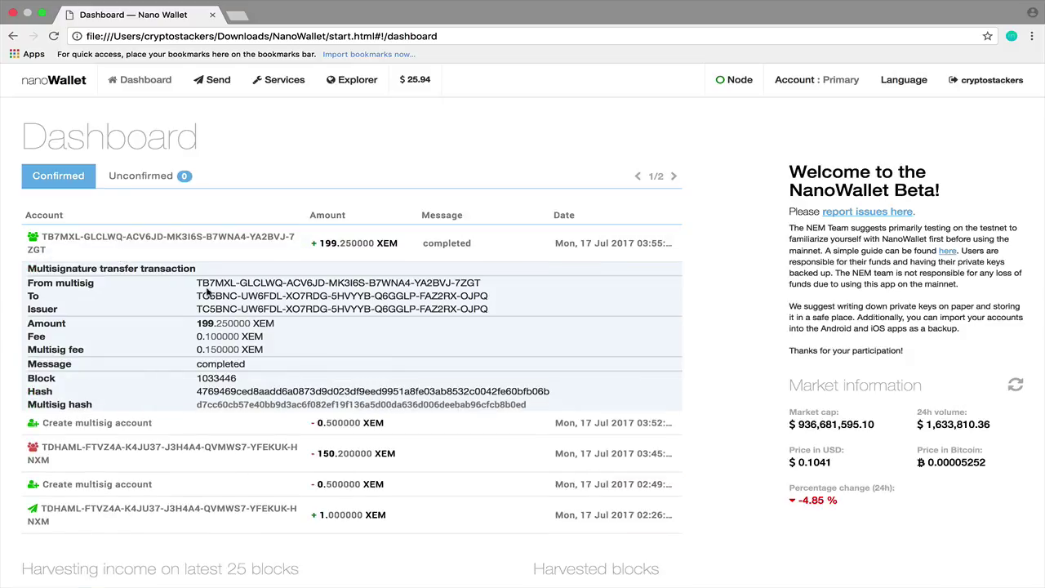
left_click_drag(199, 283, 483, 281)
key("super+c")
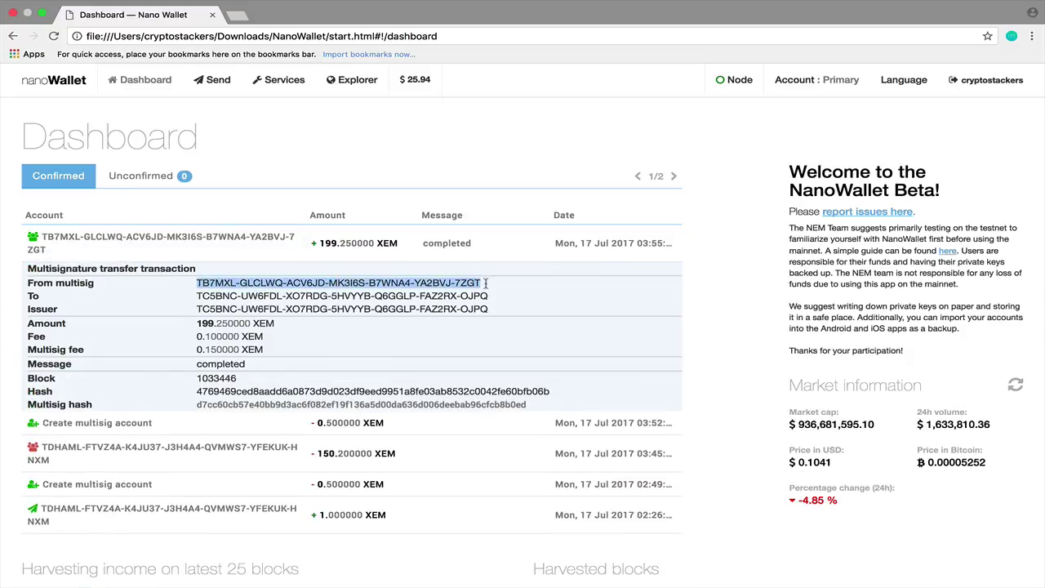
Send 200 XEM to the pasted escrow multisig address, authorised with the wallet password.
left_click(217, 80)
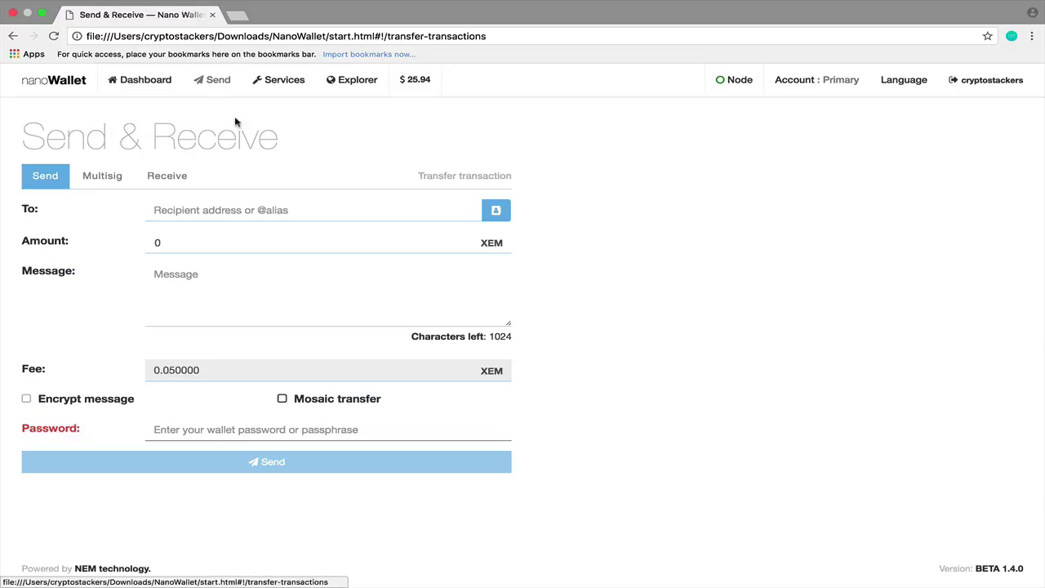
key("super+v")
left_click(212, 245)
key("BackSpace")
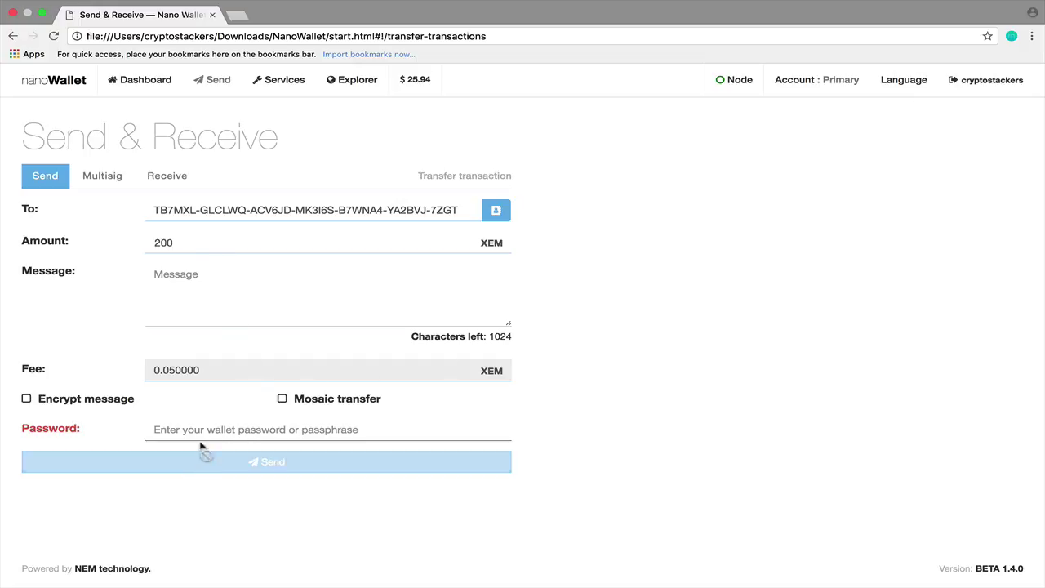
type("123")
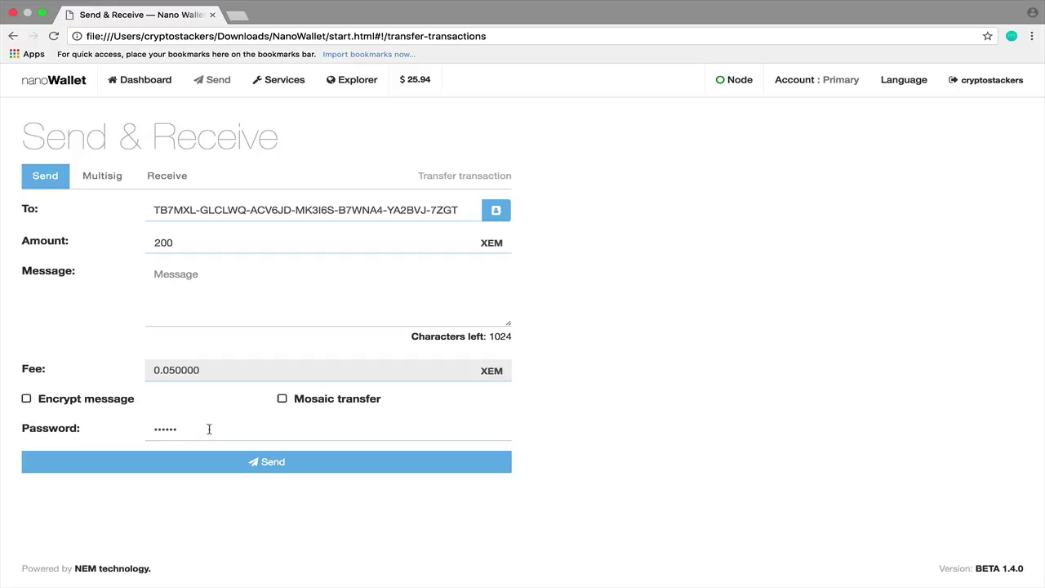
left_click(229, 462)
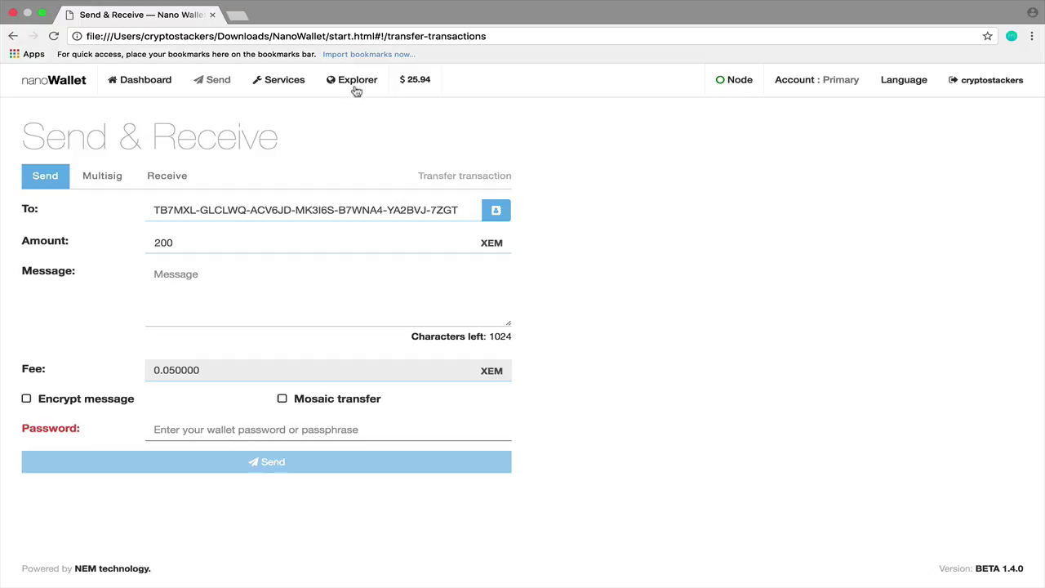
left_click(163, 88)
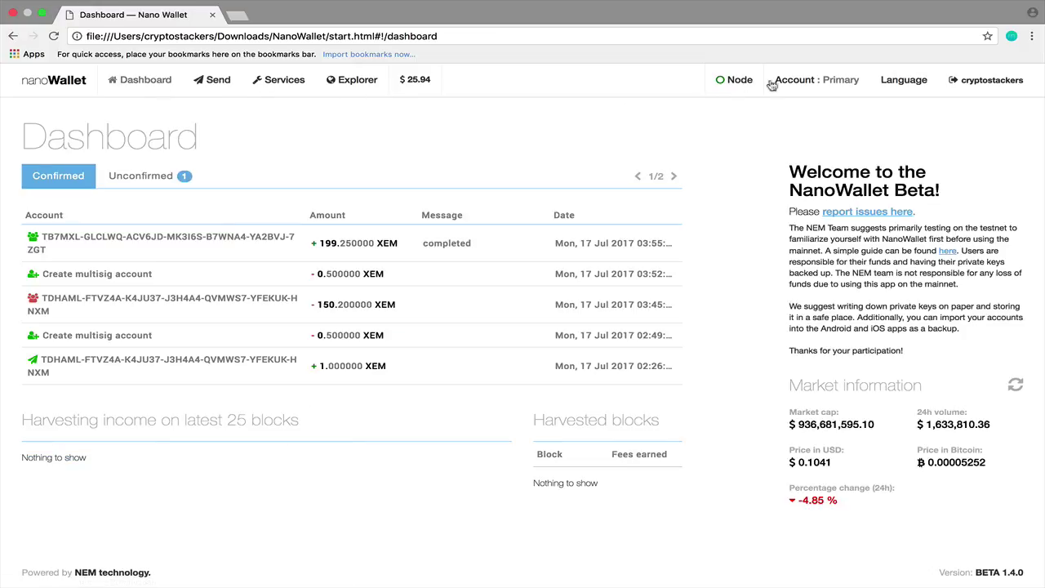
Choose the escrow multisig account in Edit an existing contract, showing 200 XEM and two cosignatories.
left_click(300, 85)
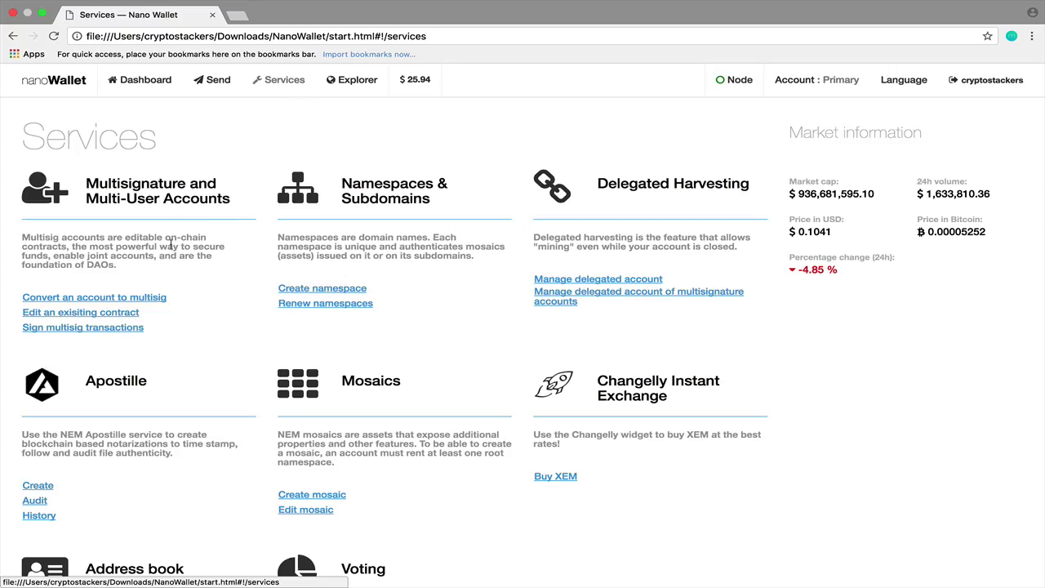
left_click(98, 313)
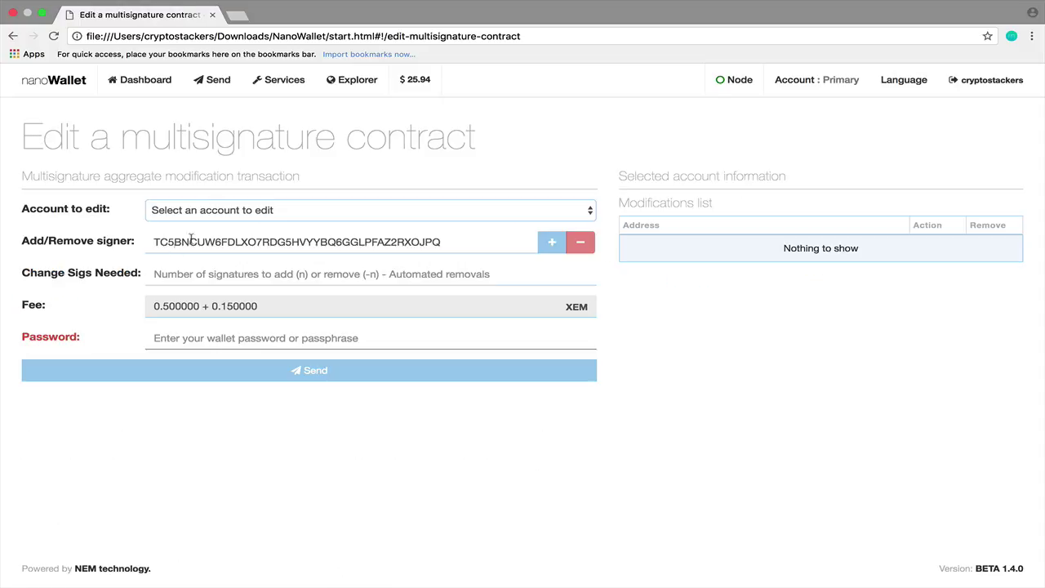
left_click(248, 215)
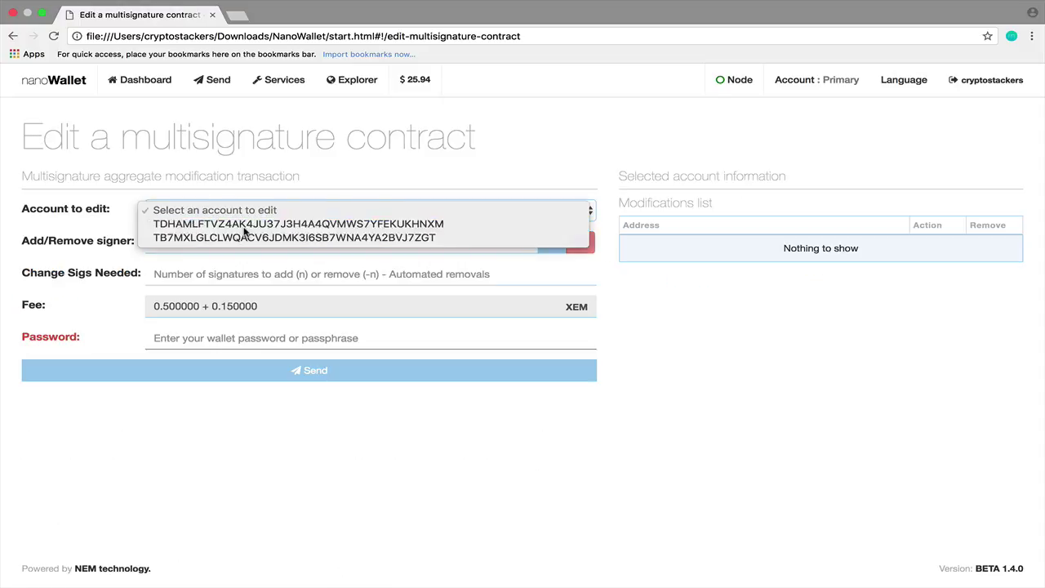
left_click(244, 226)
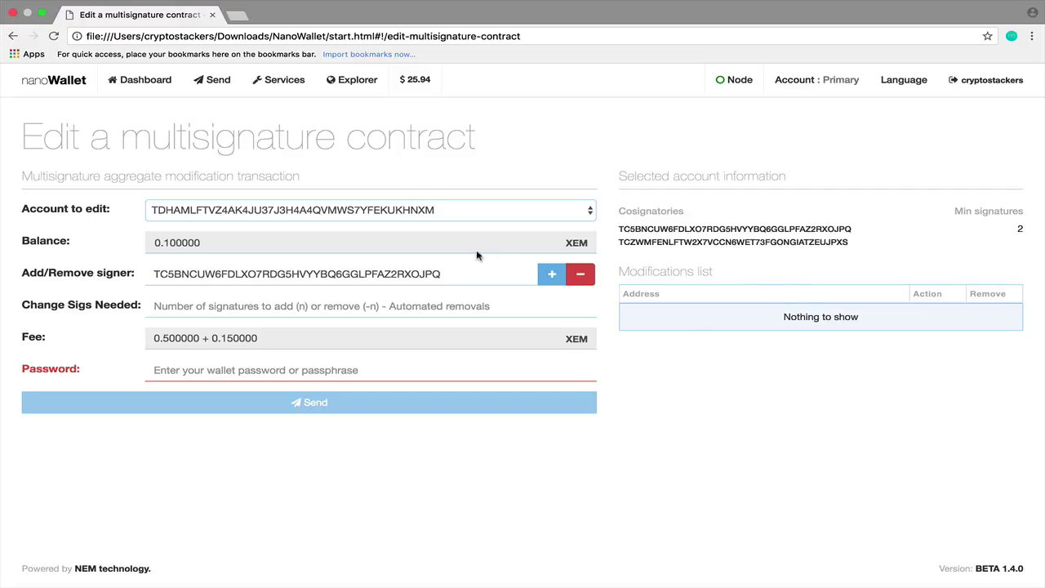
left_click(378, 219)
left_click(880, 252)
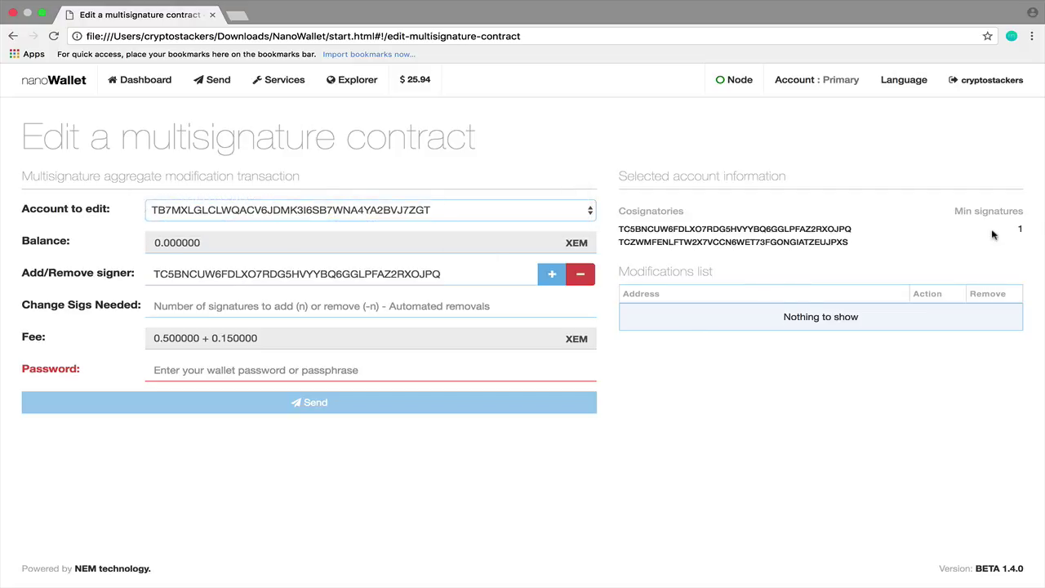
left_click_drag(1015, 228, 1029, 234)
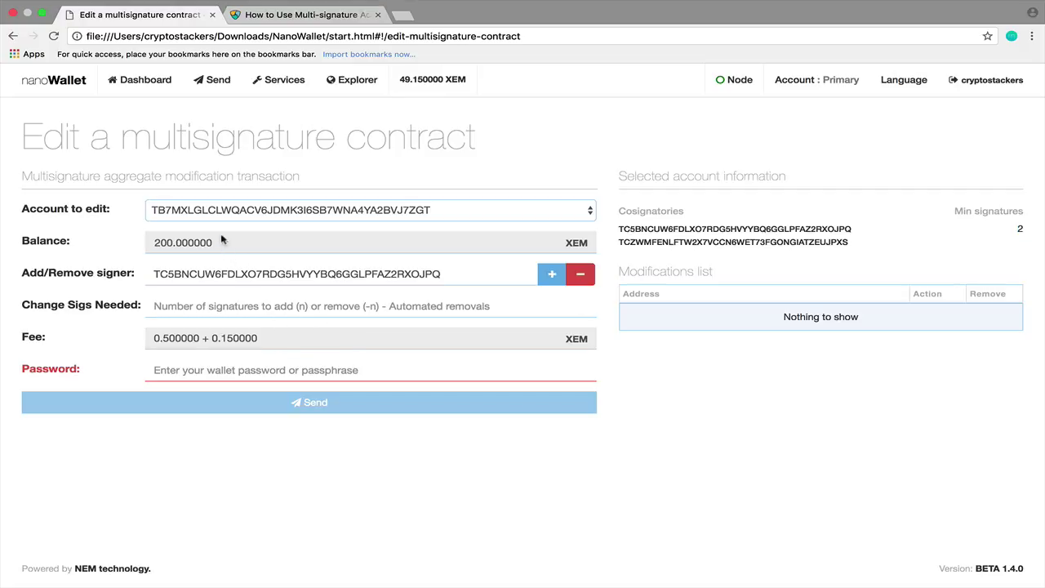
Point out the 200 XEM balance and 2 required signatures, then enter a +1 signatures change.
left_click_drag(155, 243, 230, 249)
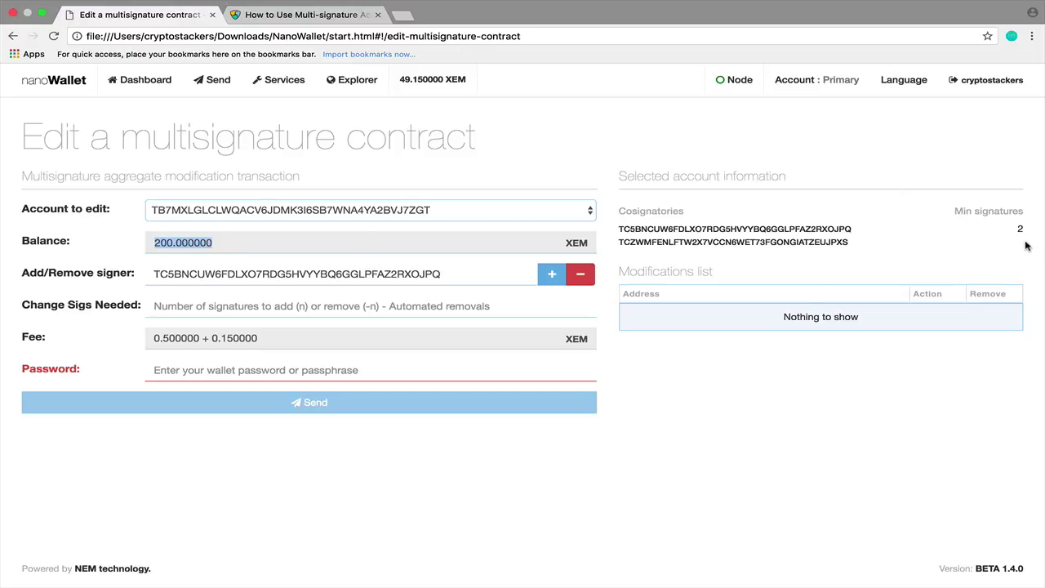
left_click_drag(1029, 230, 1007, 229)
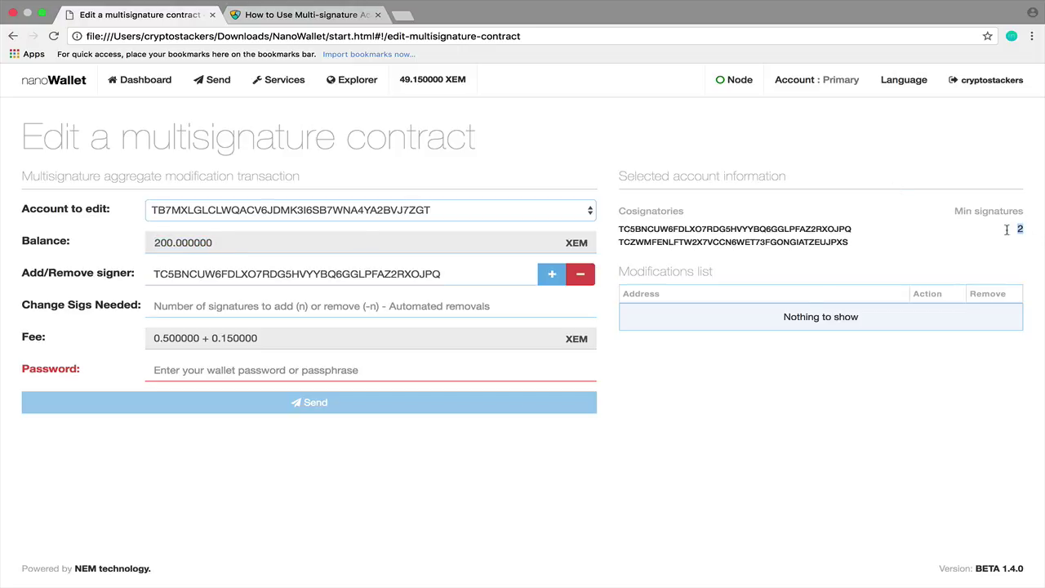
left_click(324, 304)
type("-")
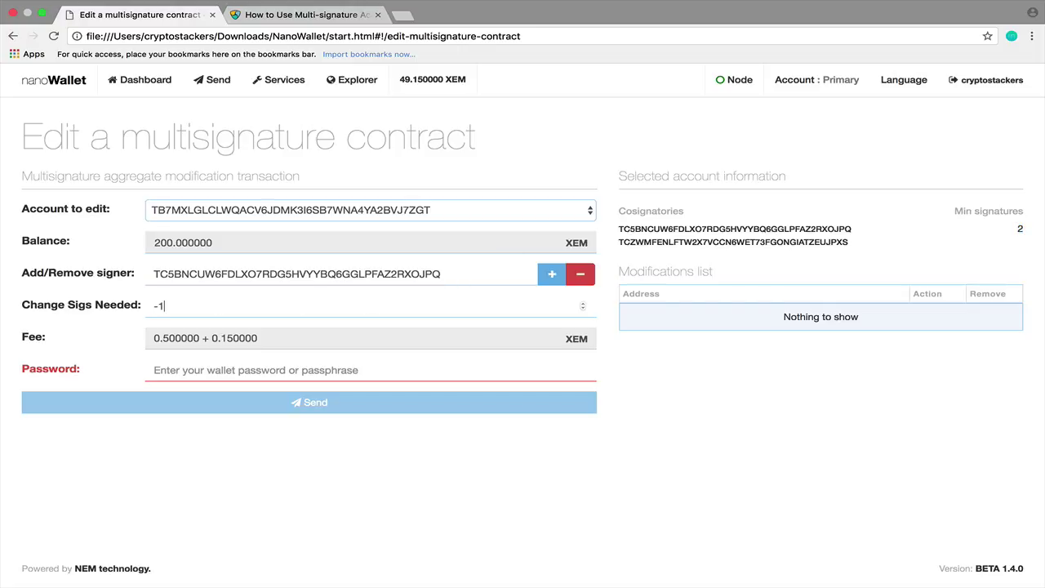
key("BackSpace")
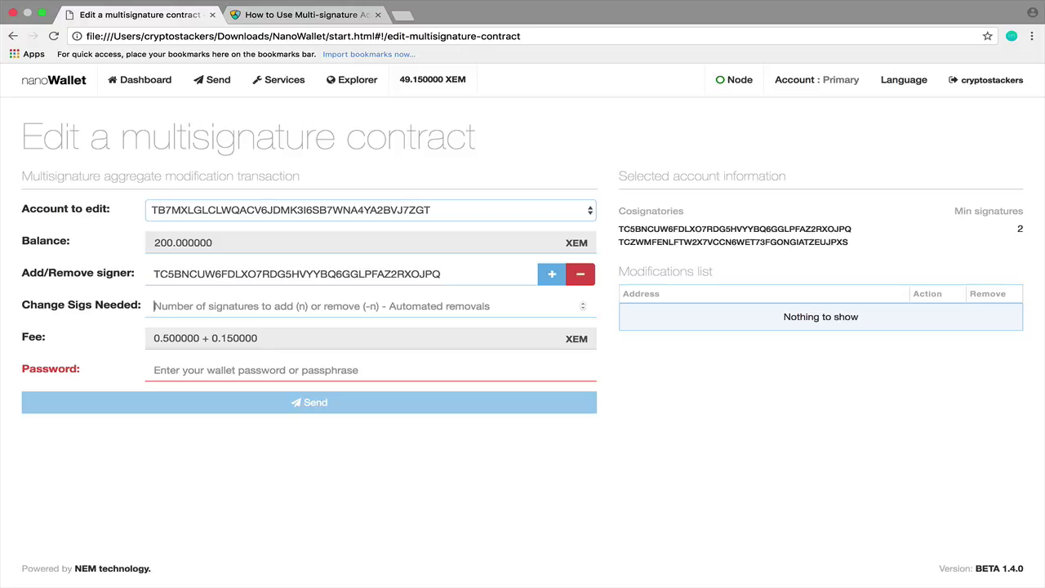
type("+1")
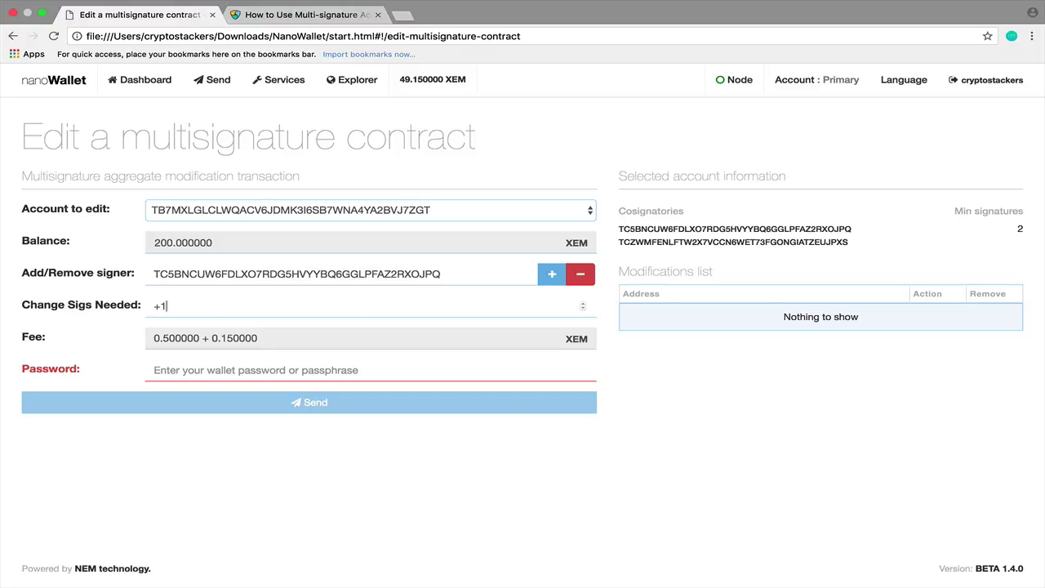
Clear the prefilled signer address and the +1 change, leaving no pending modifications.
double_click(408, 277)
key("BackSpace")
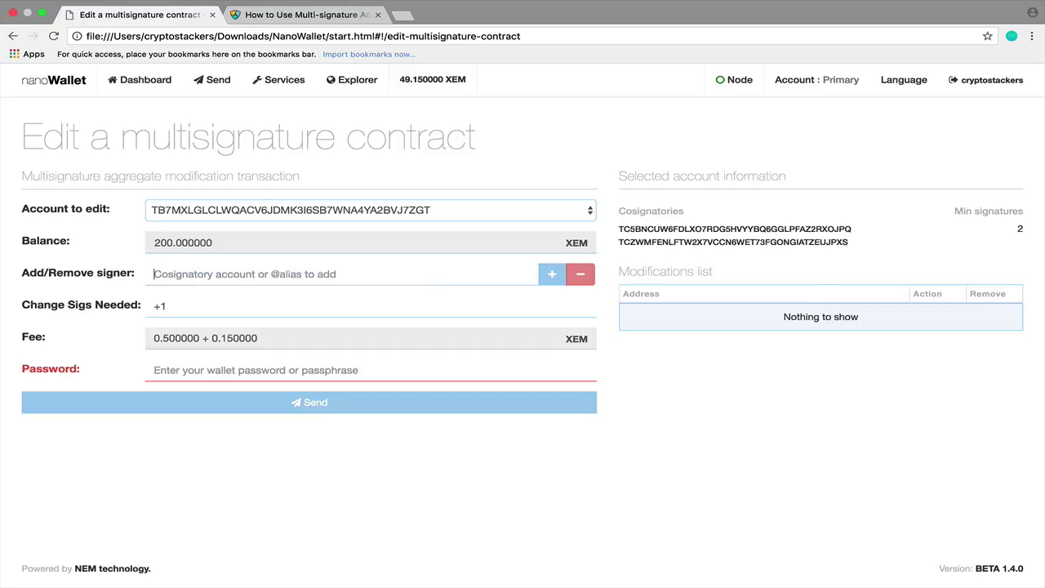
left_click_drag(210, 306, 138, 314)
key("BackSpace")
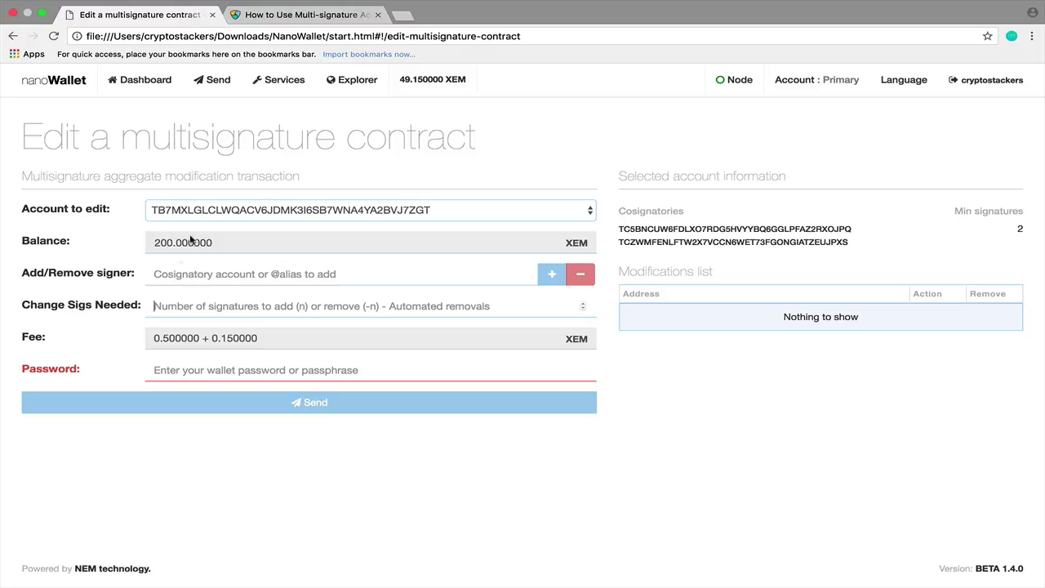
double_click(188, 242)
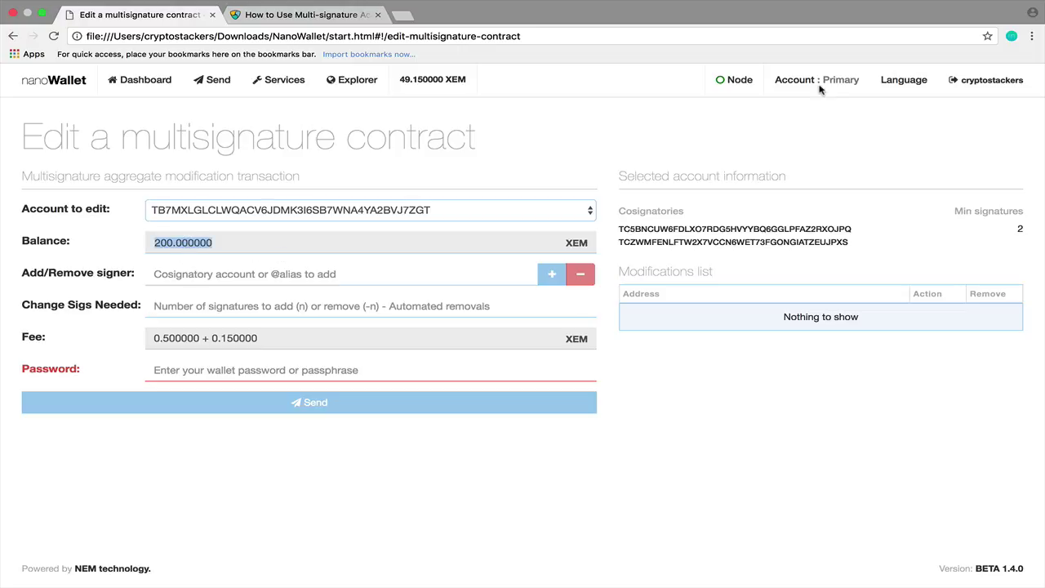
Start a multisig transfer from the escrow account to the primary account's copied address.
left_click(790, 81)
triple_click(247, 212)
key("super+c")
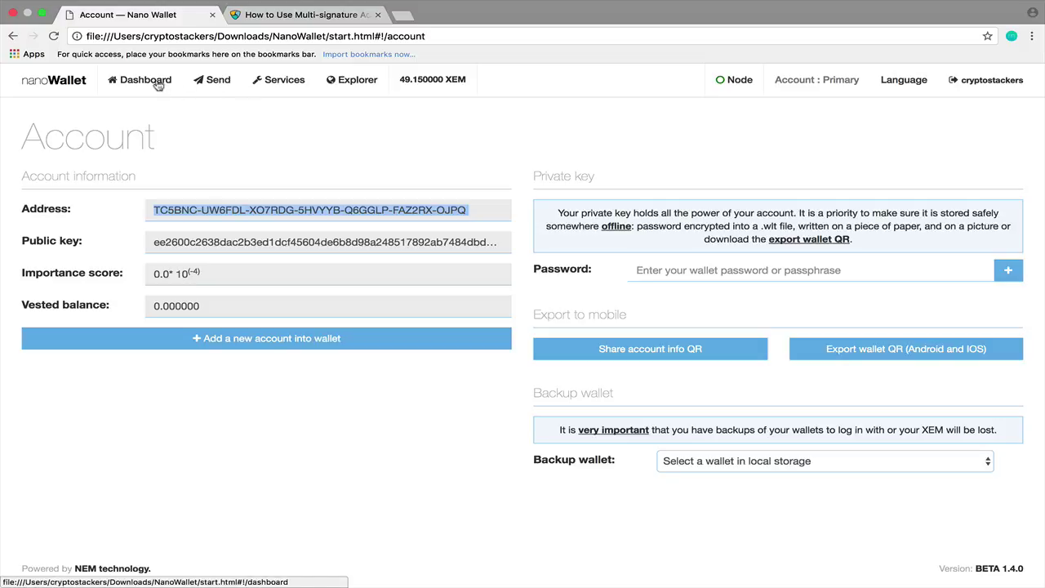
left_click(210, 79)
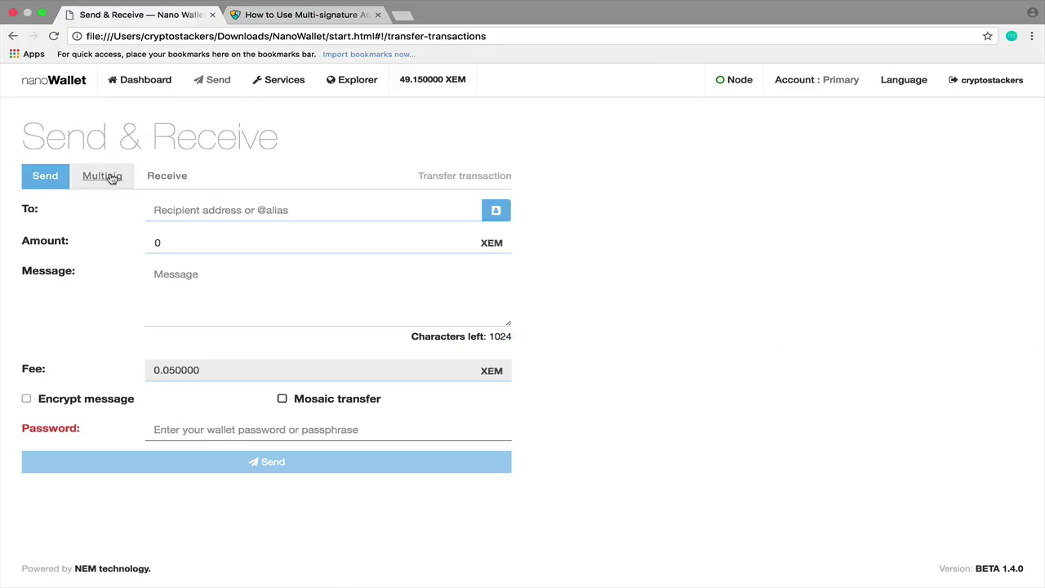
left_click(102, 175)
left_click(179, 210)
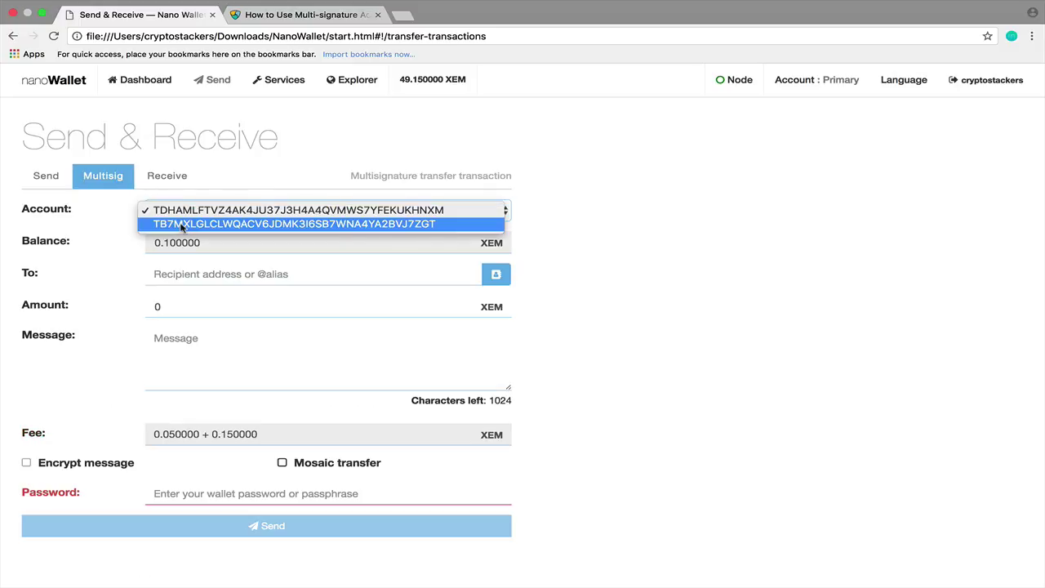
left_click(181, 224)
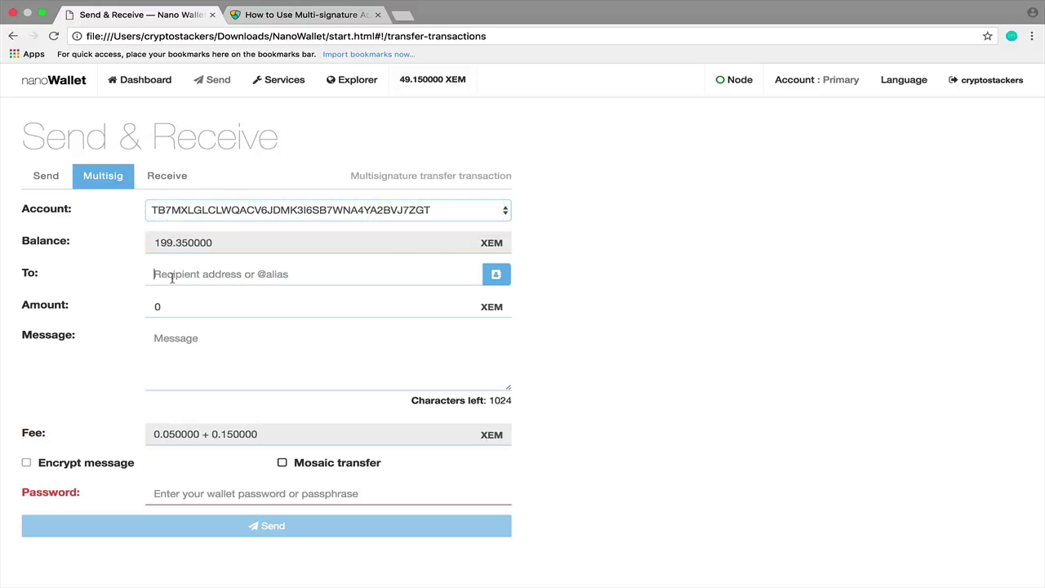
key("super+v")
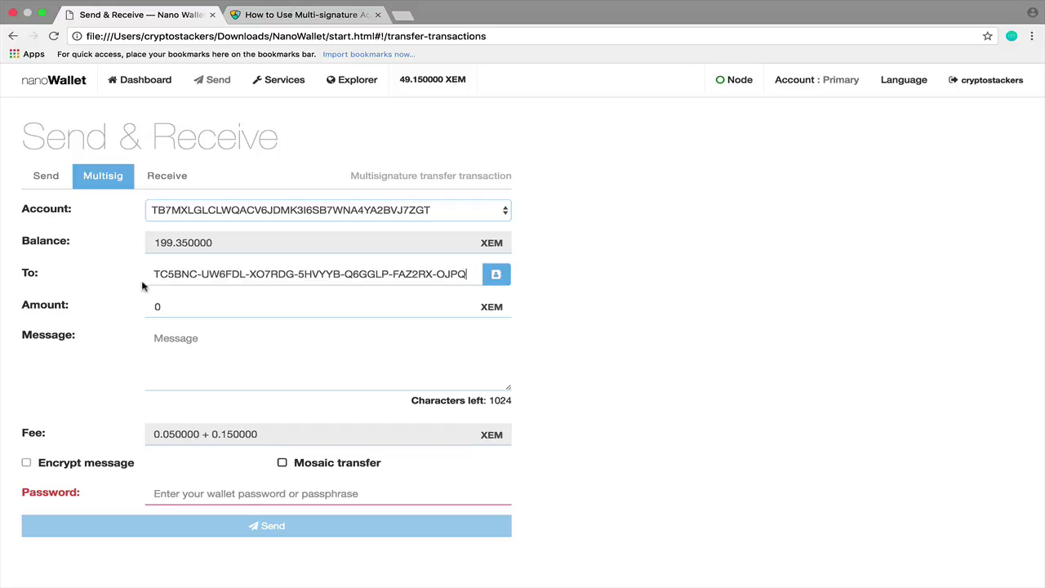
Enter amount 199.1 XEM and message 'completed', then submit with the wallet password.
left_click_drag(169, 308, 135, 309)
type("199.05")
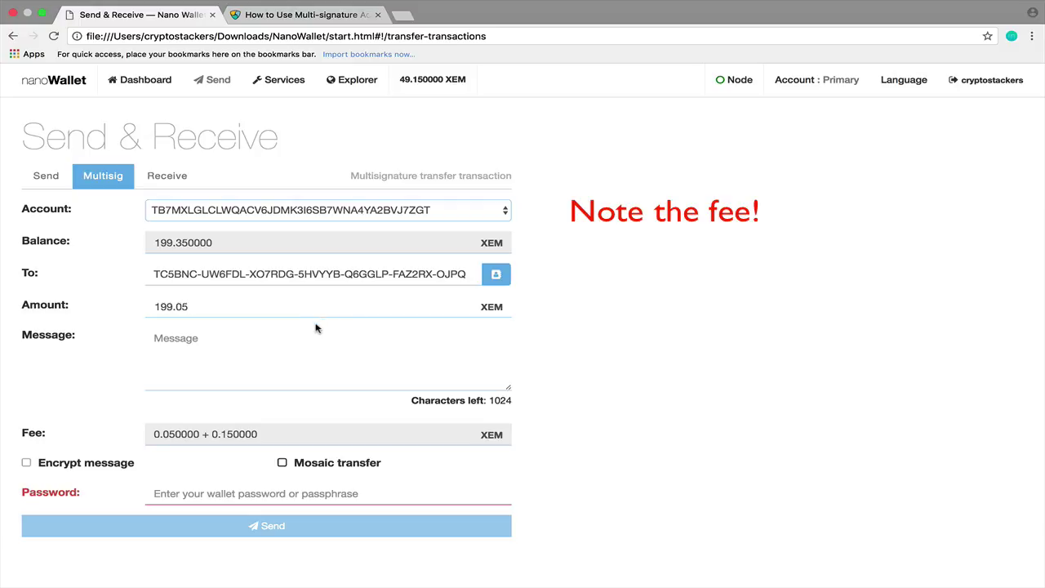
type("completed")
left_click_drag(175, 308, 203, 310)
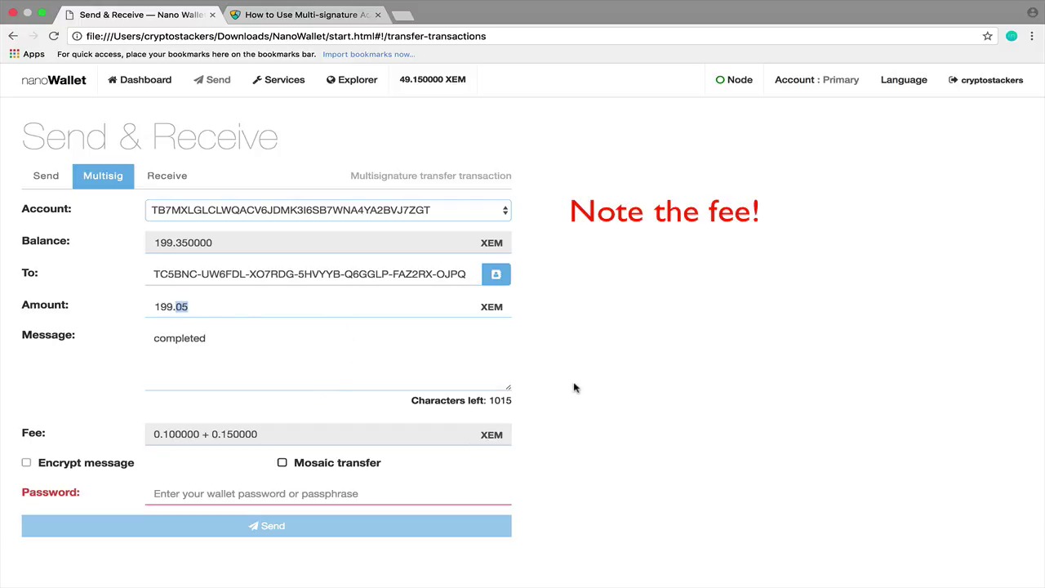
left_click(212, 430)
left_click_drag(175, 306, 214, 307)
type("1")
scroll(751, 418, "down", 1)
left_click(358, 452)
type("•••••")
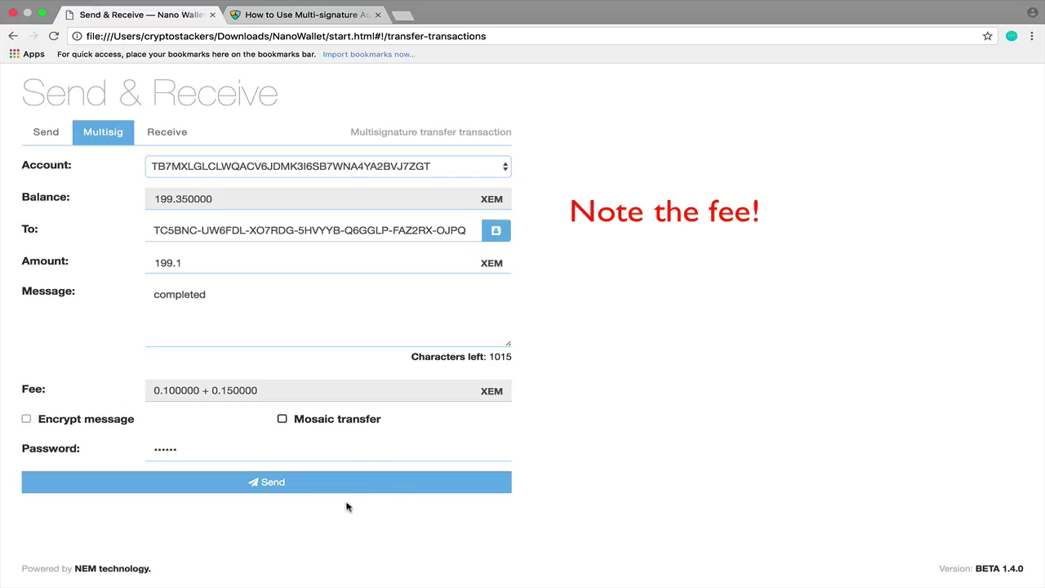
left_click(324, 489)
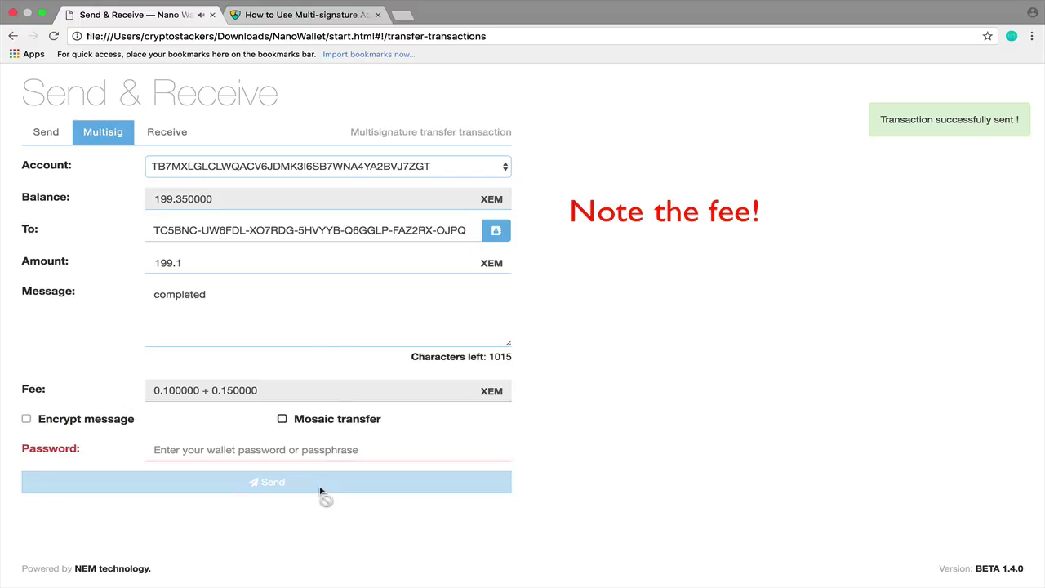
Return to the dashboard and expand the confirmed multisig edit transaction.
scroll(322, 441, "up", 1)
left_click(143, 81)
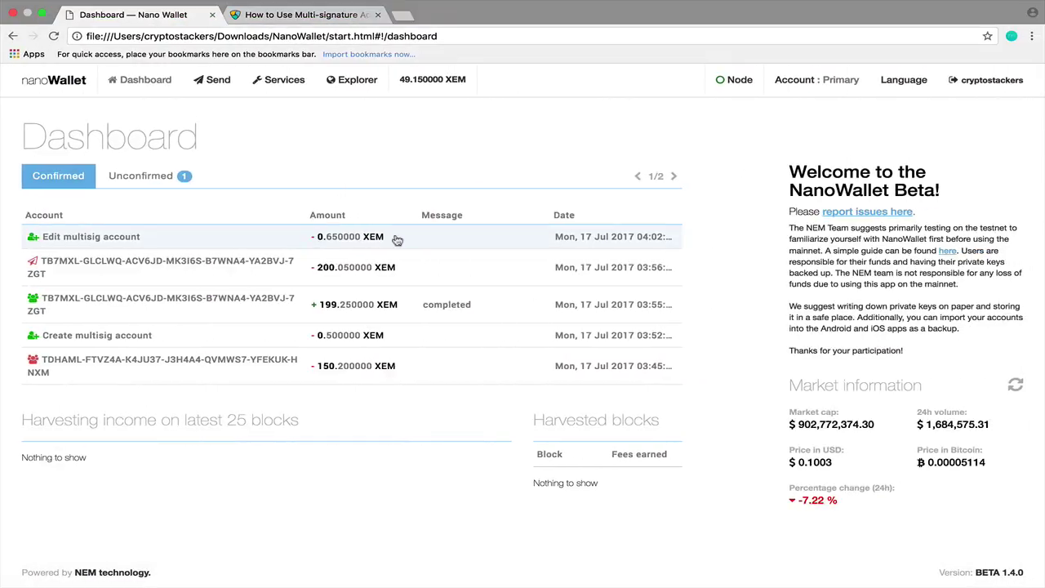
left_click(396, 239)
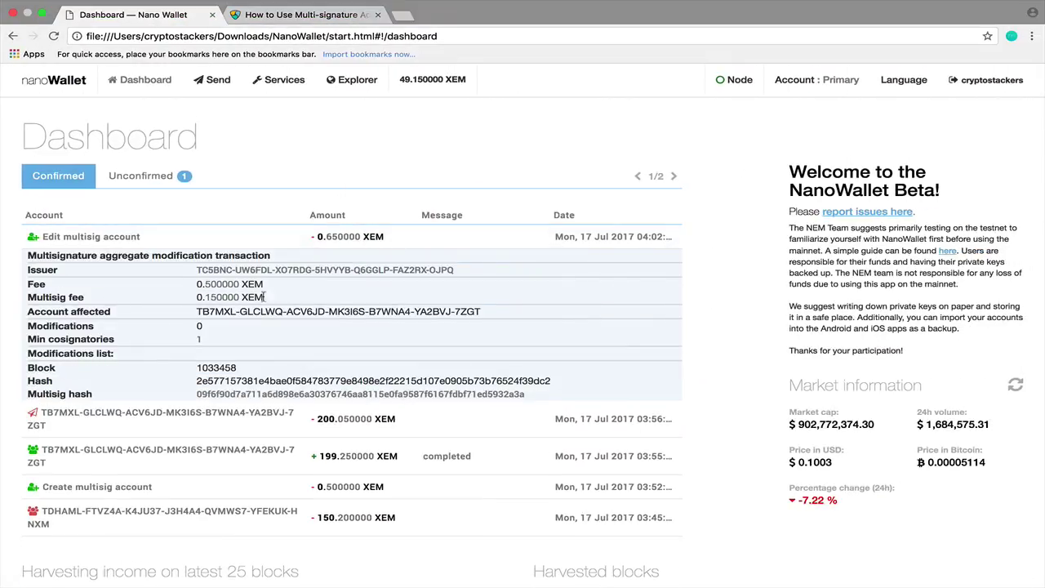
Point out the multisig edit's fee, multisig fee and minimum cosignatories of 1.
left_click_drag(267, 300, 28, 280)
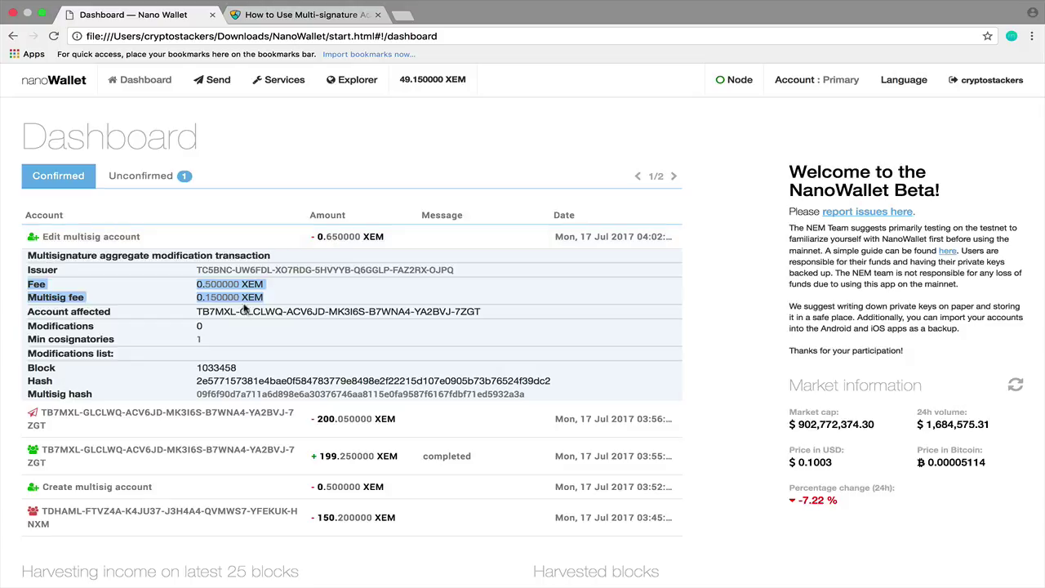
left_click(242, 314)
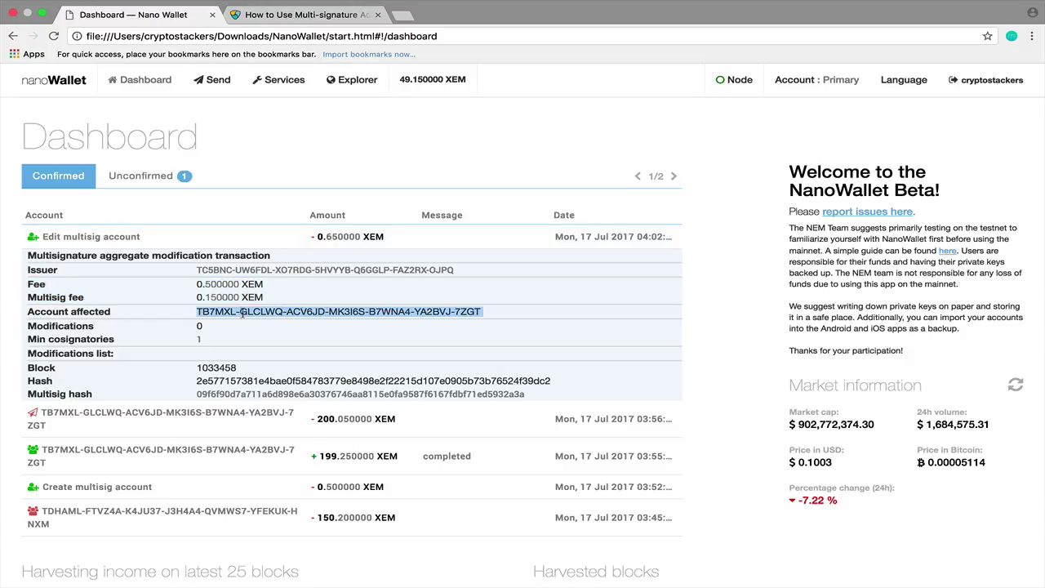
left_click_drag(207, 348, 195, 341)
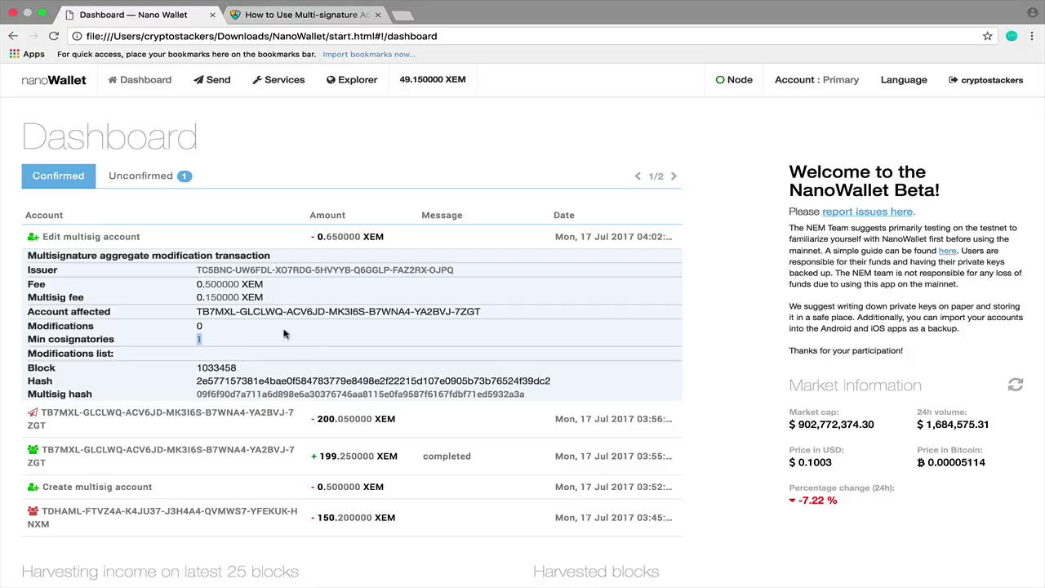
left_click(254, 241)
Show the pending 199.1 XEM transfer under Unconfirmed, noting it needs cosignatory signatures.
left_click(172, 177)
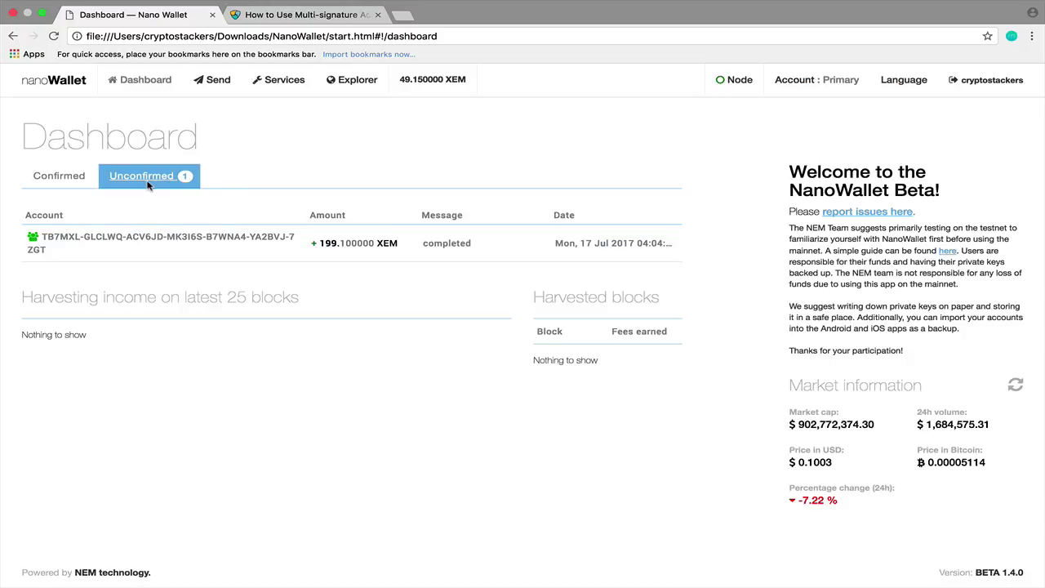
left_click(183, 261)
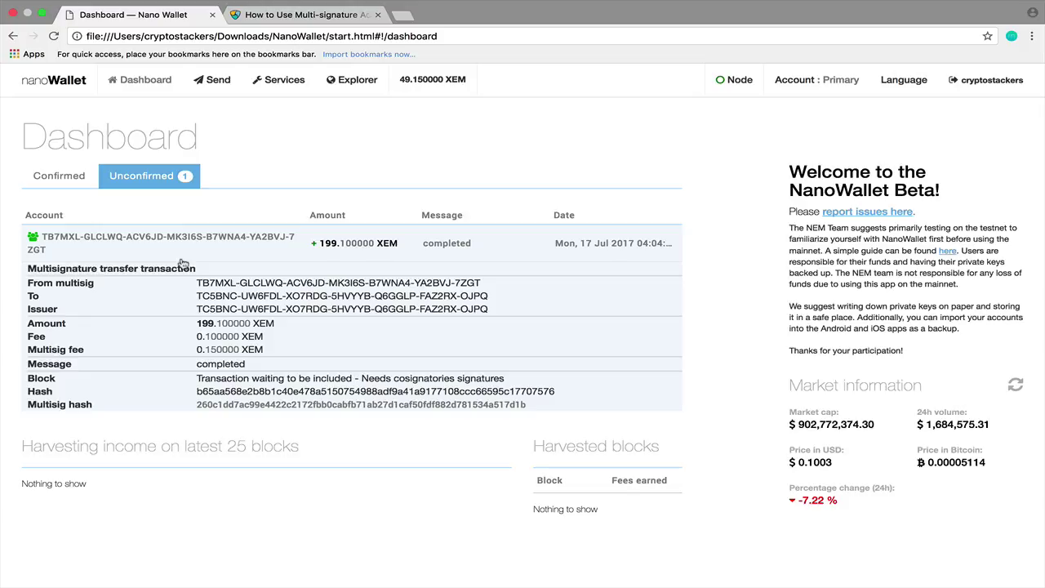
triple_click(196, 379)
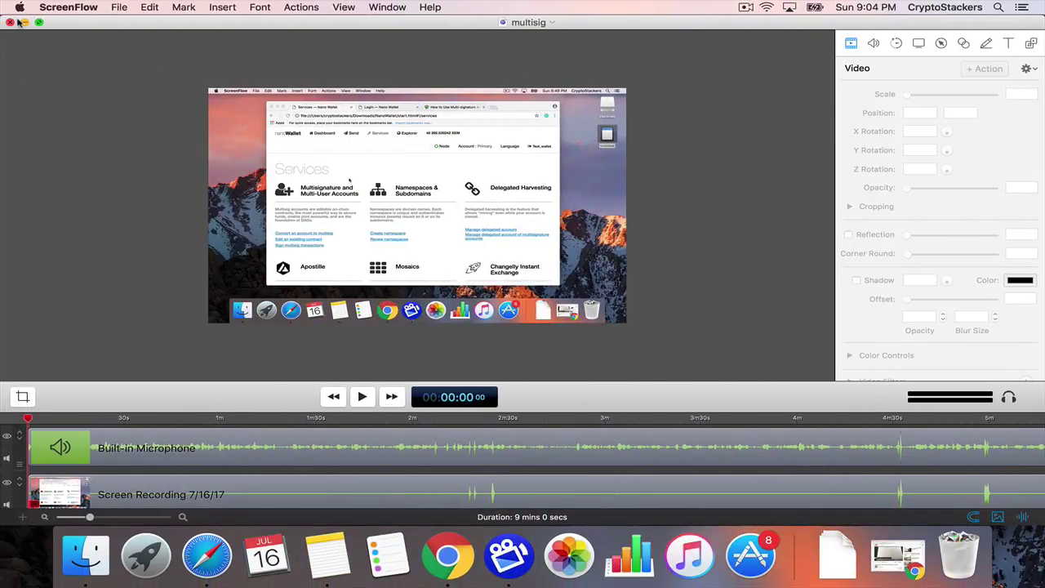
left_click(23, 22)
In the cosigner wallet, open Sign multisignature transactions and expand the pending withdrawal.
scroll(318, 159, "up", 5)
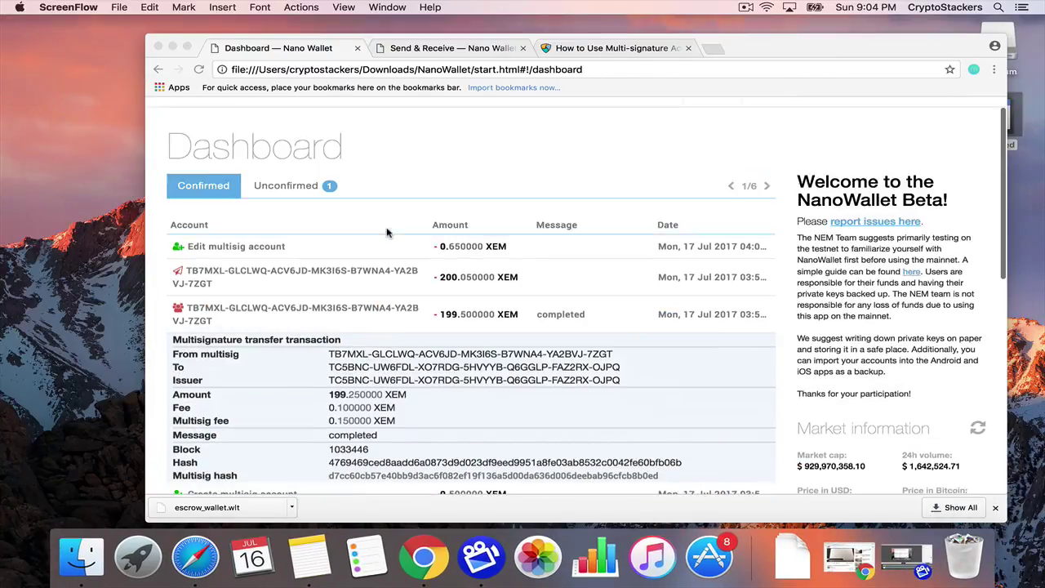
left_click(300, 114)
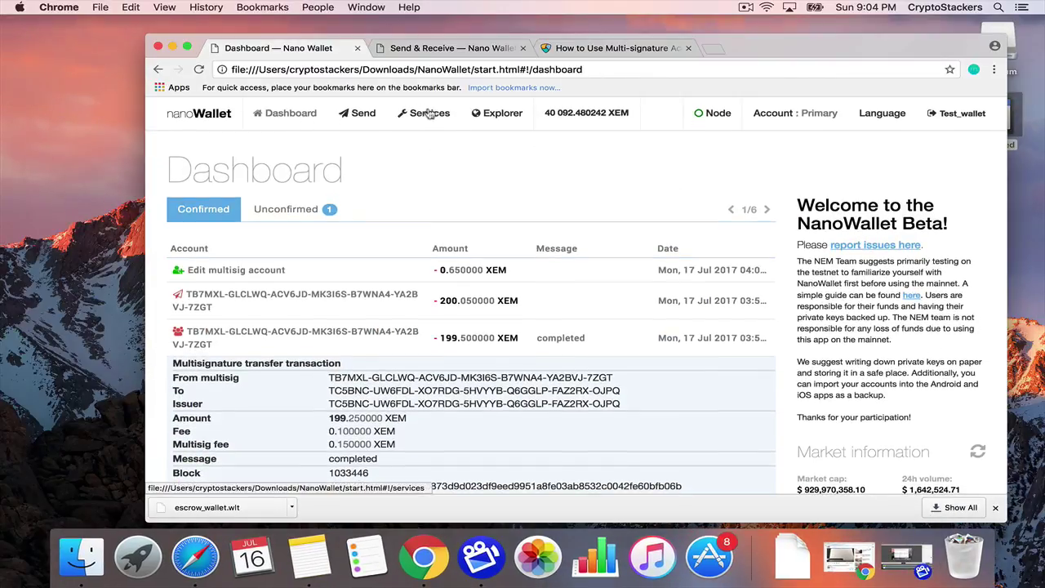
left_click(429, 114)
left_click(245, 355)
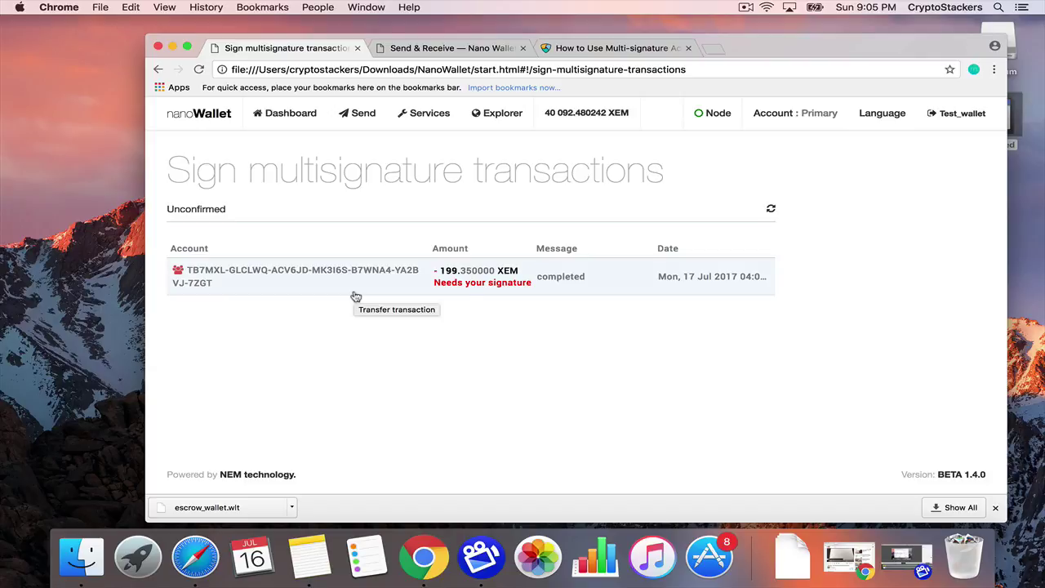
left_click(356, 296)
scroll(572, 396, "down", 2)
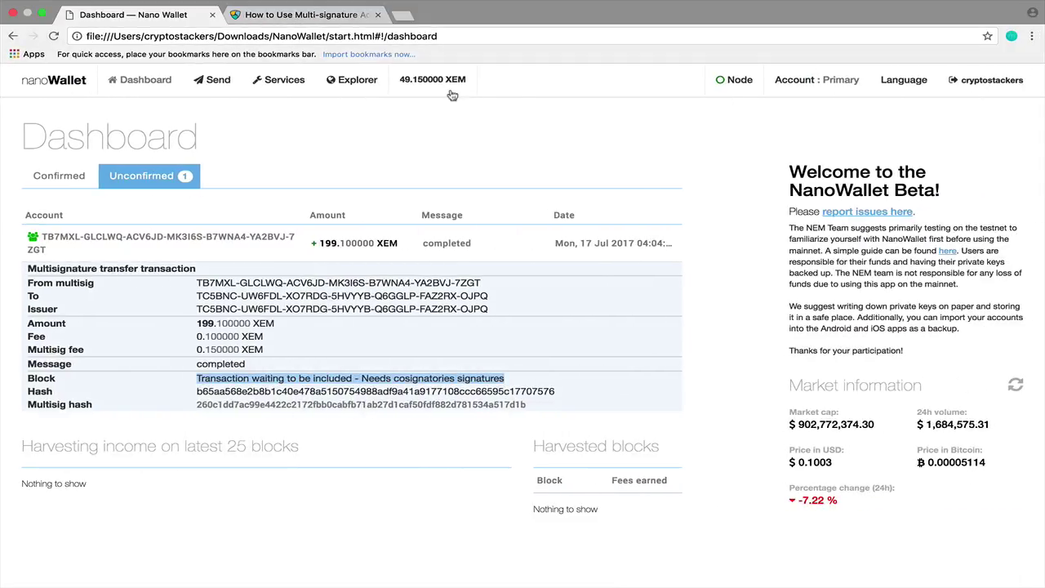
Cycle the navbar balance through US dollars, Bitcoin and back to XEM.
left_click(439, 87)
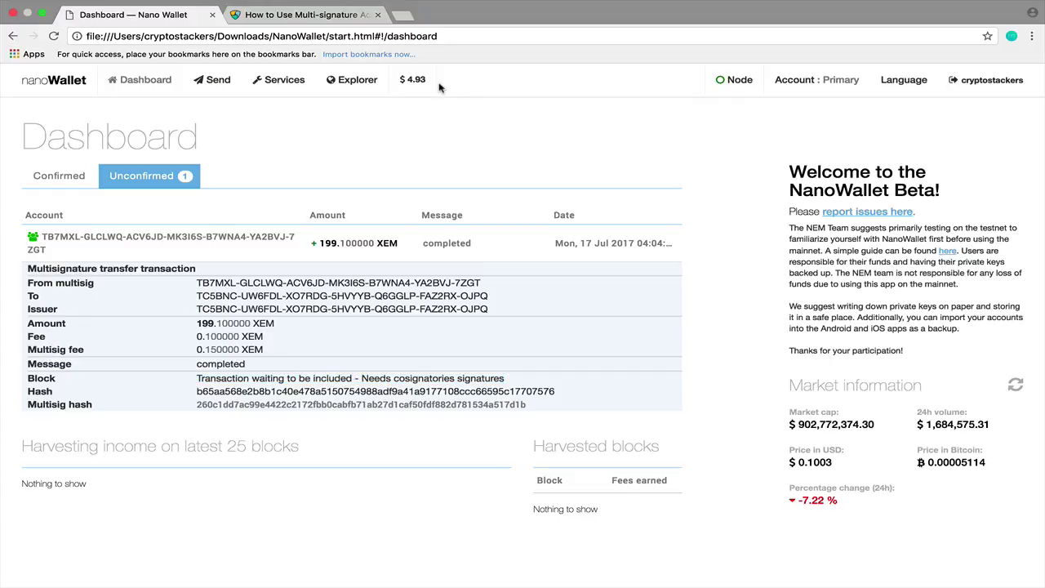
left_click(406, 83)
left_click(419, 92)
Cycle both wallets' balance displays through dollars and Bitcoin.
left_click(411, 86)
left_click(410, 87)
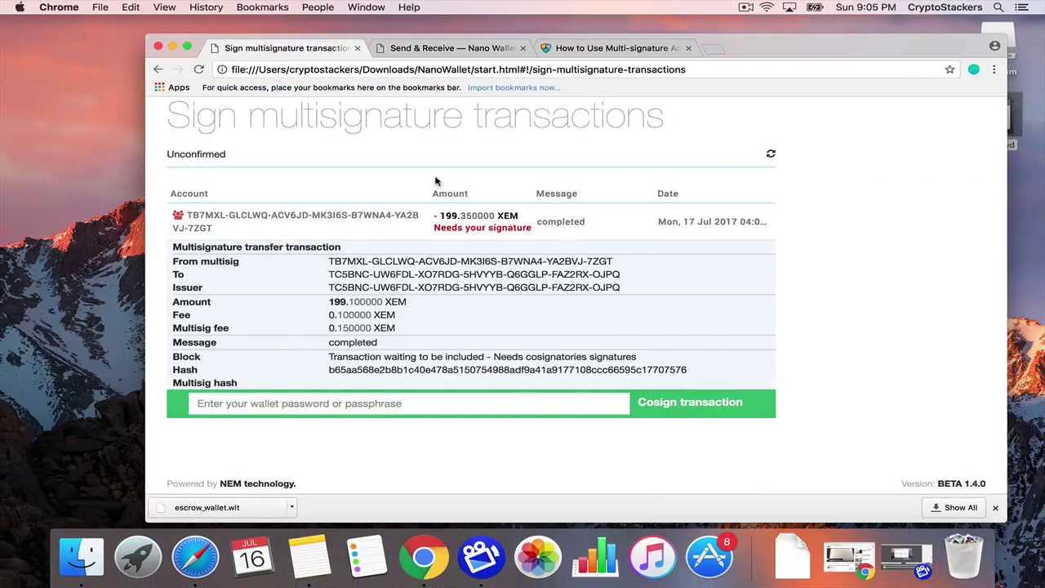
scroll(432, 182, "up", 2)
left_click(599, 119)
left_click(575, 117)
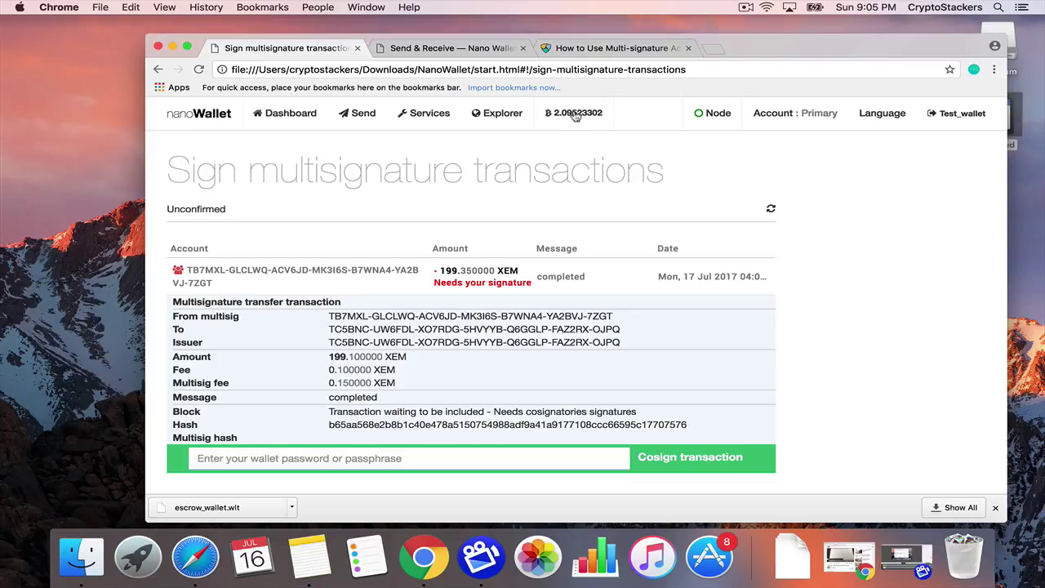
Enter the wallet password and cosign the pending 199.1 XEM withdrawal.
left_click(451, 450)
type("•")
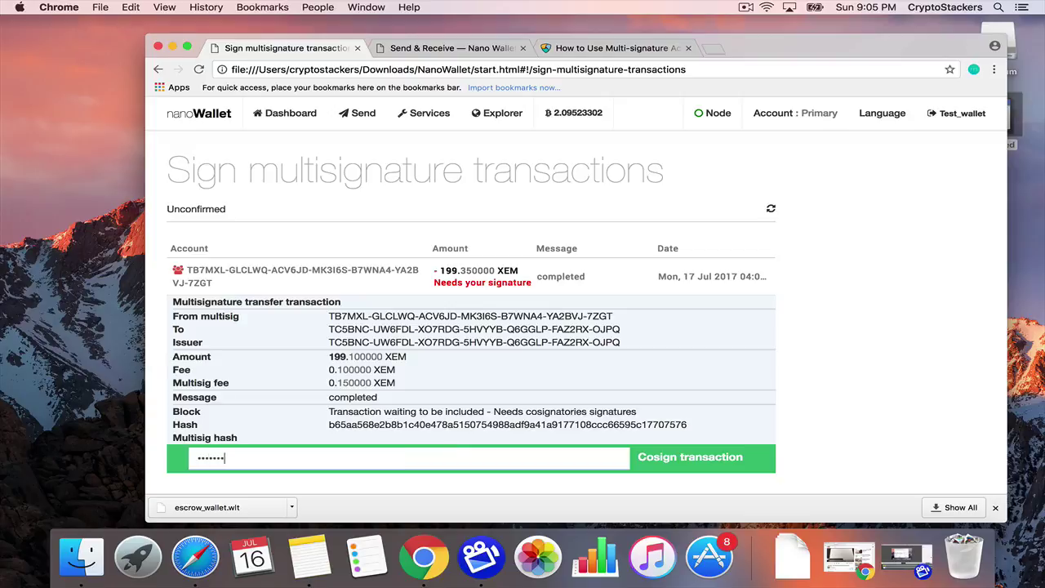
left_click(684, 458)
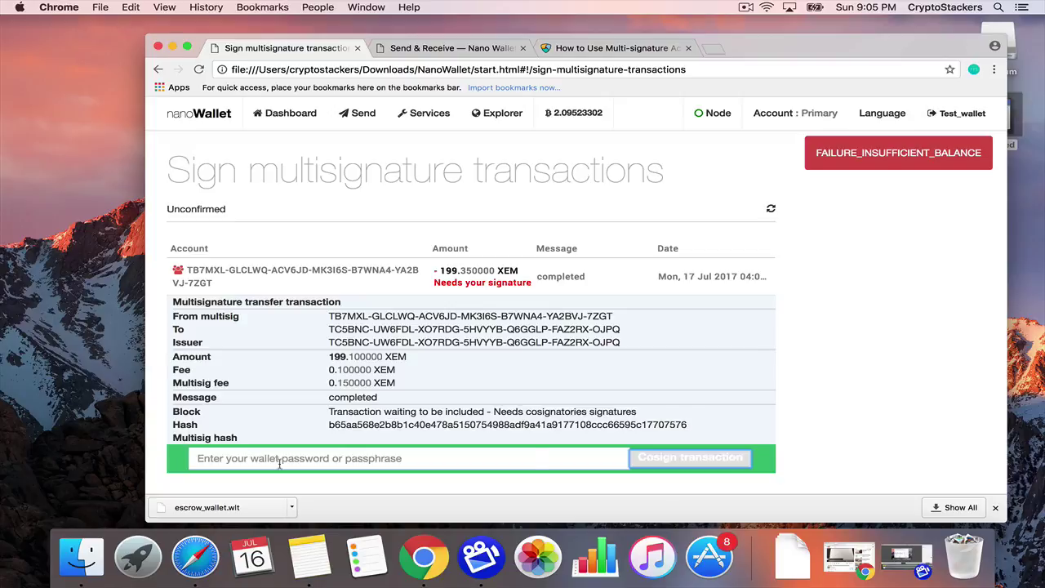
scroll(335, 451, "down", 3)
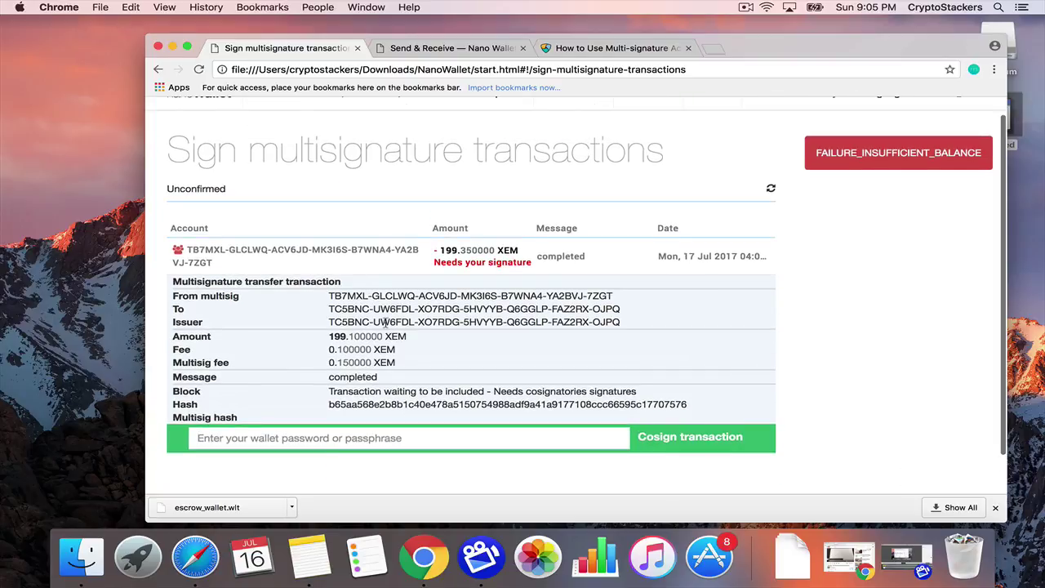
left_click(455, 249)
left_click(462, 278)
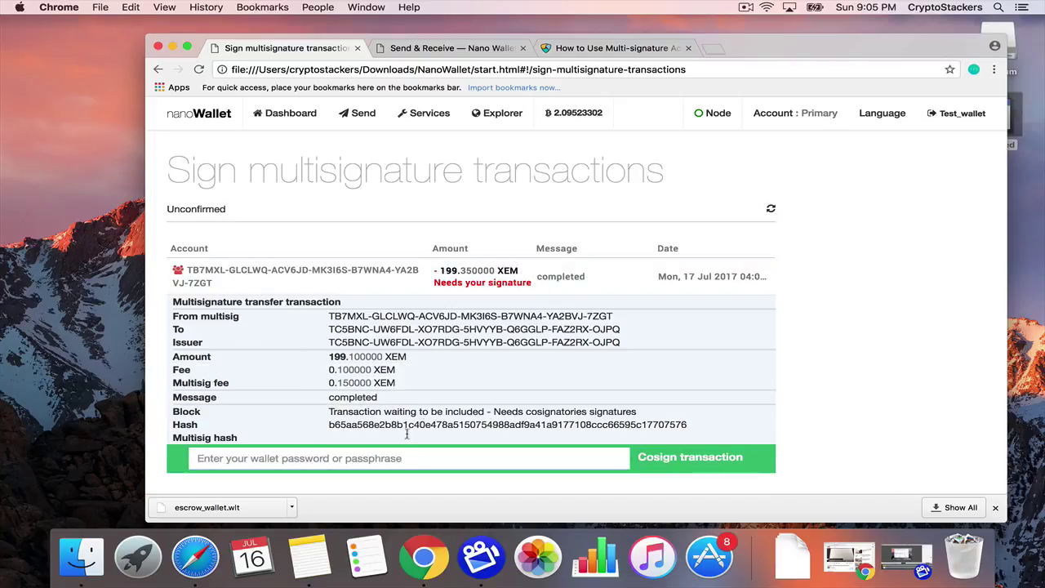
Retry cosigning, then view the other wallet's dashboard showing the transfer still unconfirmed.
left_click(390, 462)
type("•••")
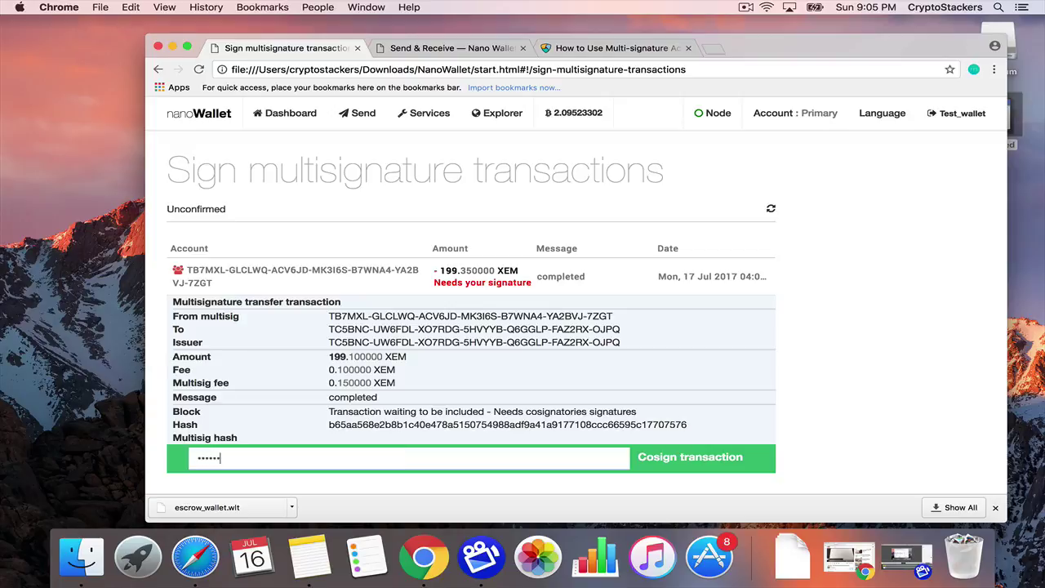
left_click(688, 460)
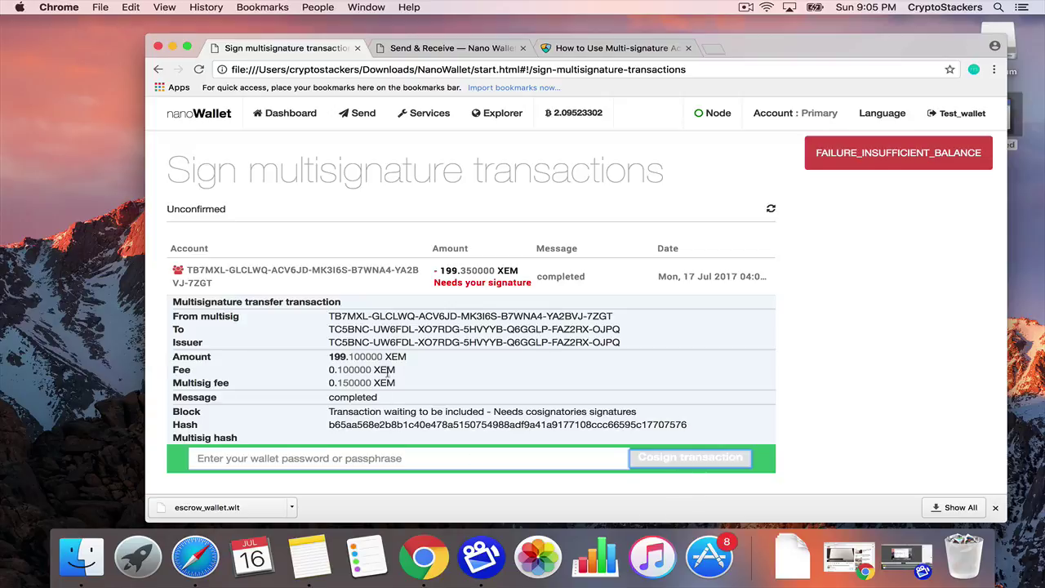
left_click(351, 458)
key("ctrl+Right")
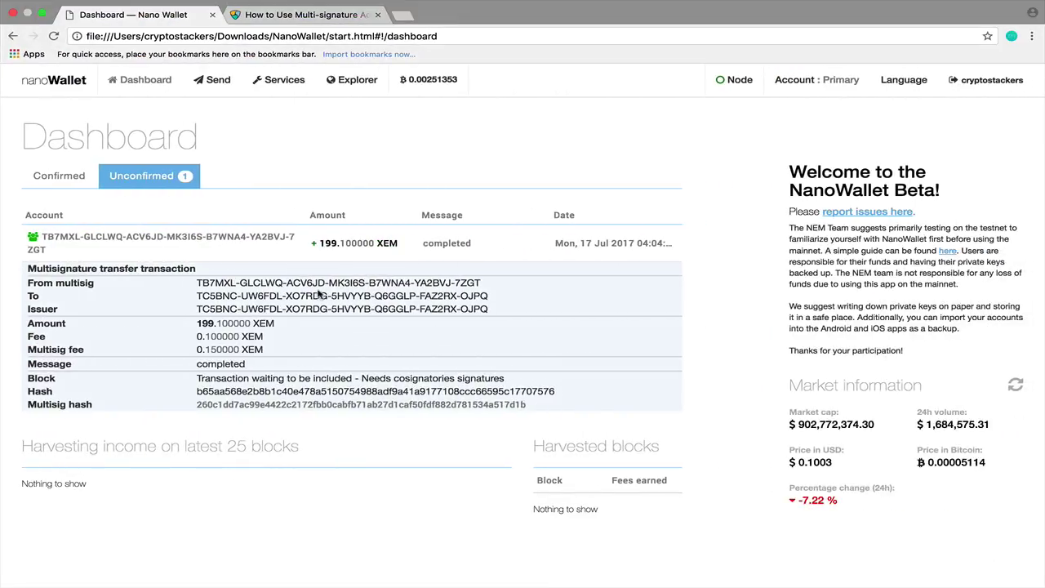
left_click(278, 252)
Expand the pending multisig transfer and copy the multisig account's address.
left_click(277, 252)
triple_click(198, 287)
key("super+c")
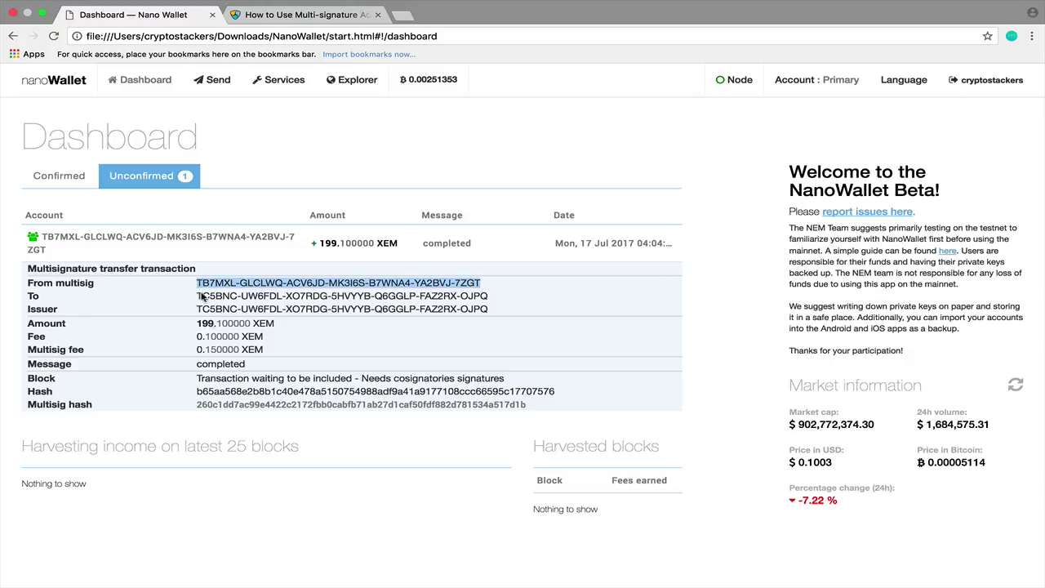
left_click_drag(197, 324, 241, 350)
left_click(270, 352)
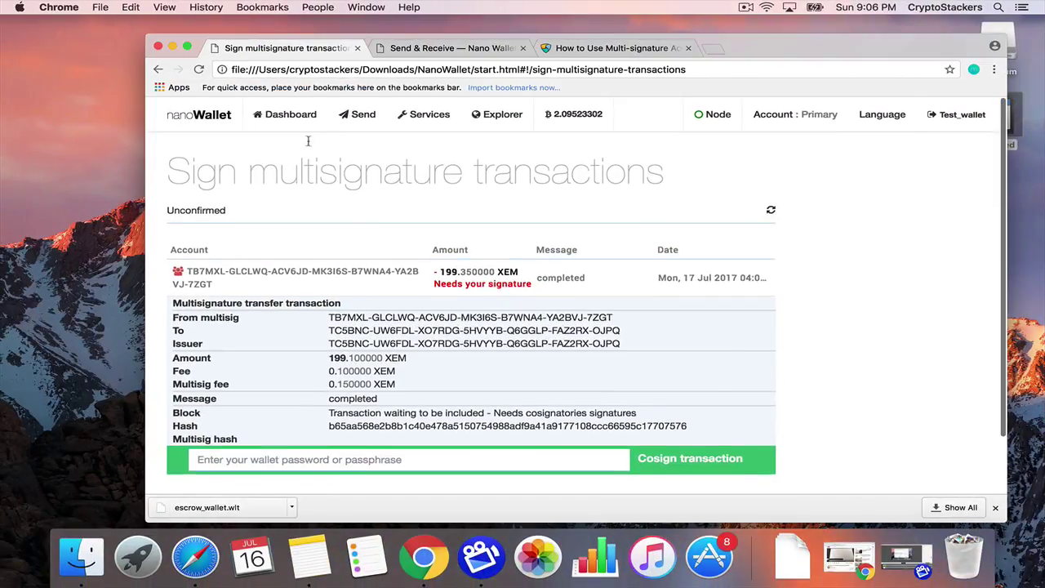
Send 2 XEM to the copied multisig address, authorised with the wallet password.
left_click(364, 116)
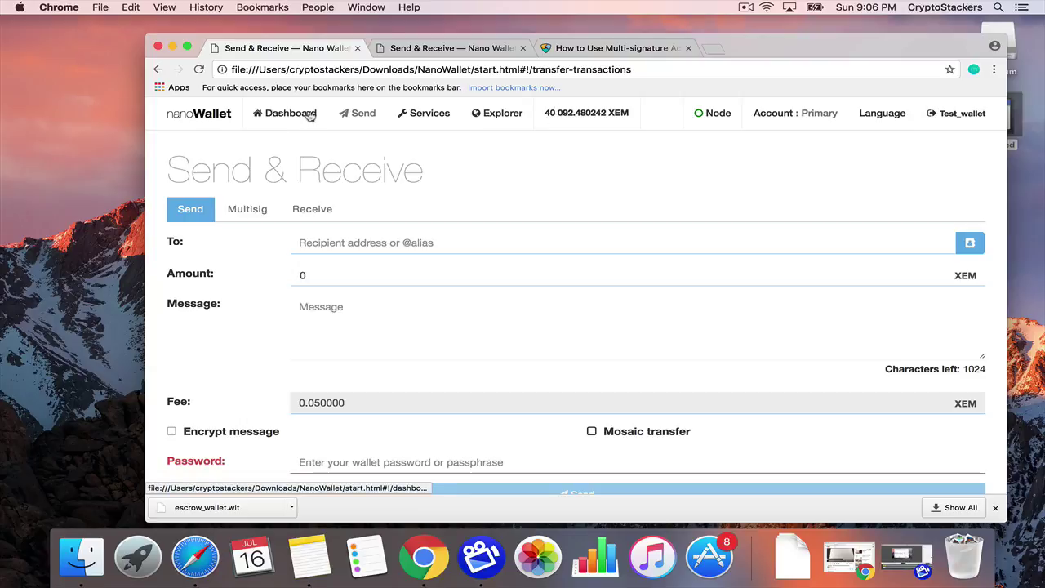
key("super+v")
left_click(324, 242)
left_click(311, 277)
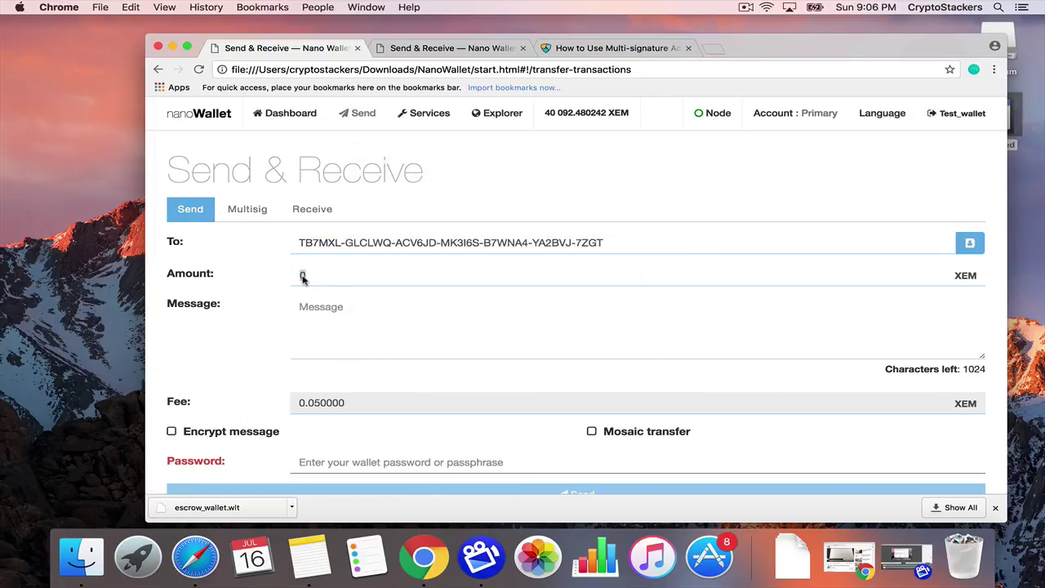
double_click(293, 279)
type("2")
scroll(332, 423, "down", 2)
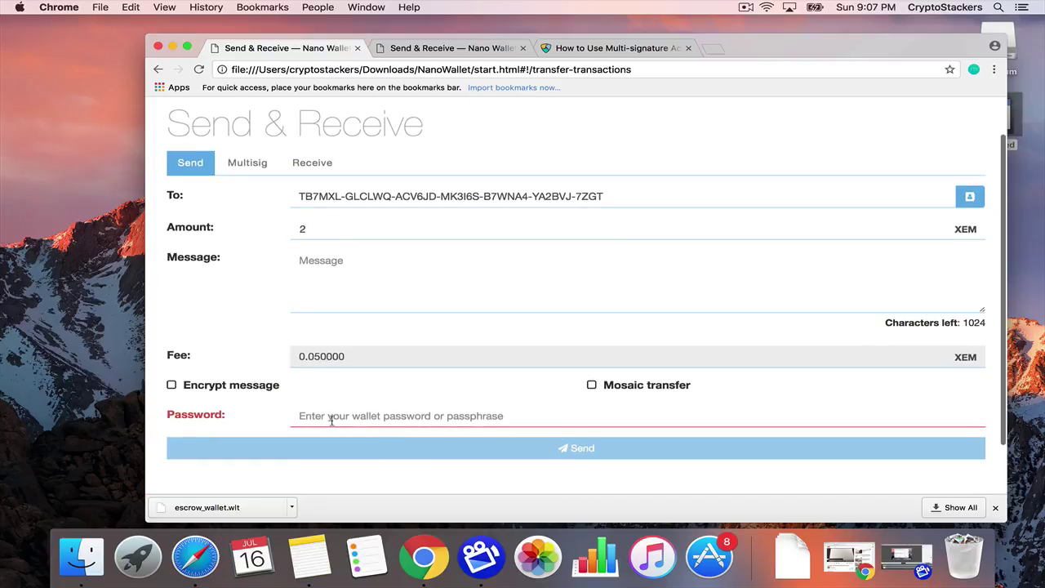
type("12345")
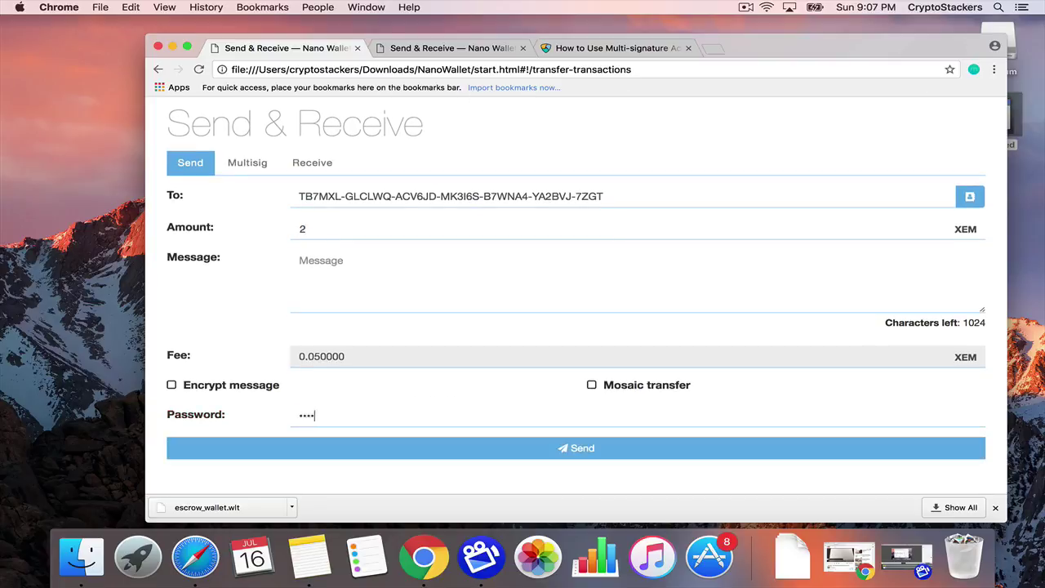
left_click(450, 446)
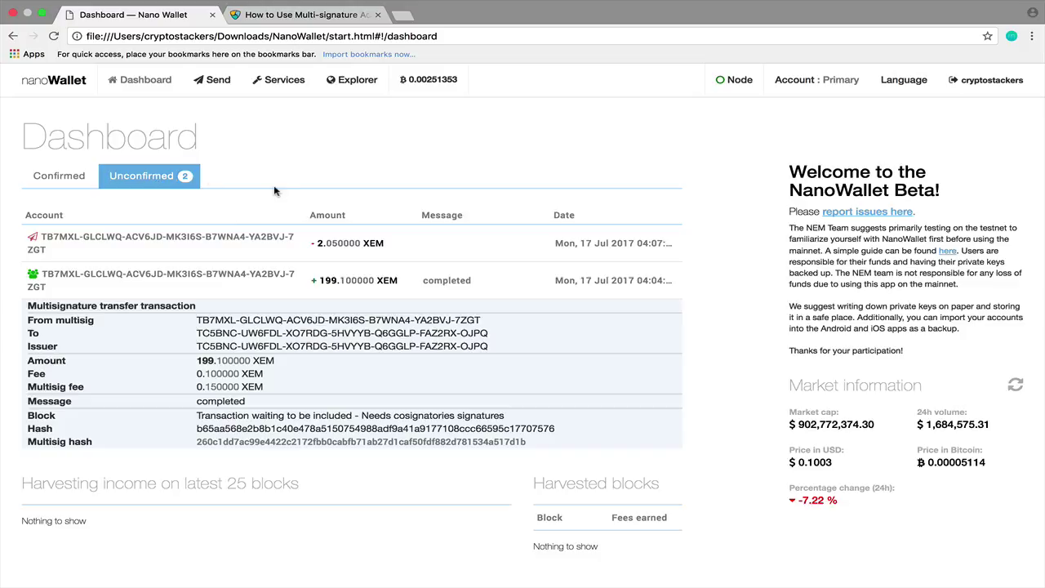
Return to the dashboard and expand the pending multisig transfer's details.
left_click(288, 83)
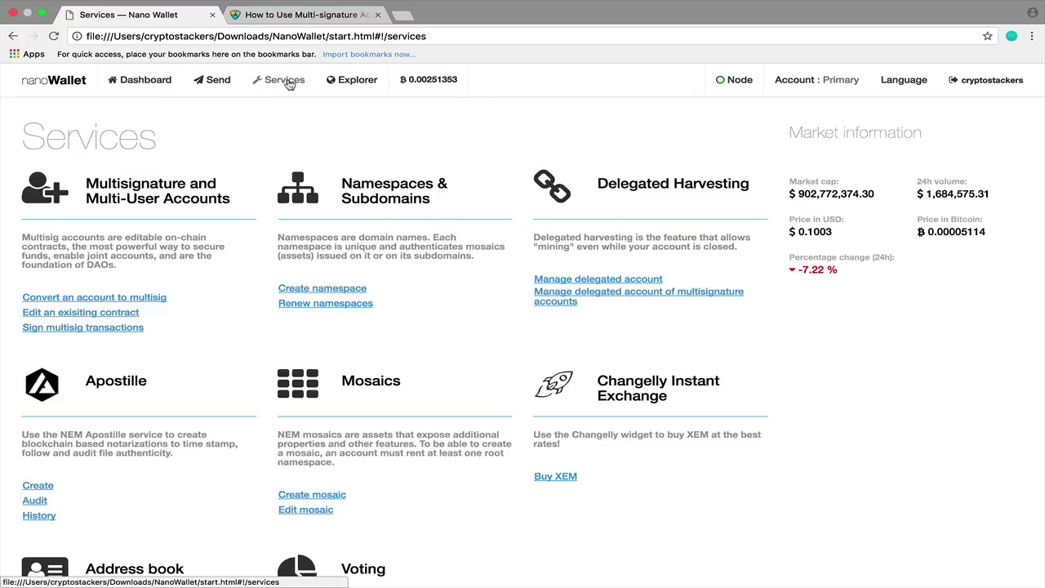
left_click(150, 80)
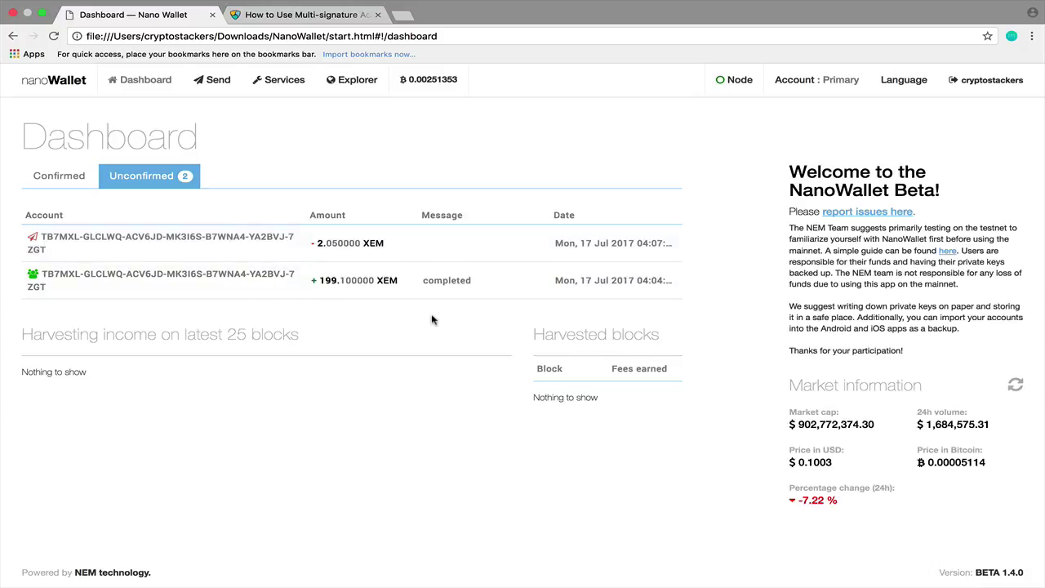
left_click(212, 289)
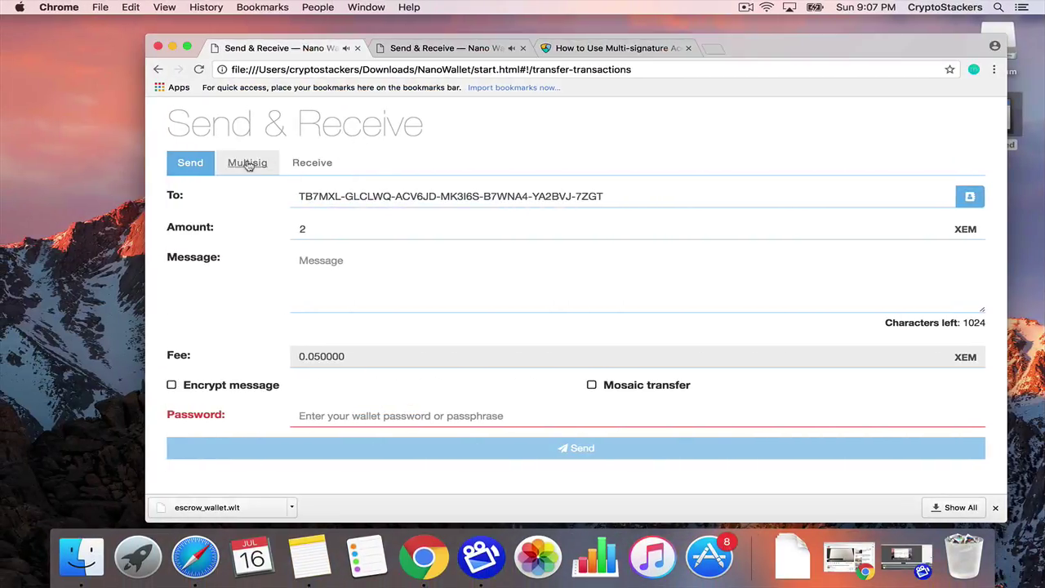
Under Sign multisig transactions, cosign the pending 199.35 XEM withdrawal using the wallet password.
left_click(248, 164)
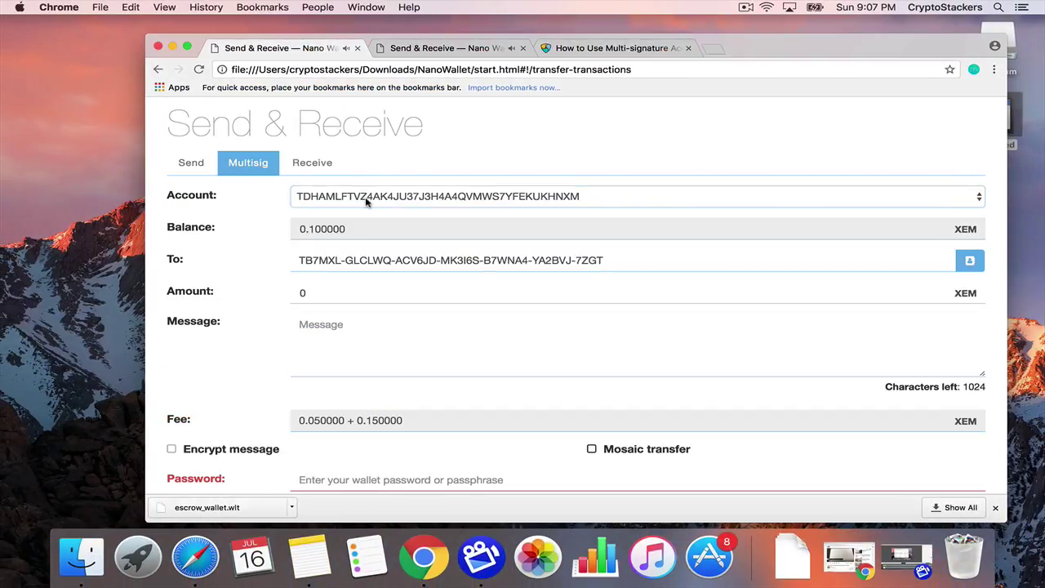
scroll(367, 202, "up", 2)
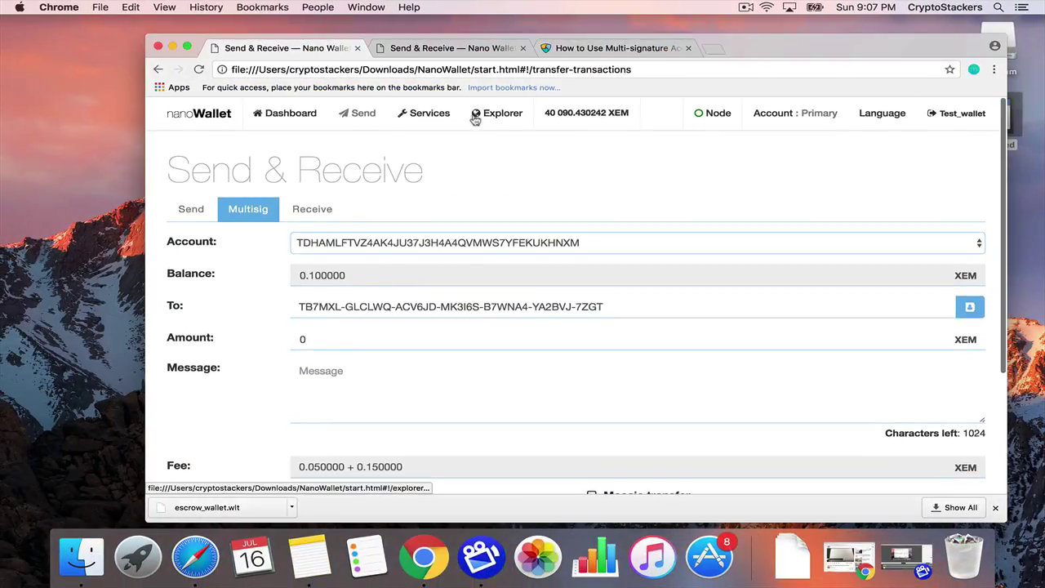
left_click(440, 119)
left_click(229, 352)
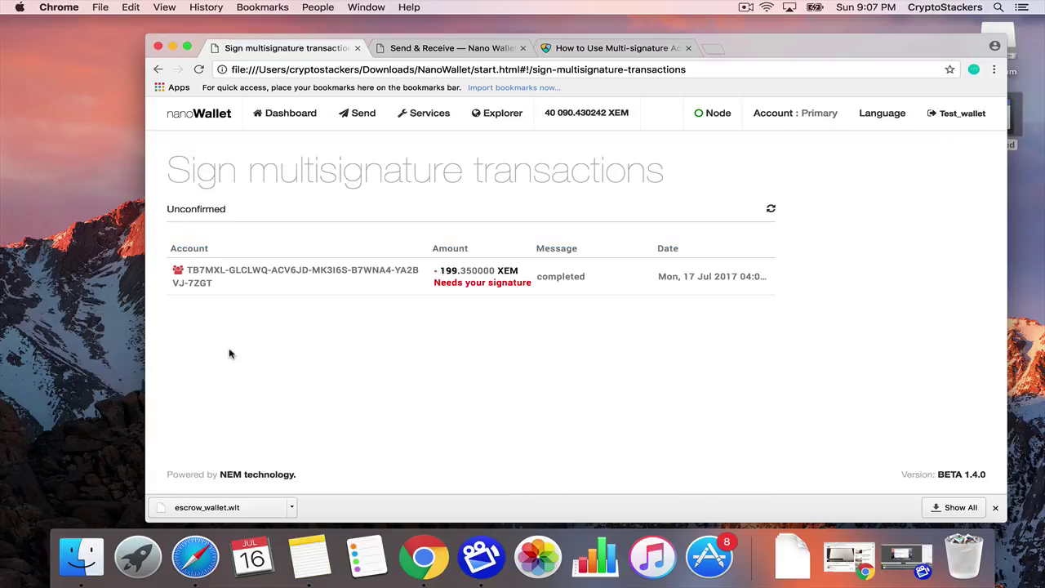
left_click(307, 290)
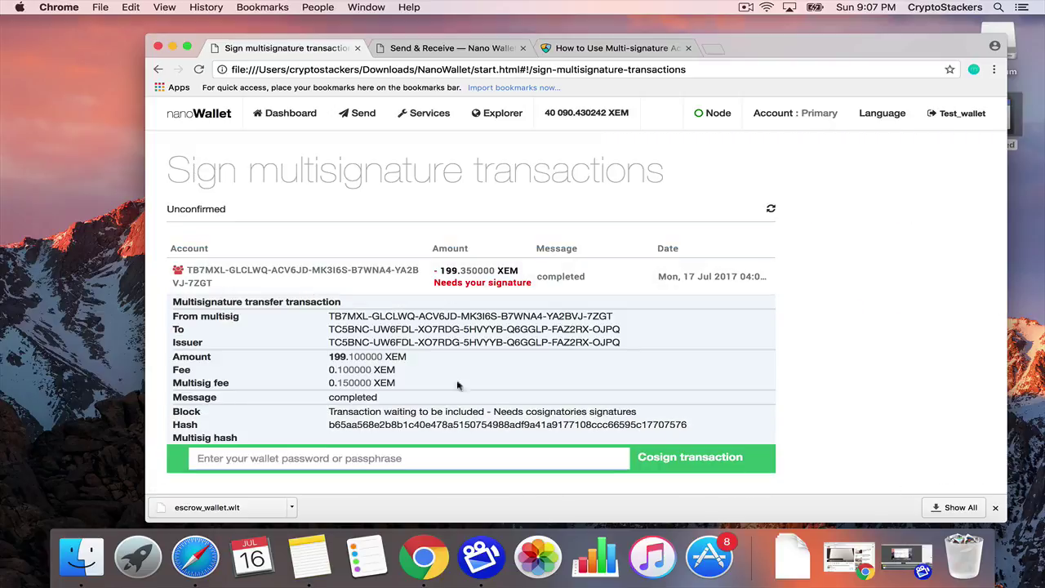
left_click(441, 457)
type("•••••")
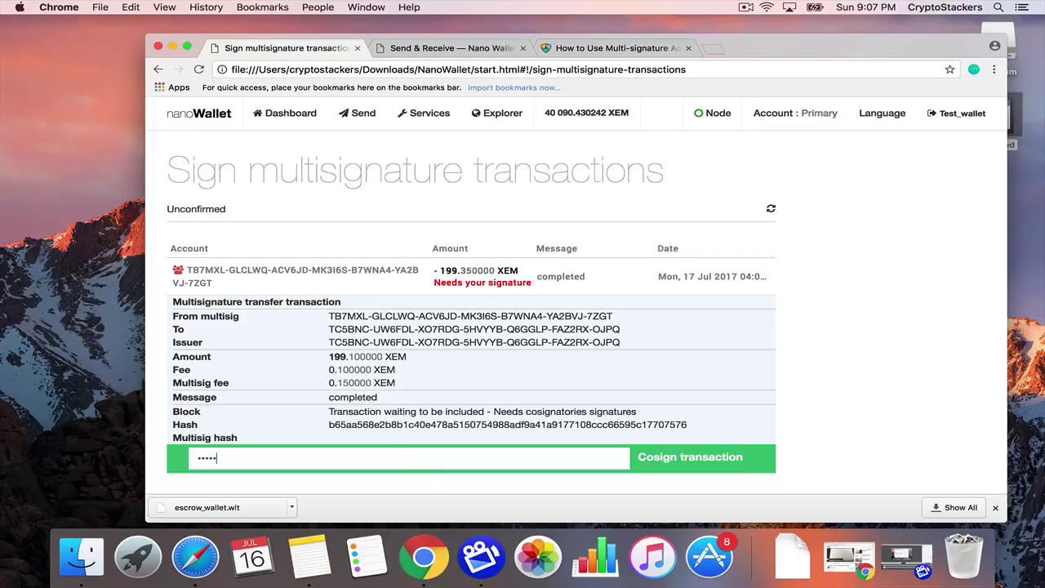
left_click(686, 461)
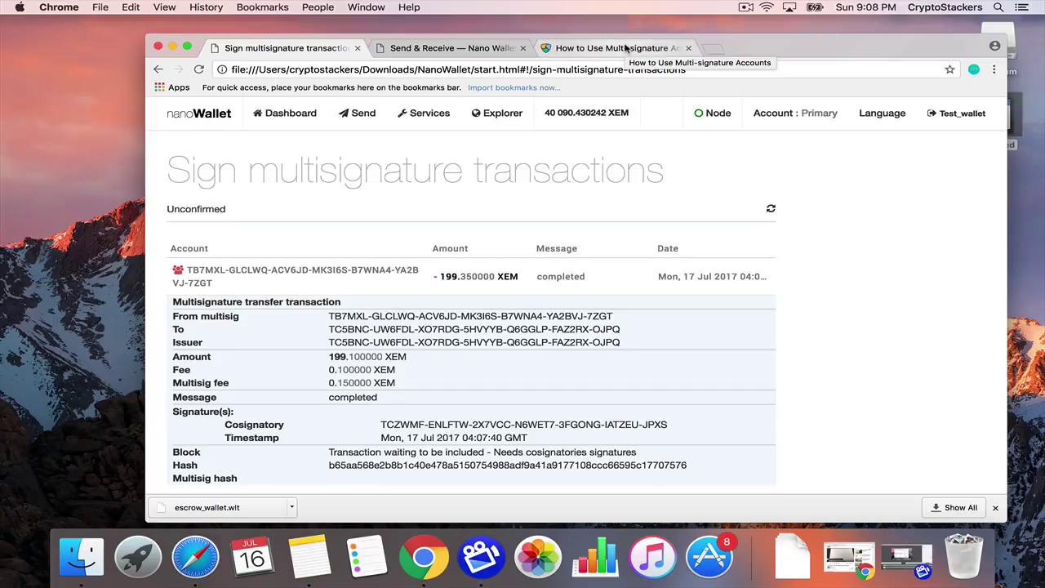
Scroll through the NEM Blog 'How to Use Multi-signature Accounts' guide, then open a blank tab.
left_click(626, 49)
scroll(560, 264, "down", 10)
scroll(560, 264, "down", 15)
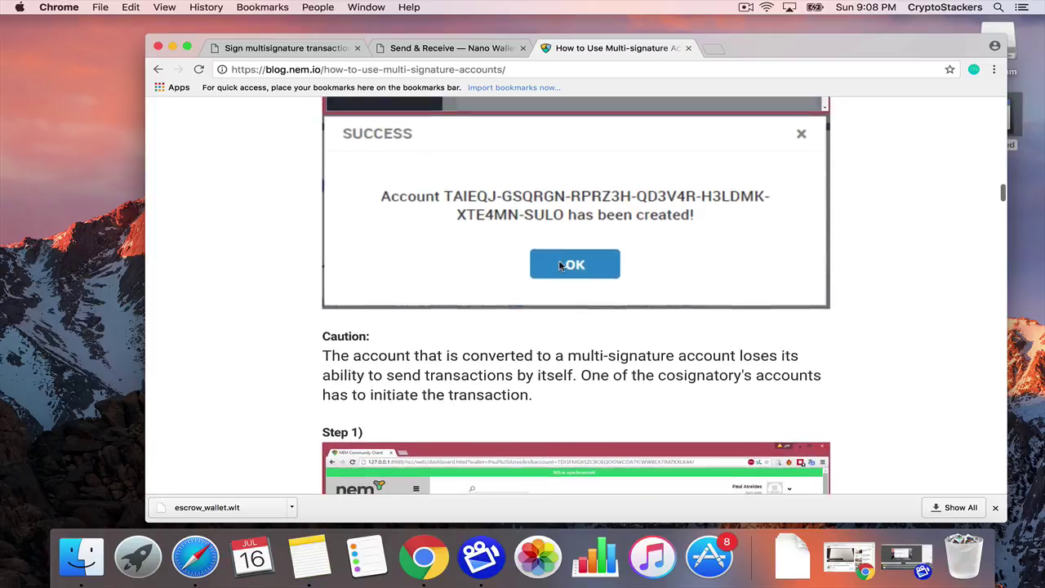
scroll(560, 264, "up", 20)
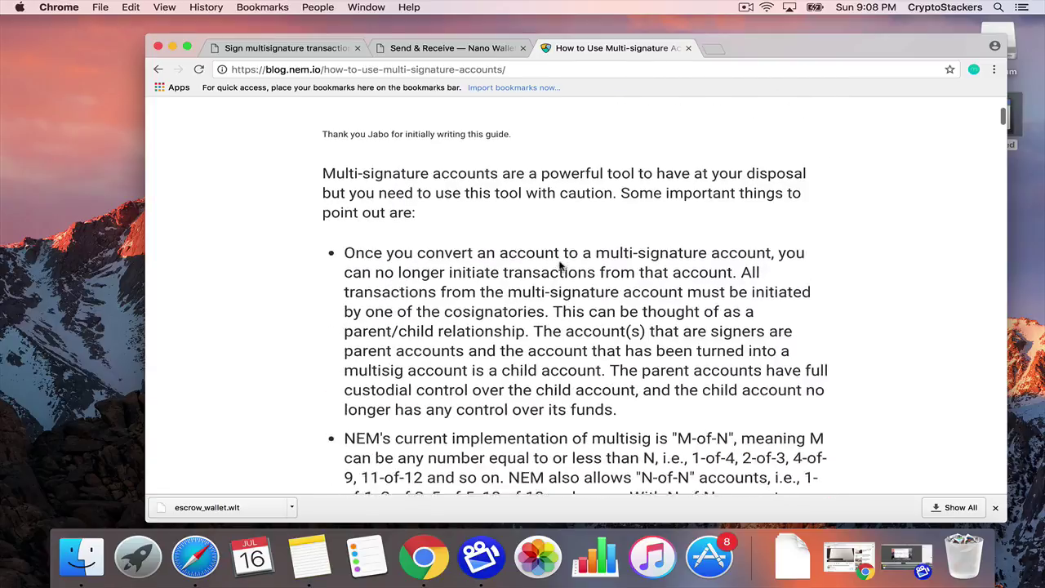
scroll(560, 263, "down", 1)
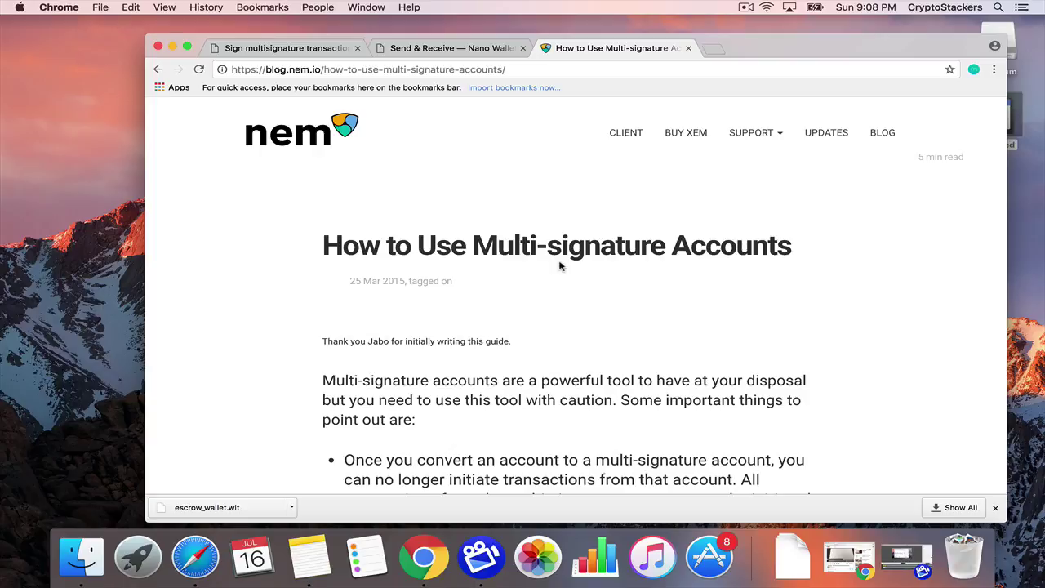
scroll(560, 263, "down", 20)
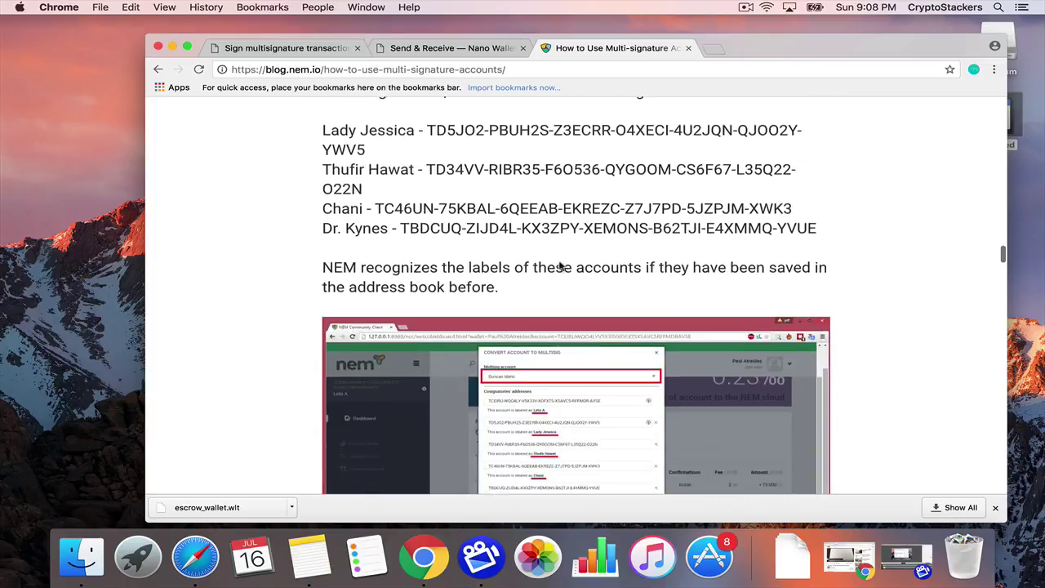
scroll(560, 264, "up", 20)
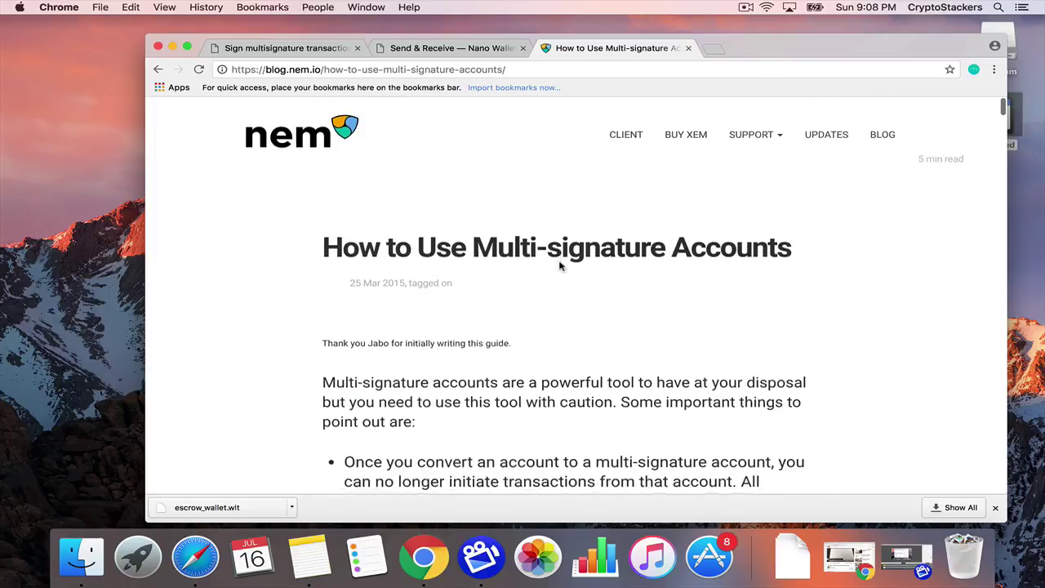
left_click(713, 48)
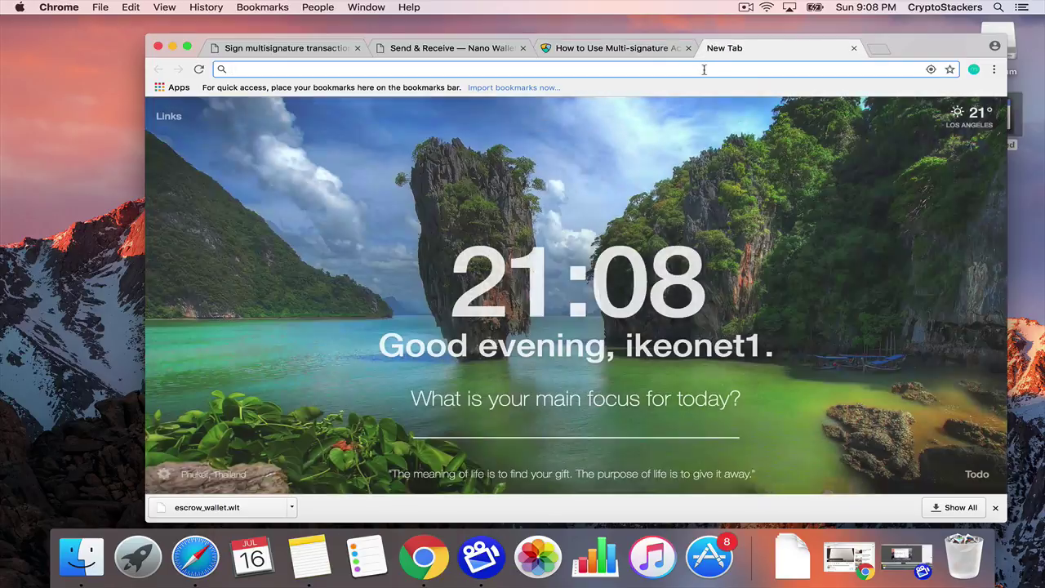
On YouTube, open and pause the 'nem multisig' editing tutorial, then switch back to NanoWallet.
type("youtube.com")
key("Return")
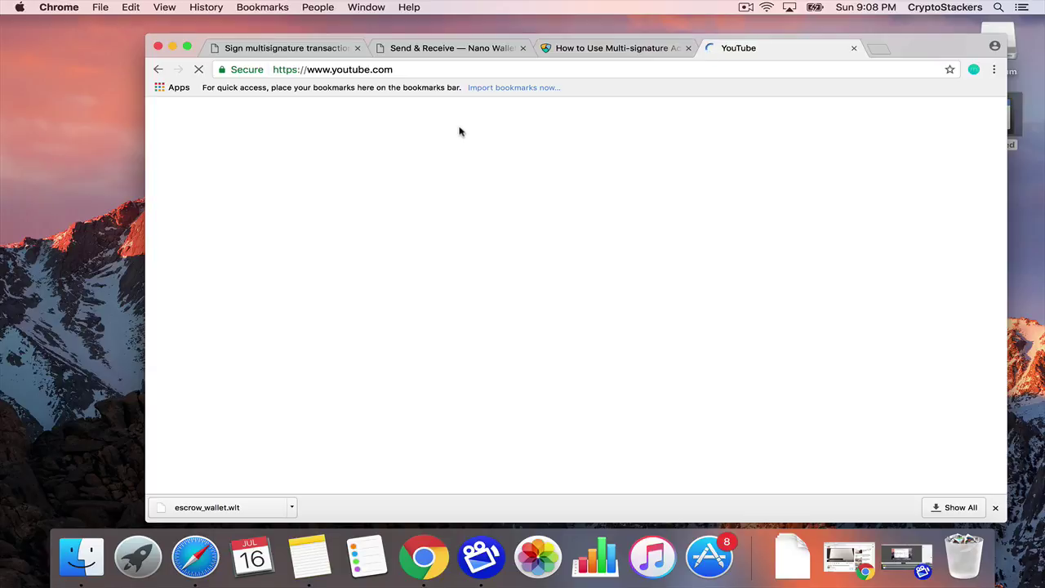
type("nem")
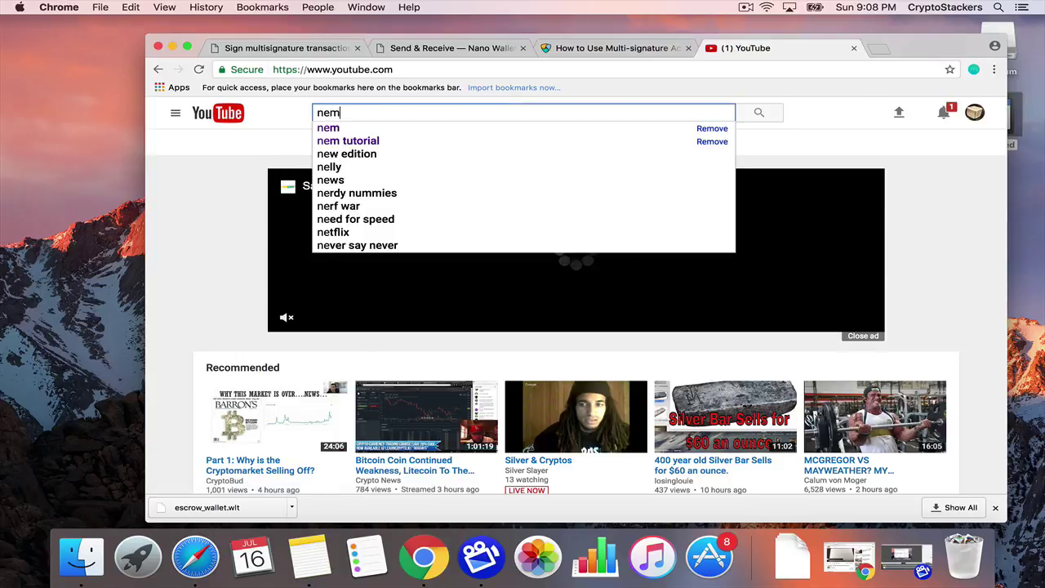
left_click(481, 128)
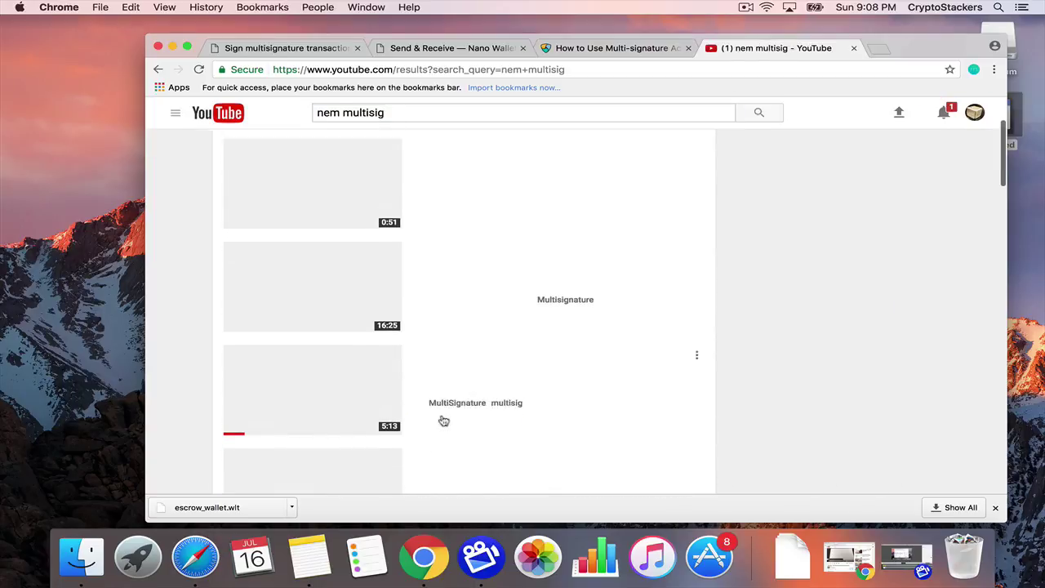
left_click(486, 190)
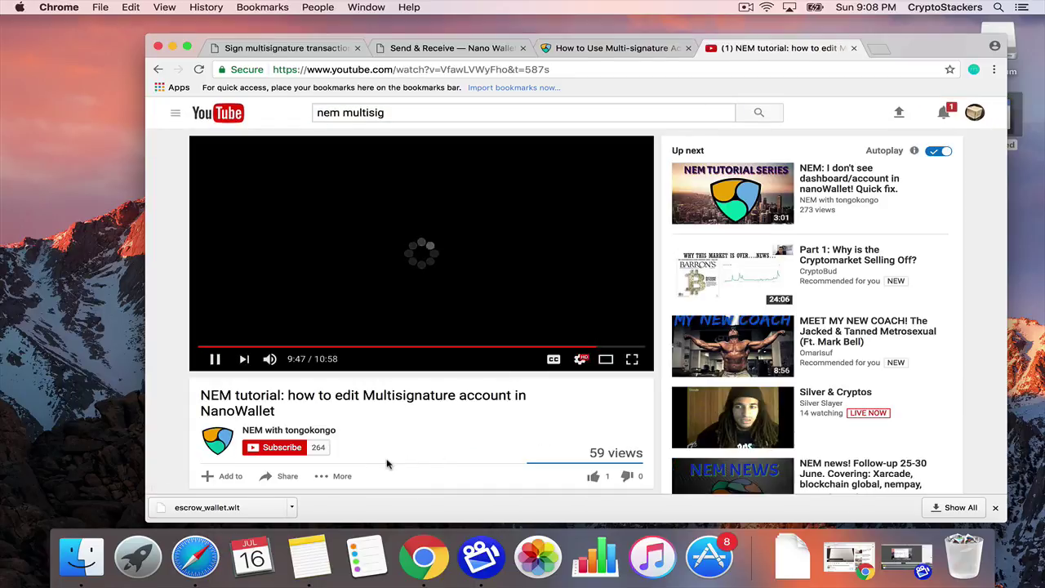
scroll(387, 464, "down", 1)
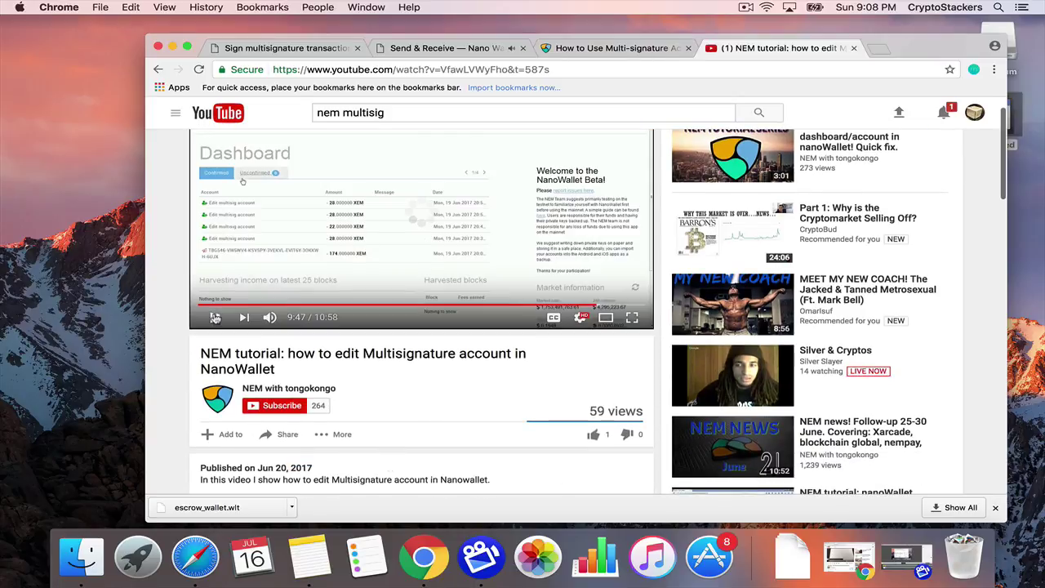
left_click(215, 317)
scroll(343, 343, "up", 1)
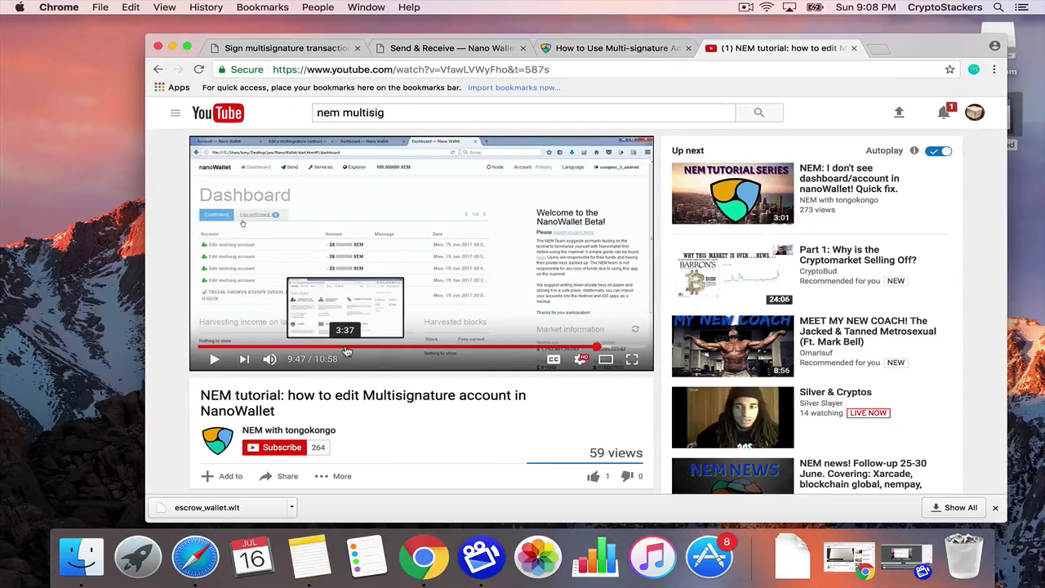
key("ctrl+Right")
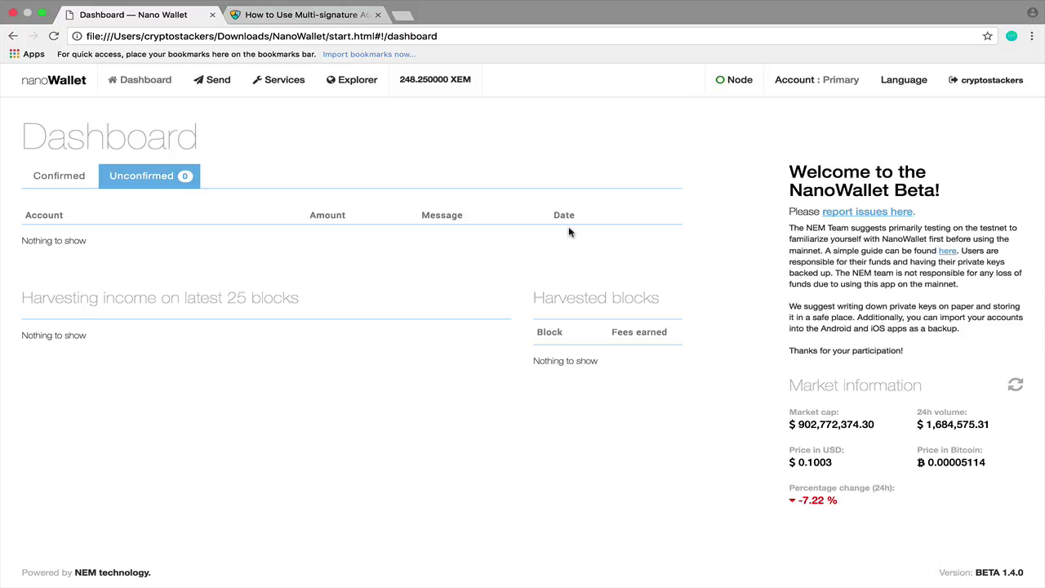